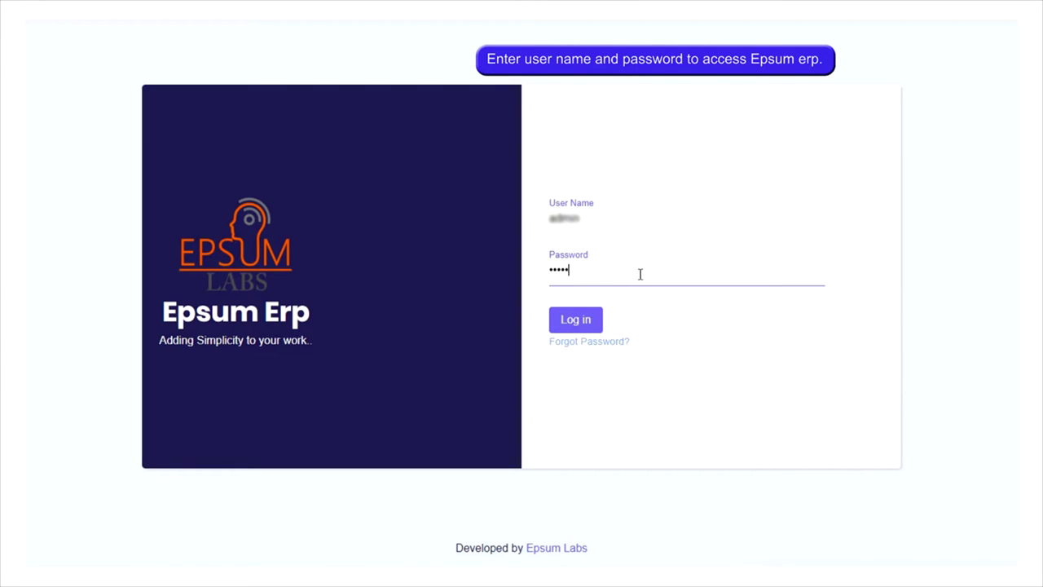
Step: Log in with the entered credentials and open the HR module's employee details page
{"action": "left_click", "coordinate": [575, 322]}
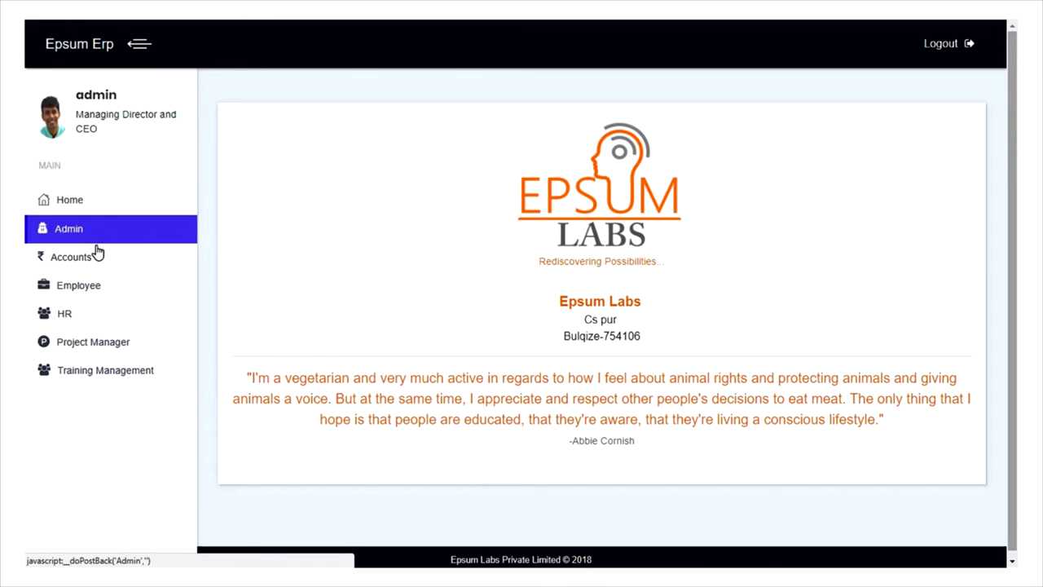
{"action": "left_click", "coordinate": [106, 322]}
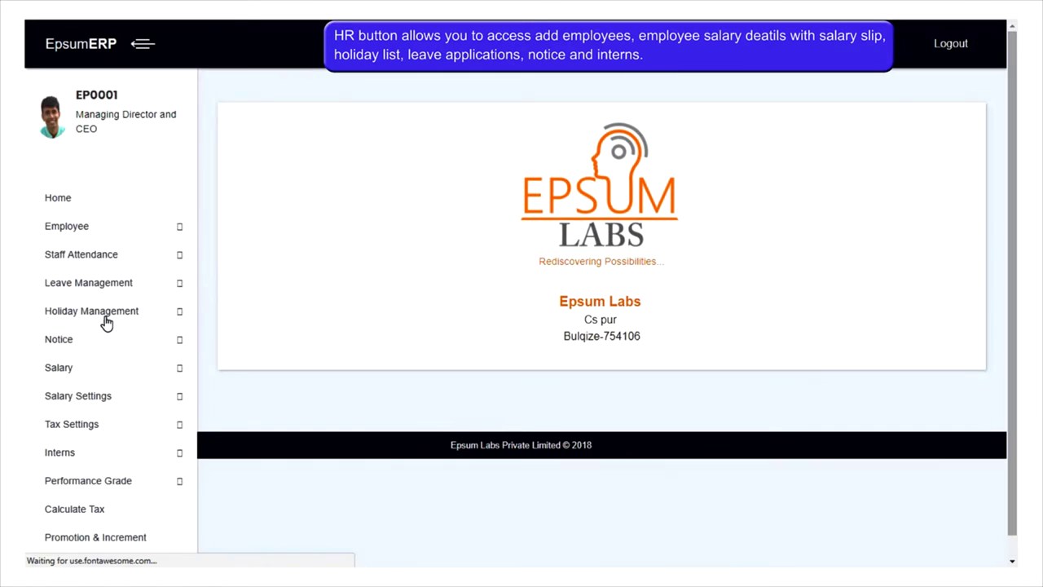
{"action": "left_click", "coordinate": [144, 236]}
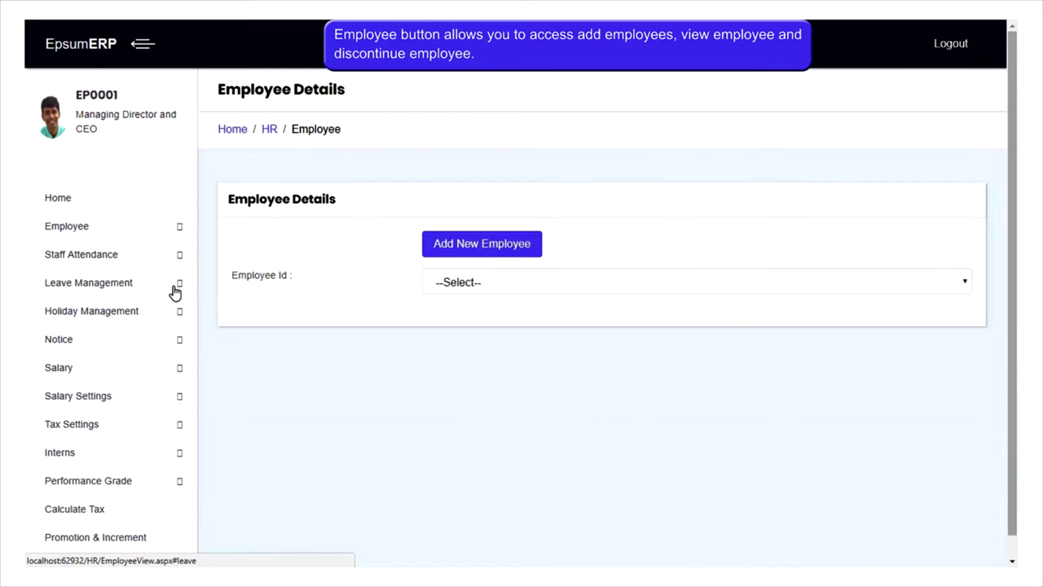
Step: Select the first employee listed by employee ID and open that record for editing
{"action": "left_click", "coordinate": [496, 278]}
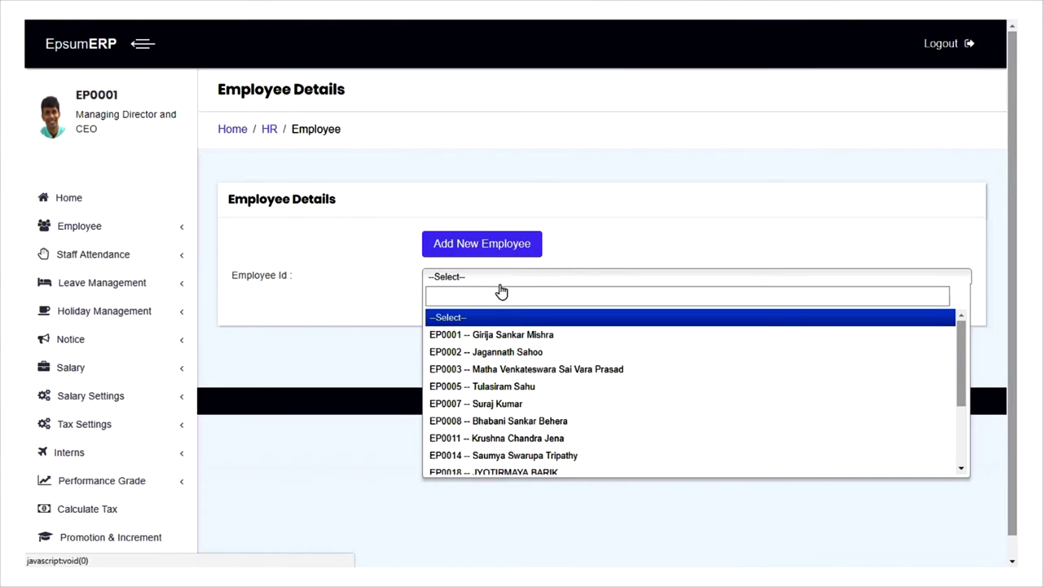
{"action": "left_click", "coordinate": [514, 335]}
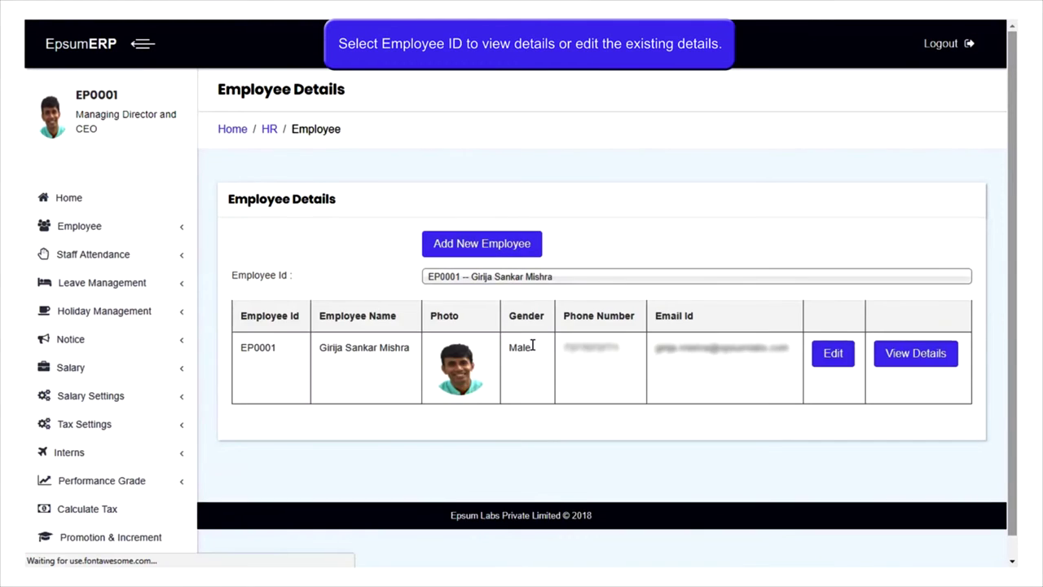
{"action": "left_click", "coordinate": [825, 363]}
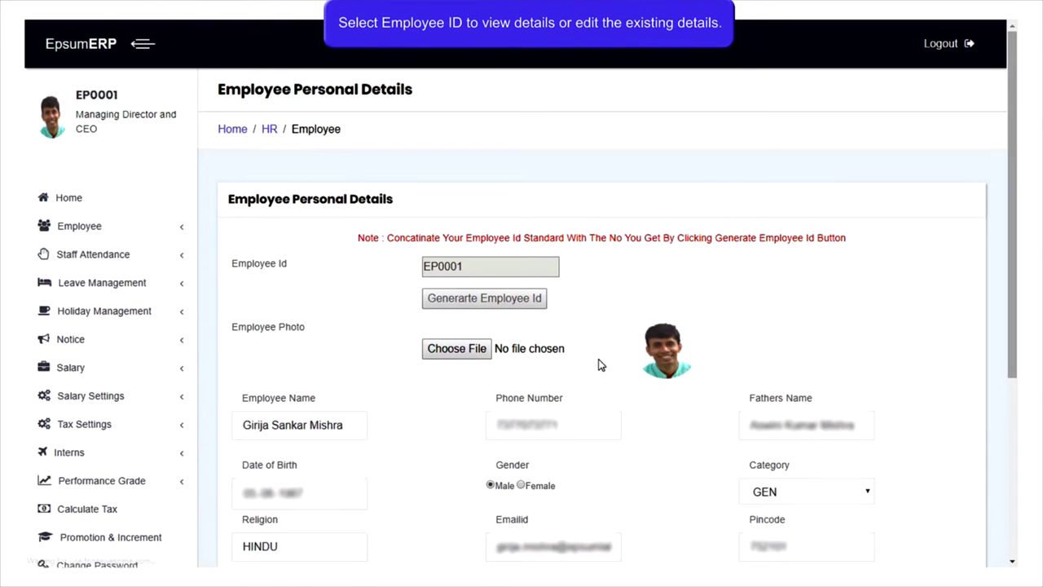
Step: Review the employee's personal details form and continue to the qualification details without editing any fields
{"action": "scroll", "coordinate": [598, 364], "scroll_direction": "down", "scroll_amount": 2}
{"action": "scroll", "coordinate": [598, 364], "scroll_direction": "down", "scroll_amount": 1}
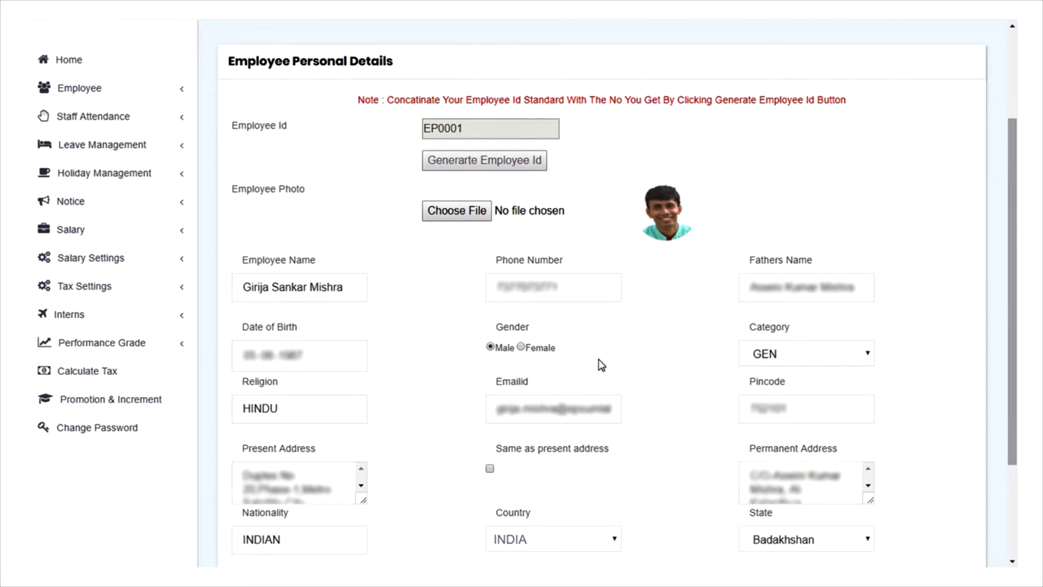
{"action": "scroll", "coordinate": [643, 366], "scroll_direction": "down", "scroll_amount": 2}
{"action": "scroll", "coordinate": [644, 368], "scroll_direction": "down", "scroll_amount": 2}
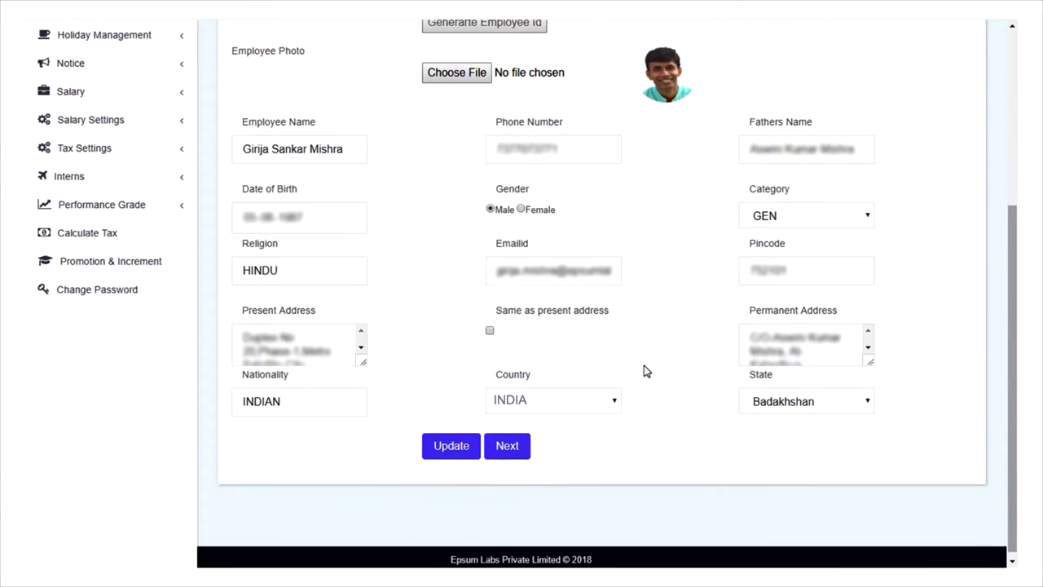
{"action": "scroll", "coordinate": [644, 371], "scroll_direction": "up", "scroll_amount": 1}
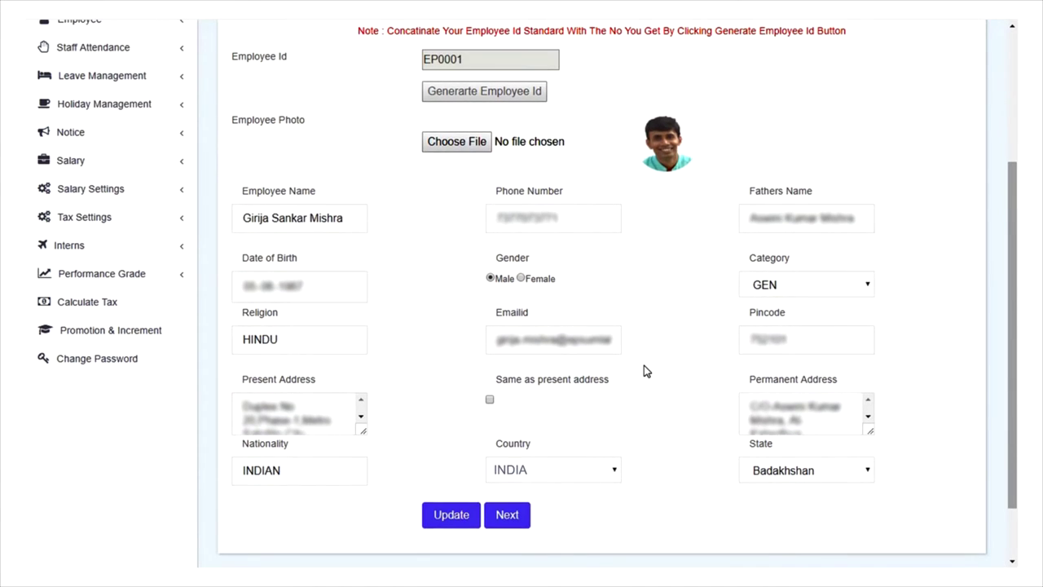
{"action": "left_click", "coordinate": [519, 517]}
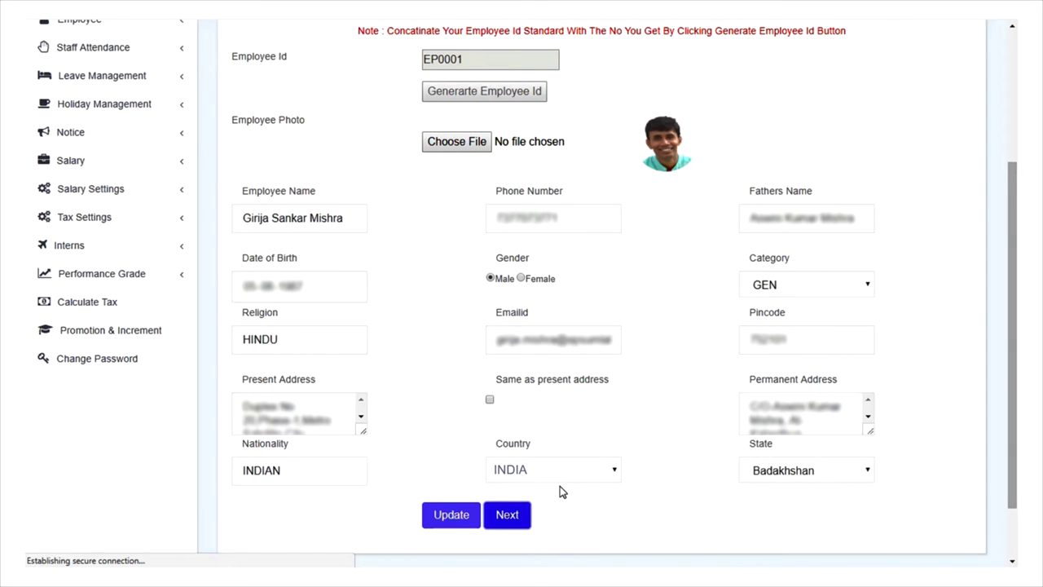
Step: Continue past the qualification details and submit the employee's employment details to finish the record update
{"action": "scroll", "coordinate": [595, 446], "scroll_direction": "down", "scroll_amount": 3}
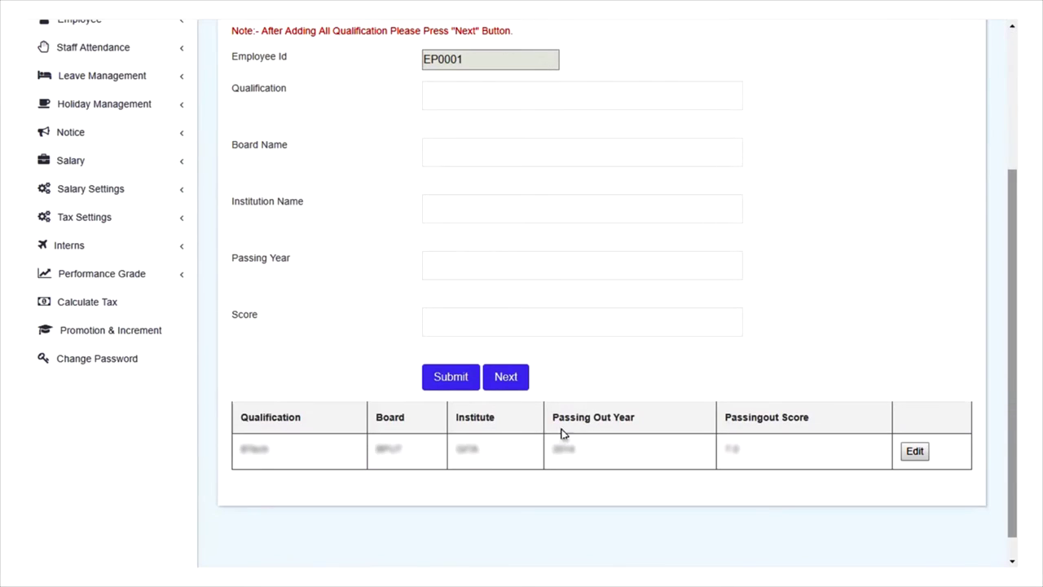
{"action": "left_click", "coordinate": [507, 379]}
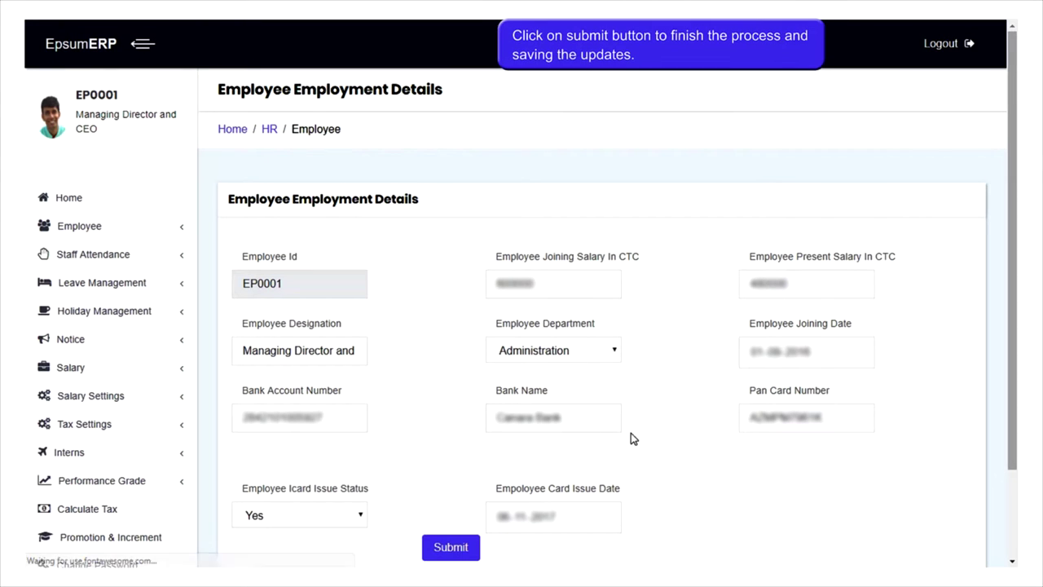
{"action": "scroll", "coordinate": [657, 438], "scroll_direction": "down", "scroll_amount": 1}
{"action": "scroll", "coordinate": [662, 438], "scroll_direction": "down", "scroll_amount": 1}
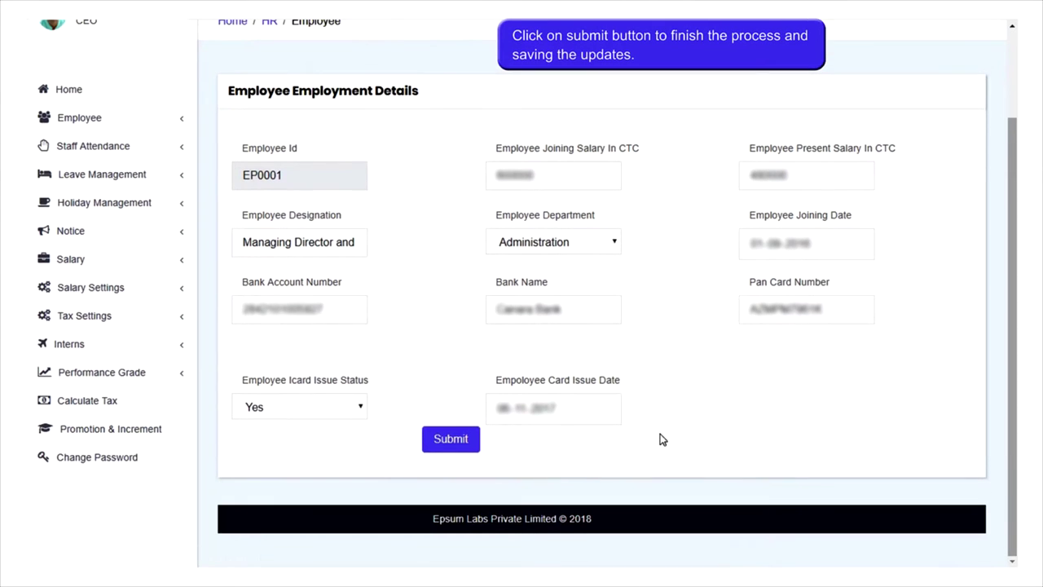
{"action": "left_click", "coordinate": [451, 439]}
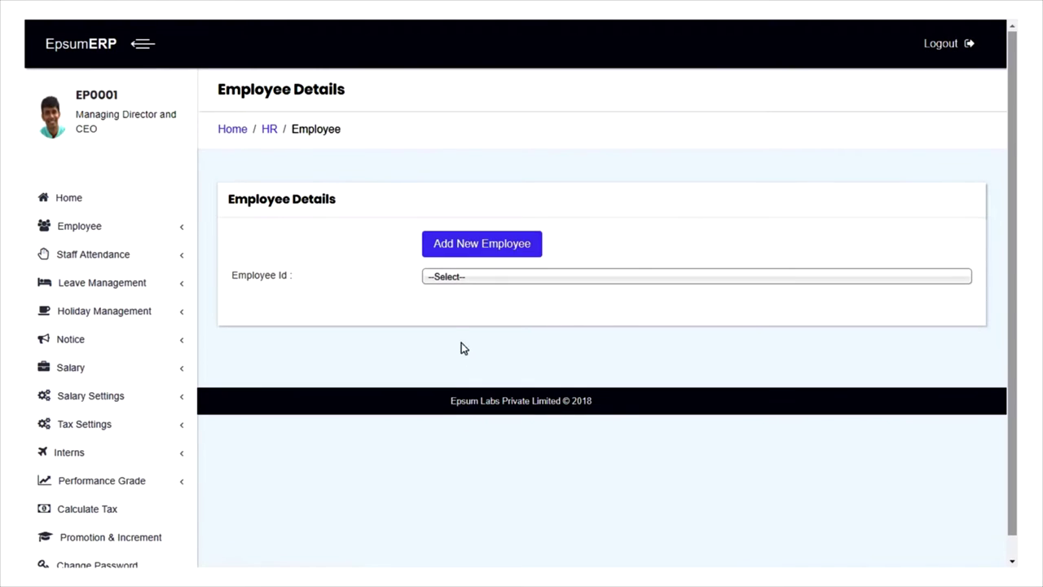
Step: Select the first listed employee again and review the full personal, employment and qualification details
{"action": "left_click", "coordinate": [450, 281]}
{"action": "left_click", "coordinate": [468, 334]}
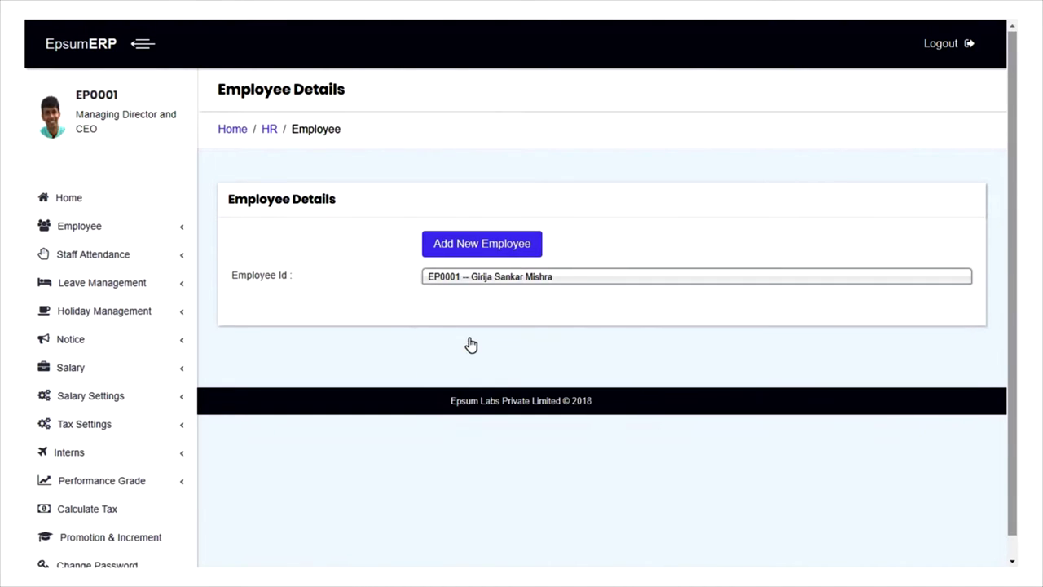
{"action": "left_click", "coordinate": [916, 356]}
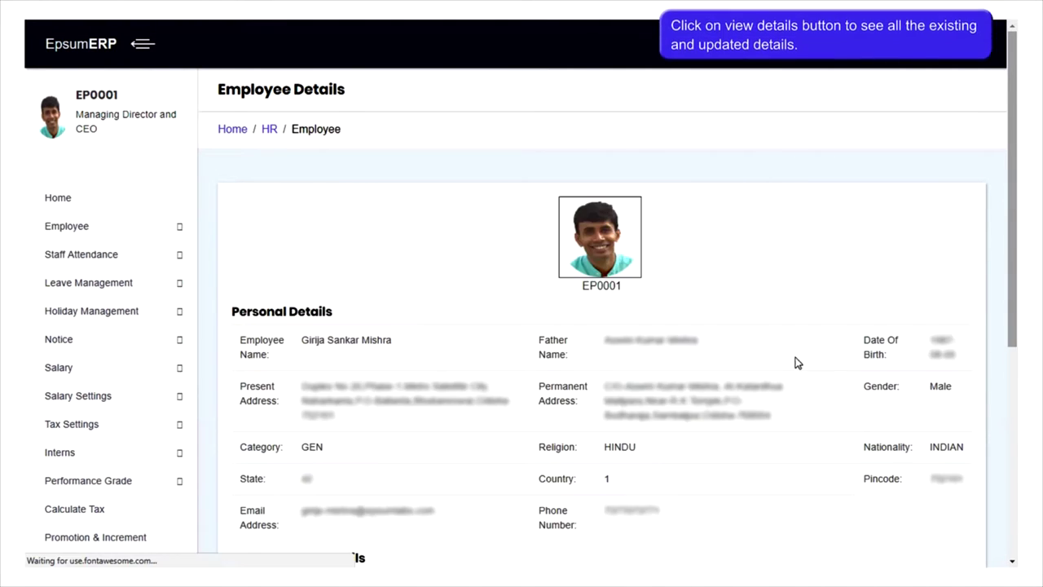
{"action": "scroll", "coordinate": [788, 363], "scroll_direction": "down", "scroll_amount": 1}
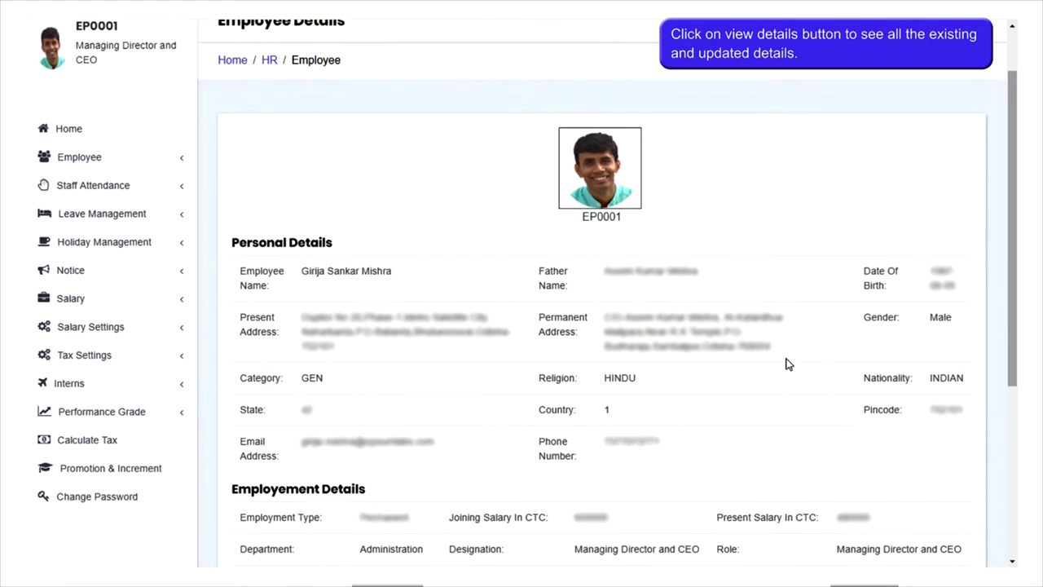
{"action": "scroll", "coordinate": [788, 363], "scroll_direction": "down", "scroll_amount": 3}
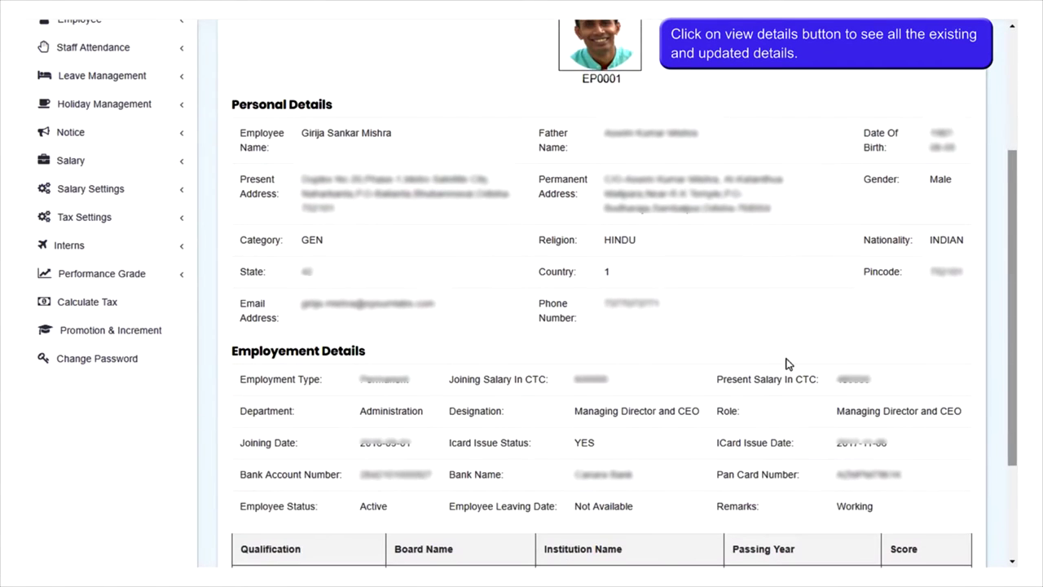
{"action": "scroll", "coordinate": [788, 363], "scroll_direction": "down", "scroll_amount": 1}
{"action": "scroll", "coordinate": [788, 364], "scroll_direction": "up", "scroll_amount": 2}
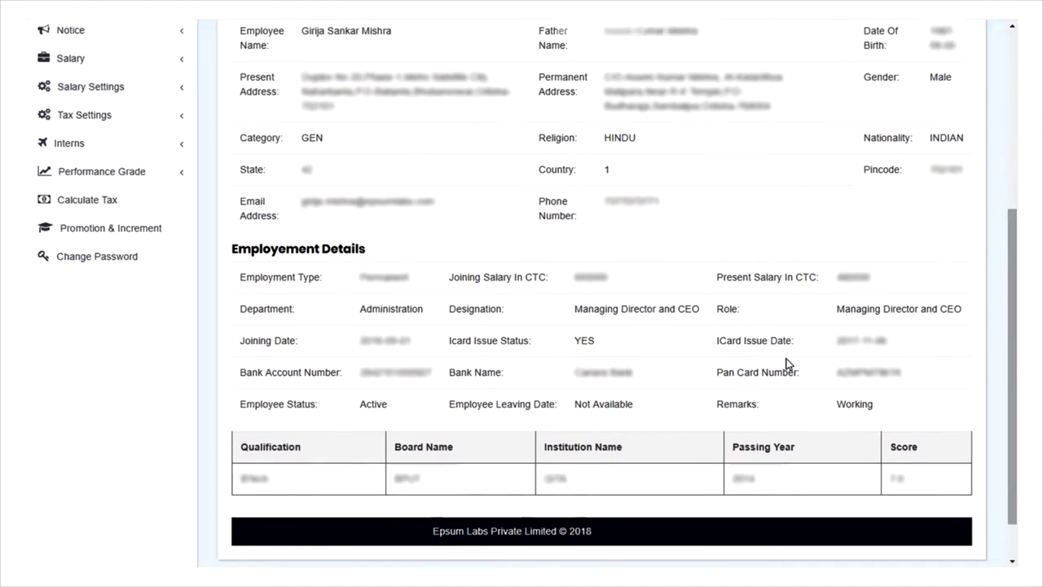
{"action": "scroll", "coordinate": [788, 364], "scroll_direction": "up", "scroll_amount": 2}
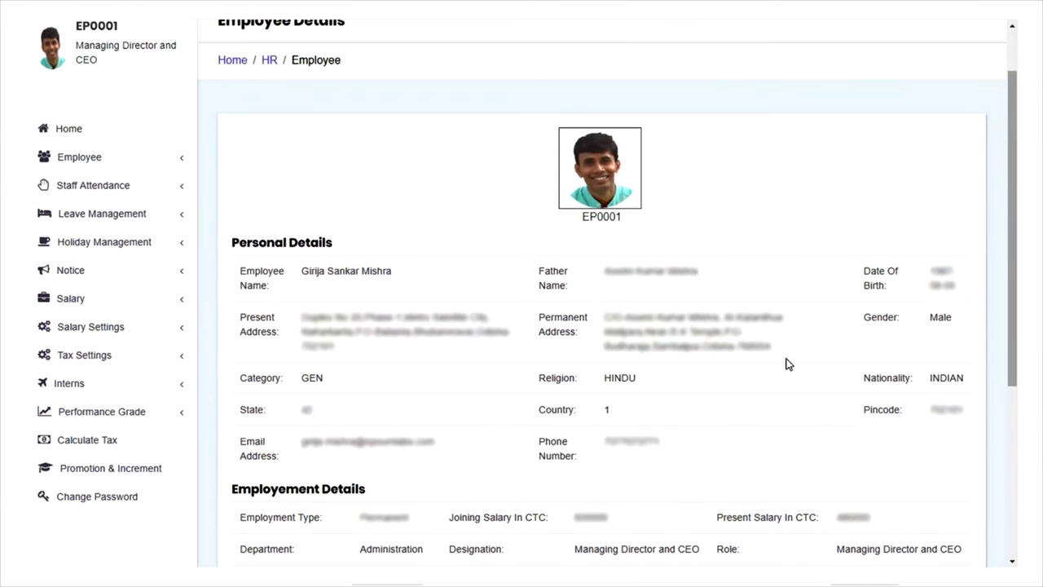
Step: Open the mark attendance page for staff and search the Software department's attendance for 05/04/2018
{"action": "left_click", "coordinate": [103, 185]}
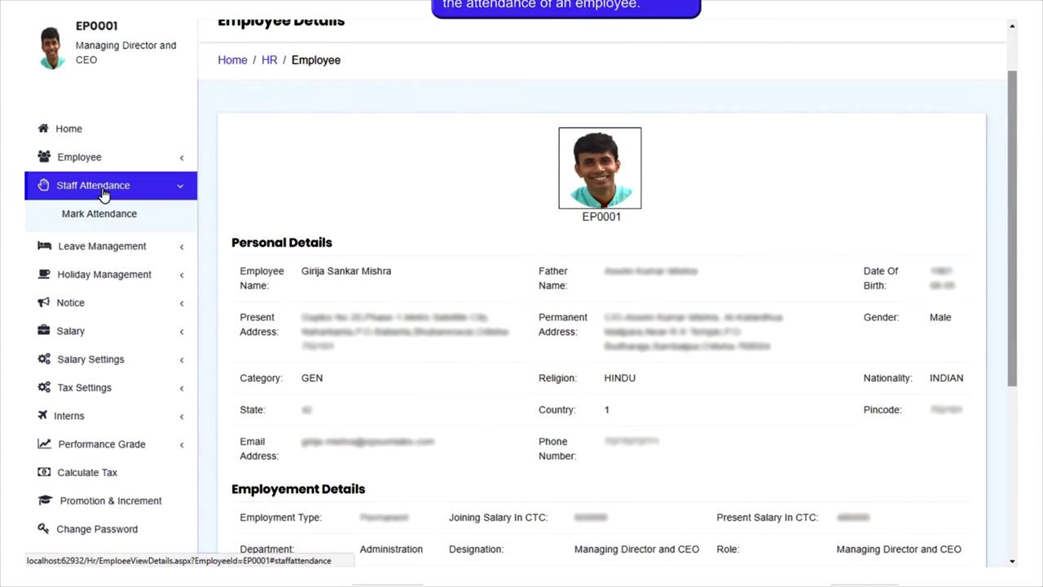
{"action": "left_click", "coordinate": [104, 214]}
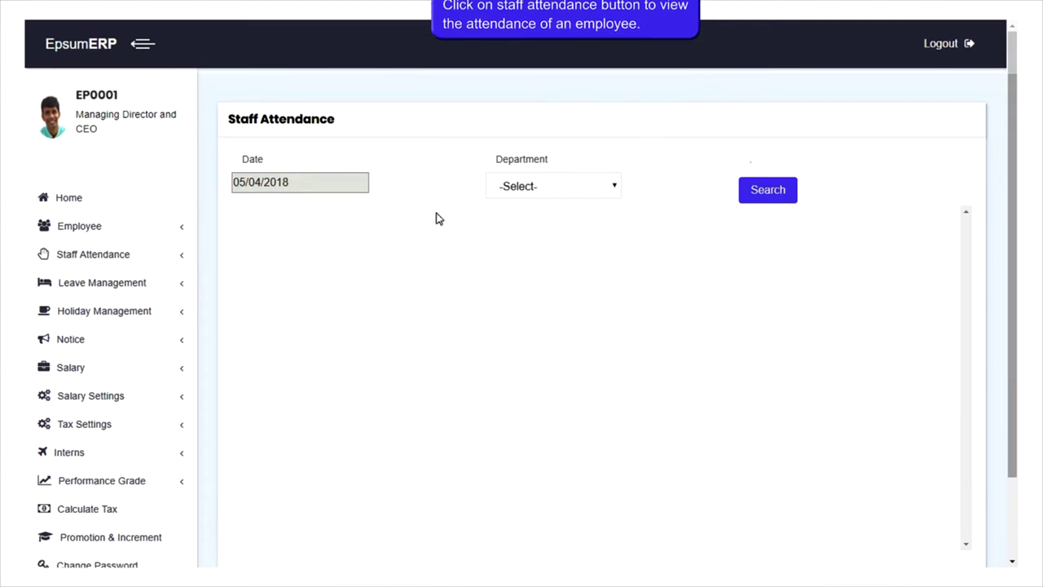
{"action": "left_click", "coordinate": [535, 188]}
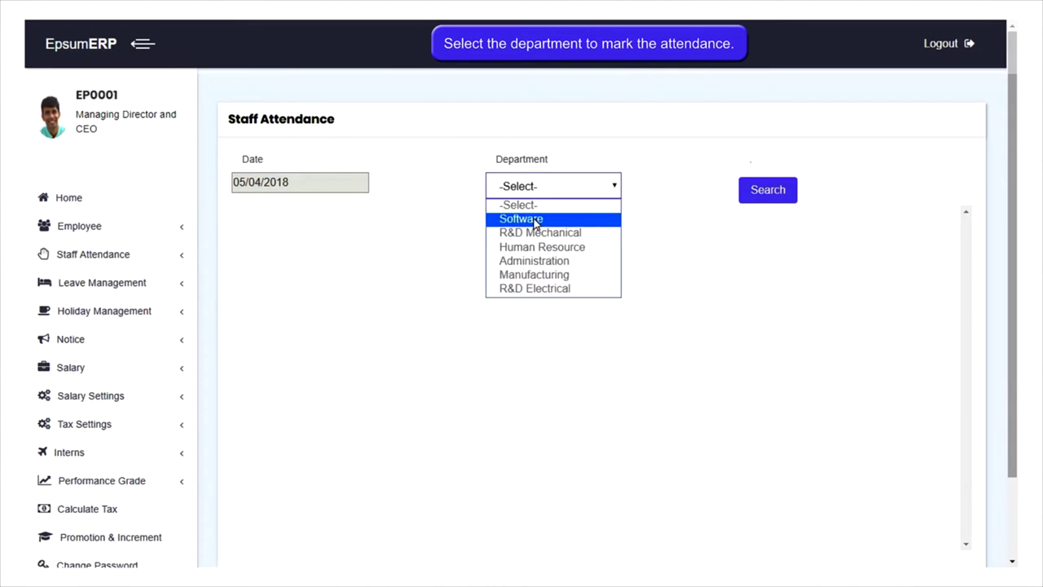
{"action": "left_click", "coordinate": [536, 215]}
{"action": "left_click", "coordinate": [791, 193]}
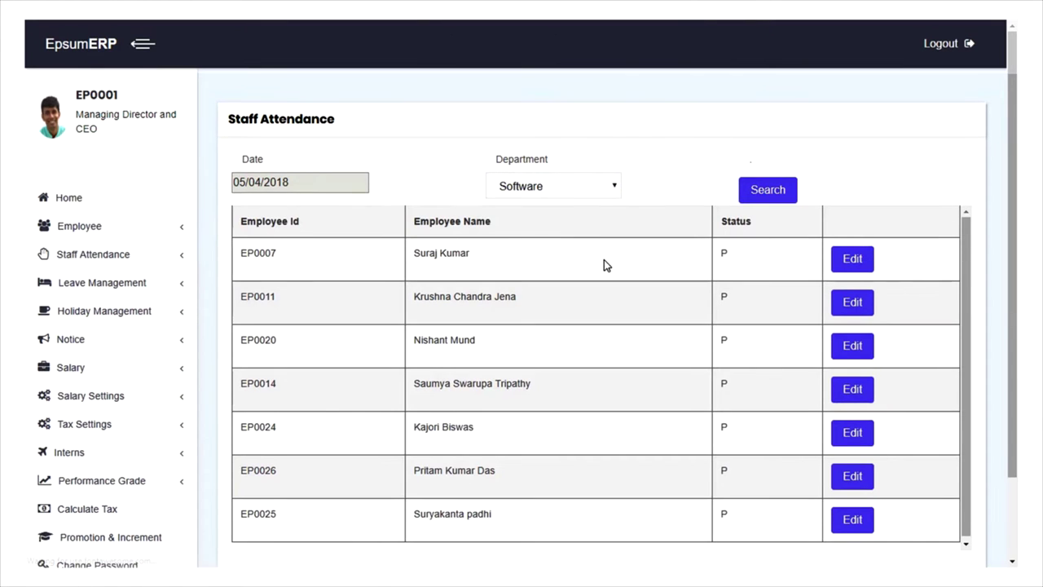
{"action": "left_click", "coordinate": [851, 255]}
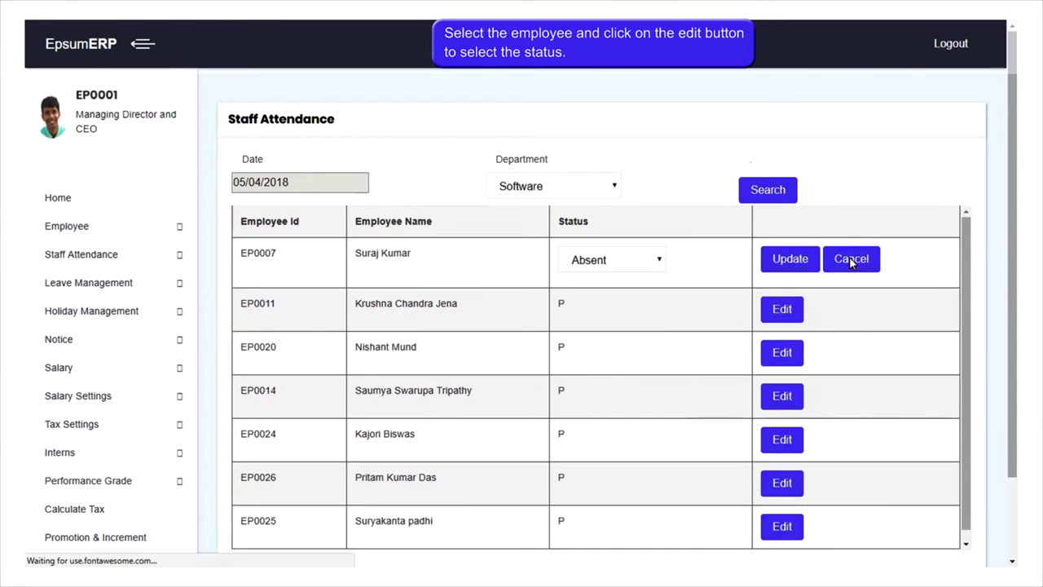
{"action": "left_click", "coordinate": [645, 265]}
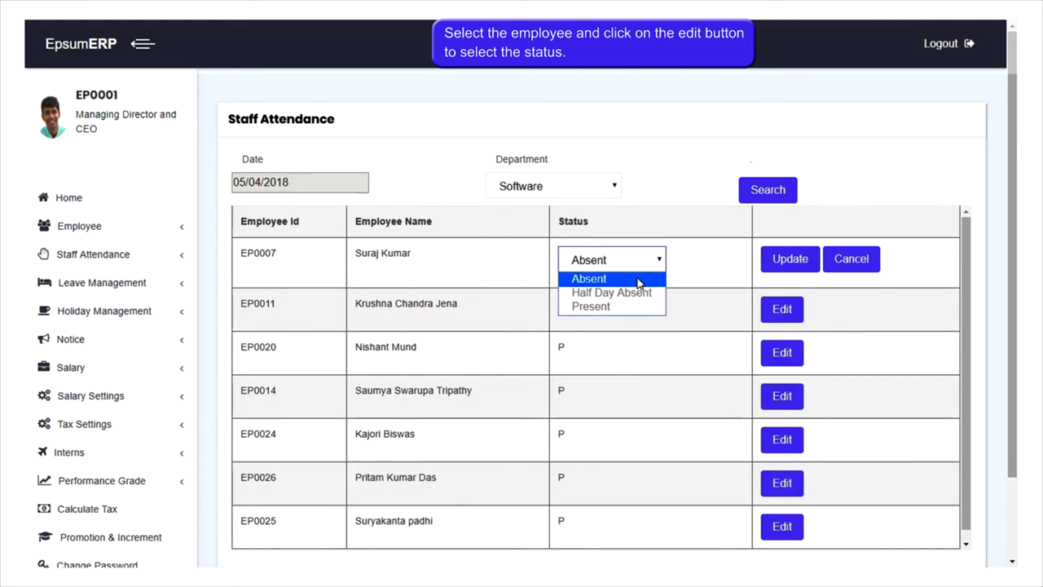
{"action": "left_click", "coordinate": [860, 262]}
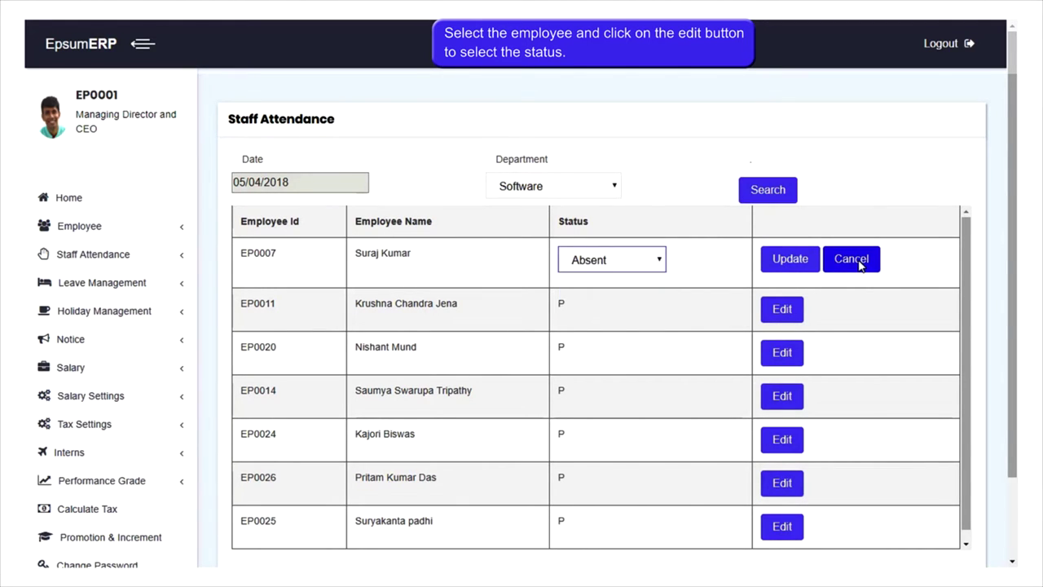
{"action": "left_click", "coordinate": [859, 262]}
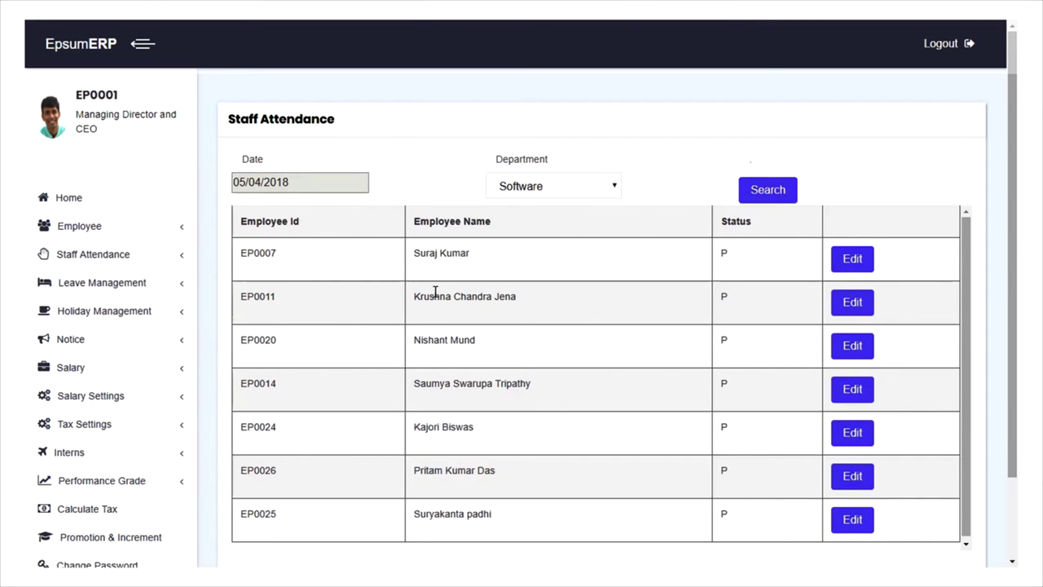
Step: Open the staff attendance view and generate the Software department's report for April 2018
{"action": "left_click", "coordinate": [123, 263]}
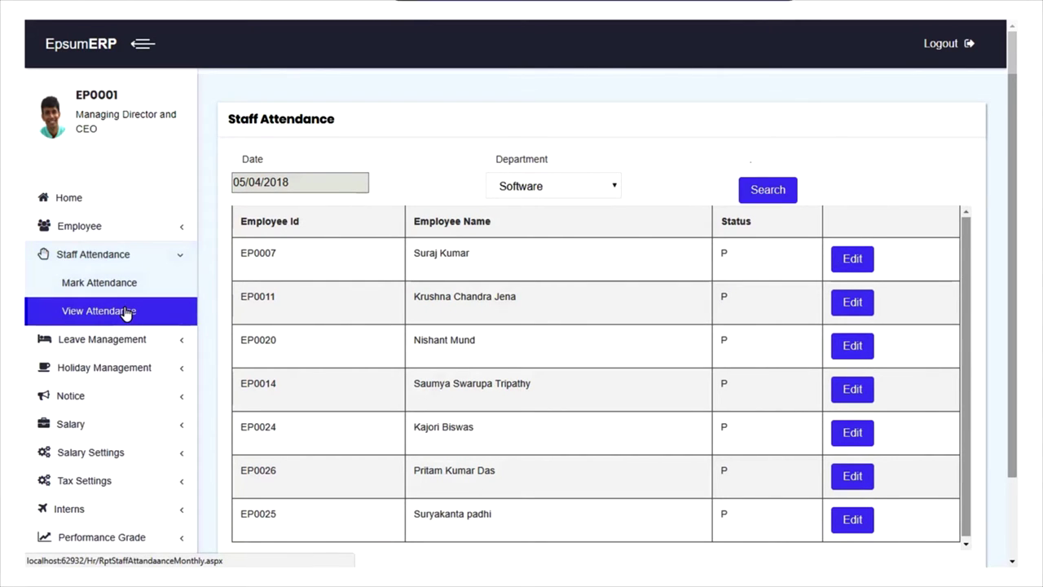
{"action": "left_click", "coordinate": [123, 310]}
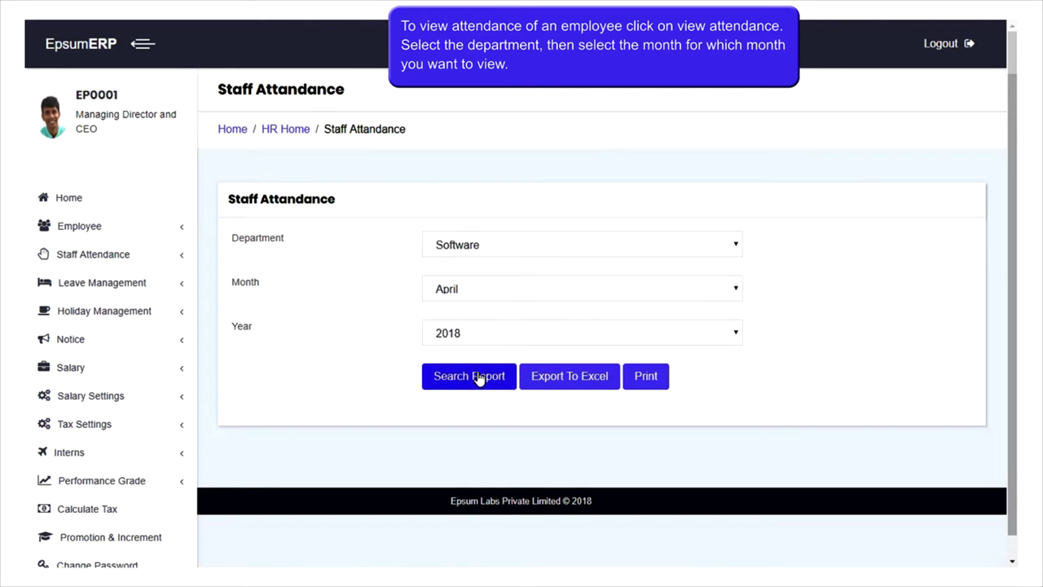
{"action": "left_click", "coordinate": [503, 252]}
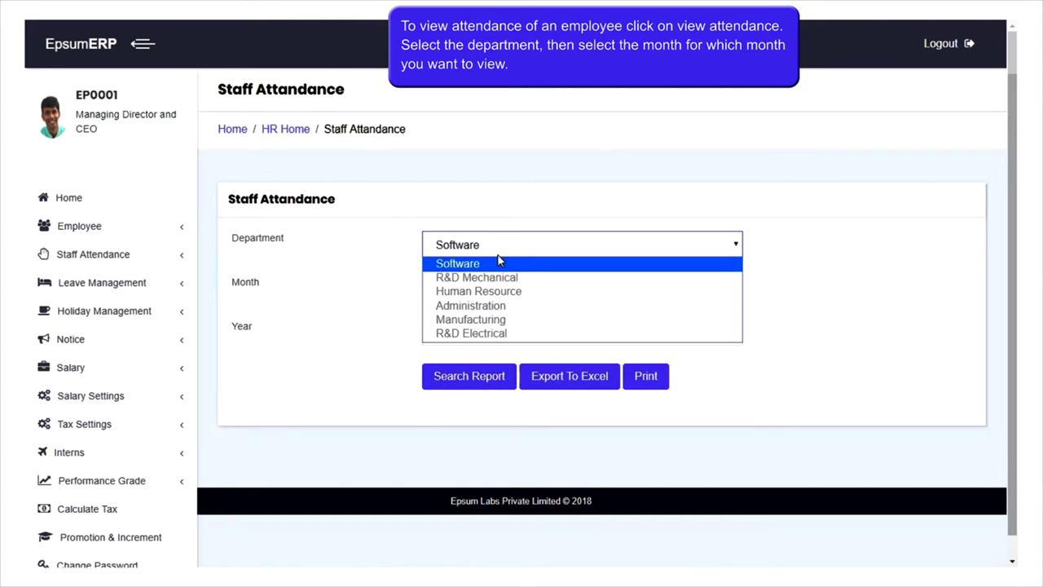
{"action": "left_click", "coordinate": [494, 263]}
{"action": "left_click", "coordinate": [449, 293]}
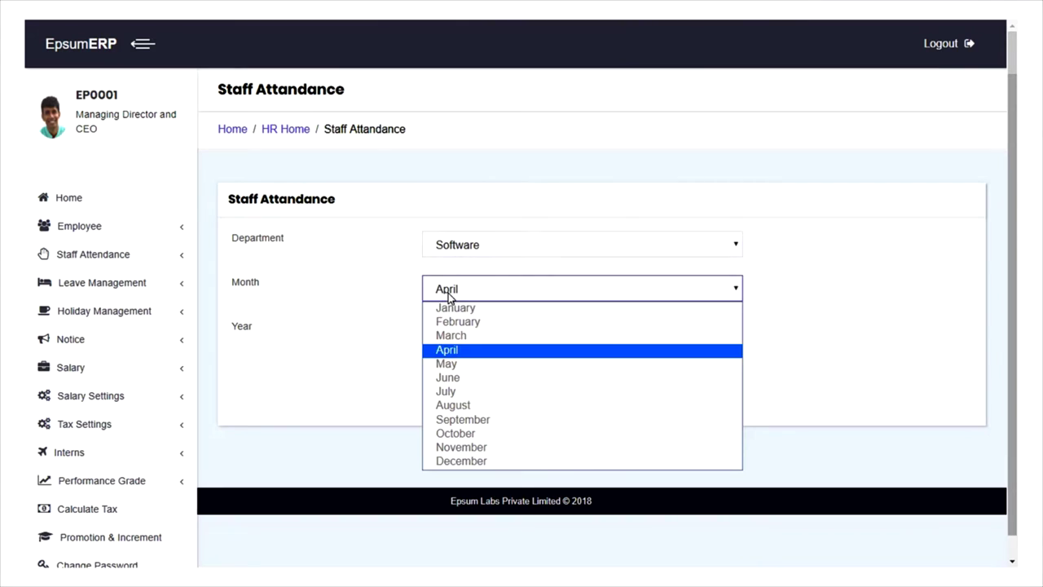
{"action": "left_click", "coordinate": [457, 350]}
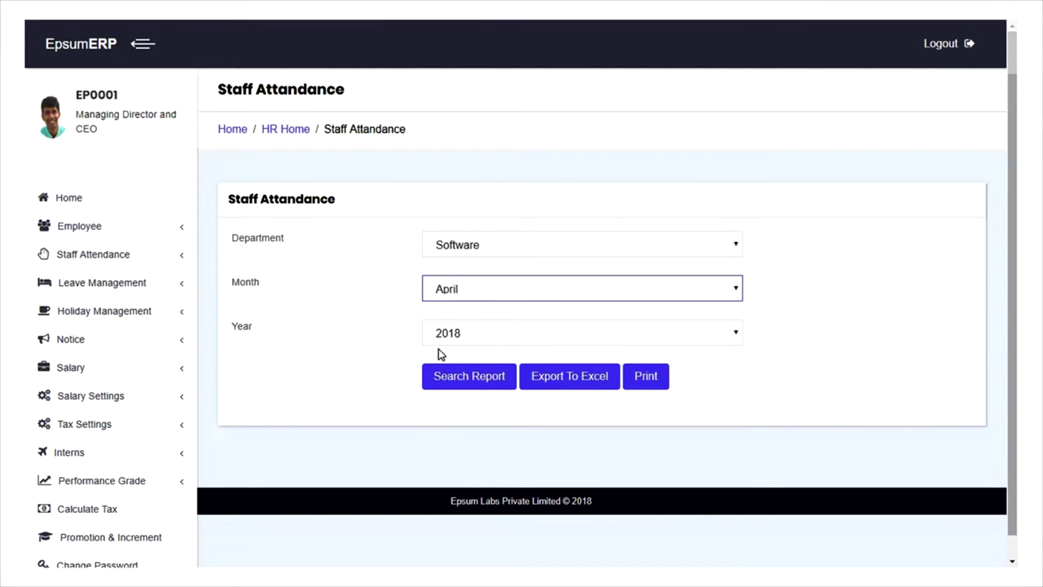
{"action": "left_click", "coordinate": [481, 334]}
{"action": "left_click", "coordinate": [480, 333]}
{"action": "left_click", "coordinate": [468, 380]}
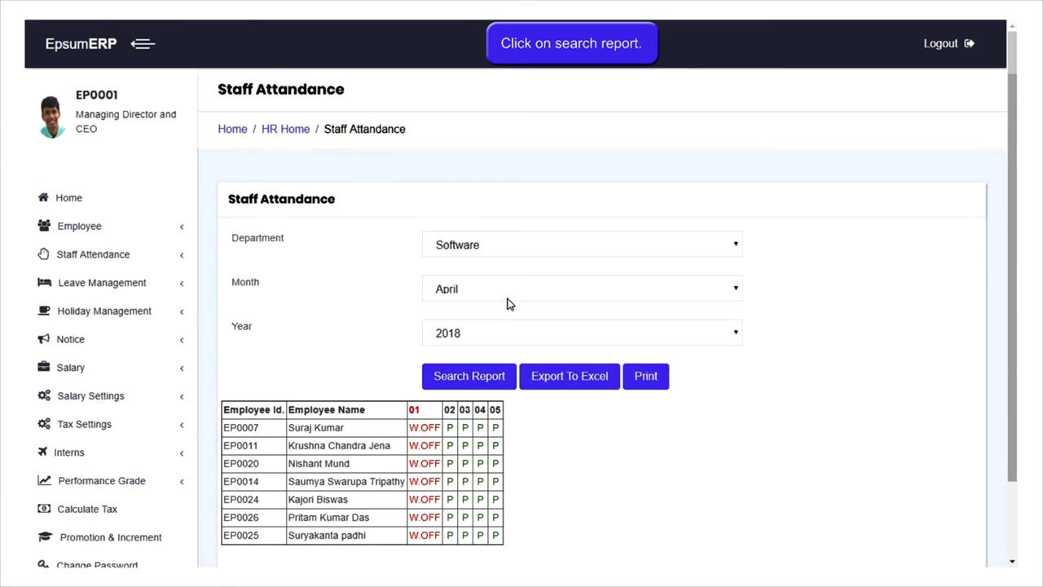
Step: Change the report month to March and generate the Software department's 2018 attendance report
{"action": "left_click", "coordinate": [506, 300]}
{"action": "left_click", "coordinate": [496, 335]}
{"action": "left_click", "coordinate": [477, 379]}
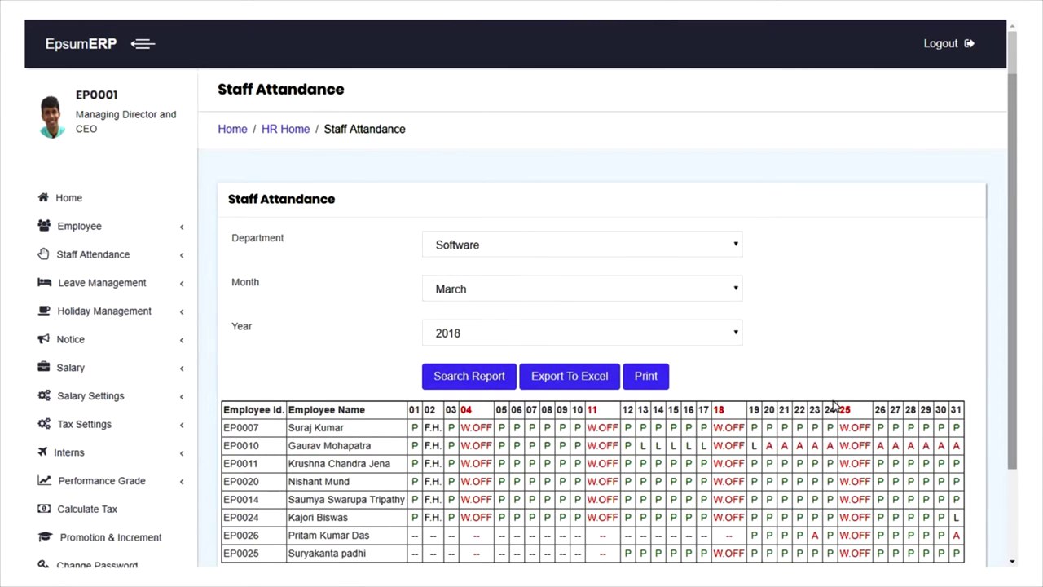
Step: Open the current available leave page and view the leave balances of the Software department's employees
{"action": "scroll", "coordinate": [841, 390], "scroll_direction": "down", "scroll_amount": 2}
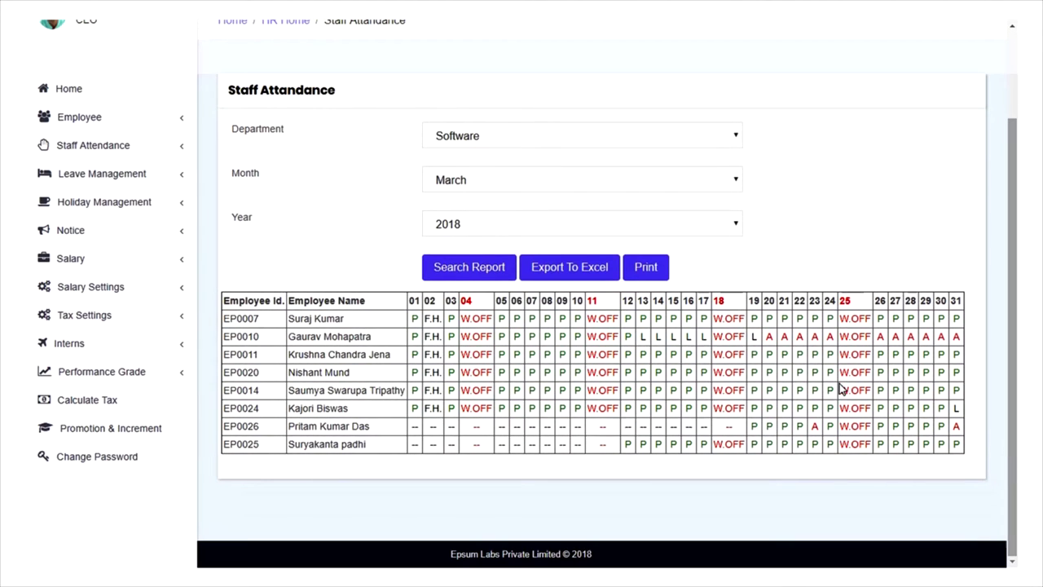
{"action": "scroll", "coordinate": [841, 390], "scroll_direction": "up", "scroll_amount": 2}
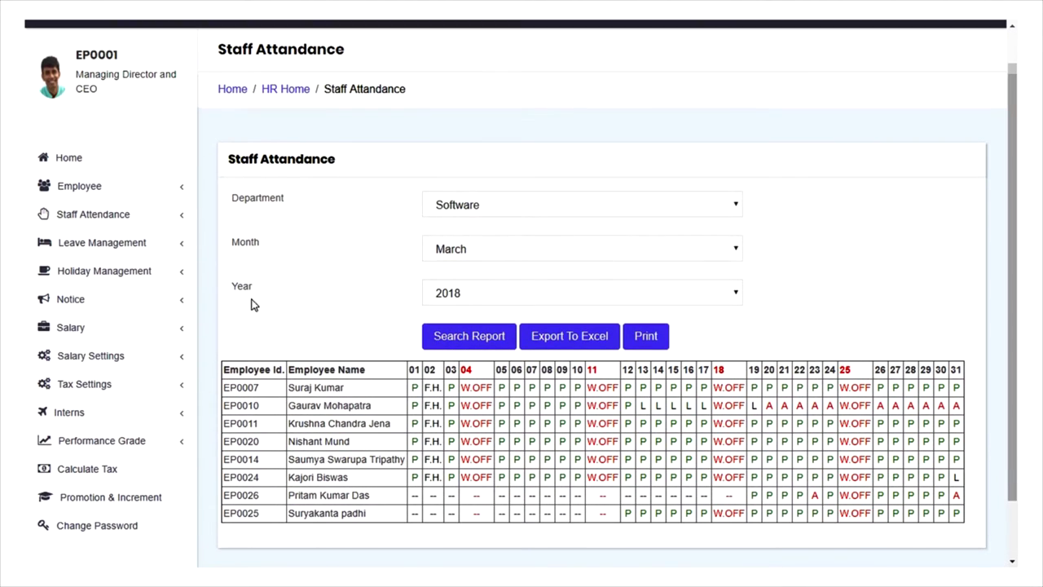
{"action": "left_click", "coordinate": [118, 254]}
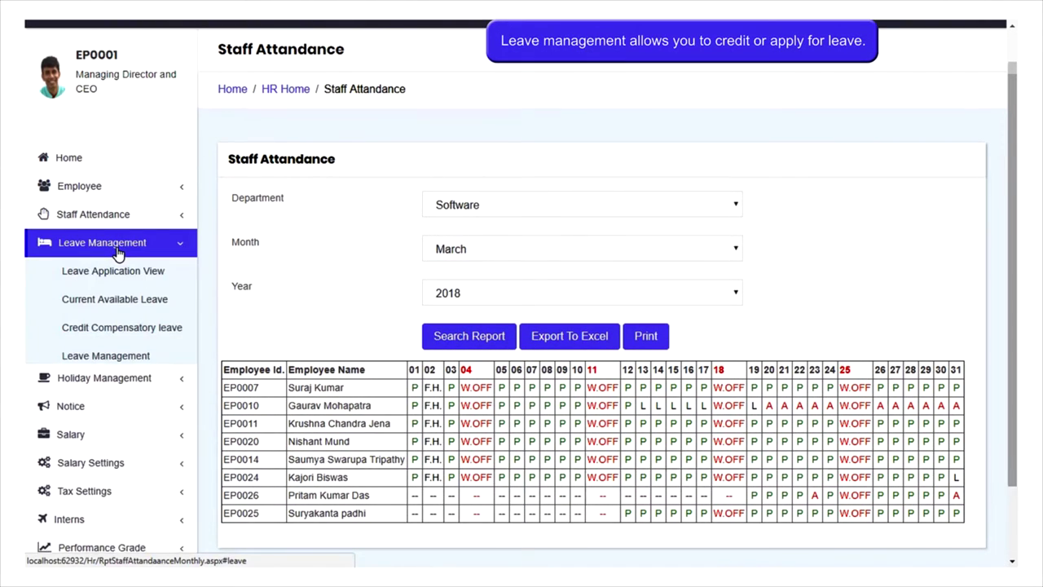
{"action": "left_click", "coordinate": [119, 299]}
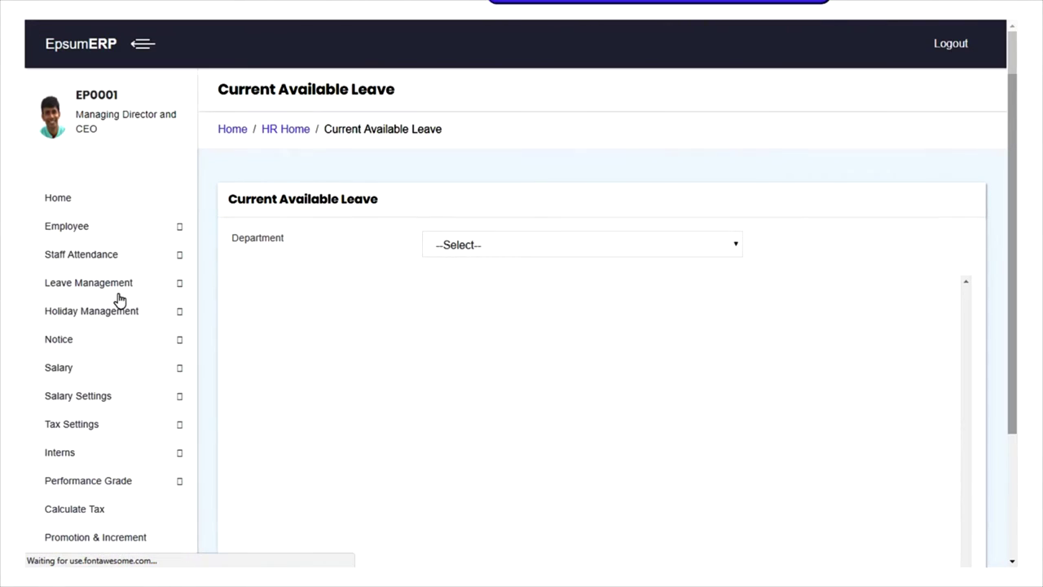
{"action": "left_click", "coordinate": [466, 248]}
{"action": "left_click", "coordinate": [464, 278]}
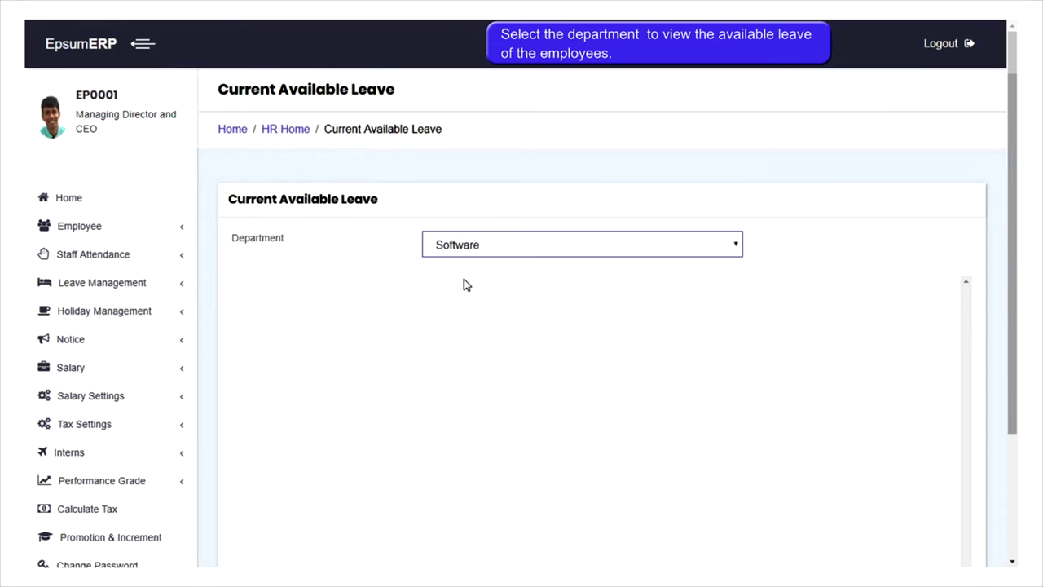
{"action": "scroll", "coordinate": [470, 310], "scroll_direction": "down", "scroll_amount": 2}
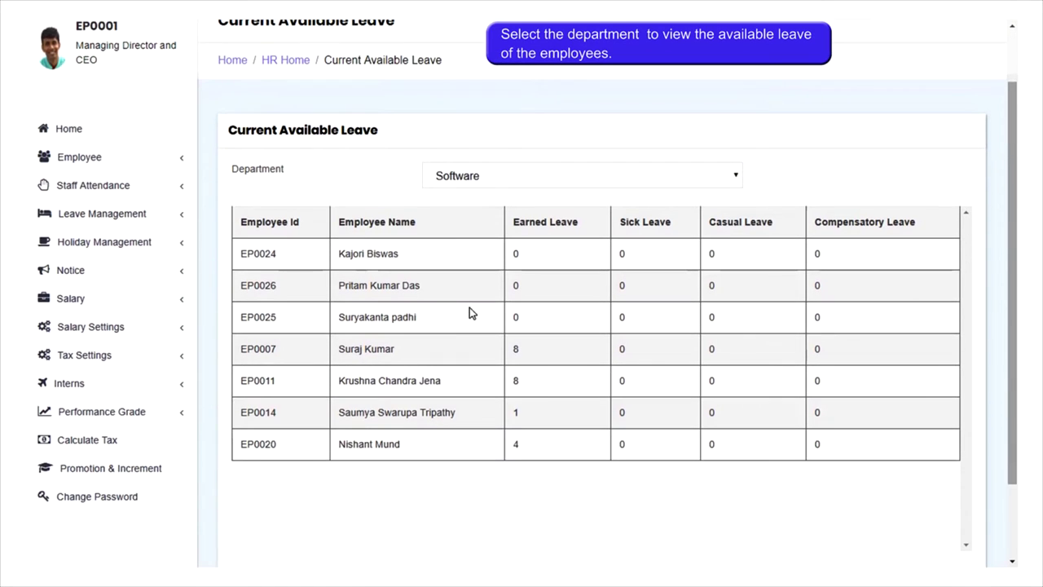
{"action": "scroll", "coordinate": [470, 308], "scroll_direction": "up", "scroll_amount": 2}
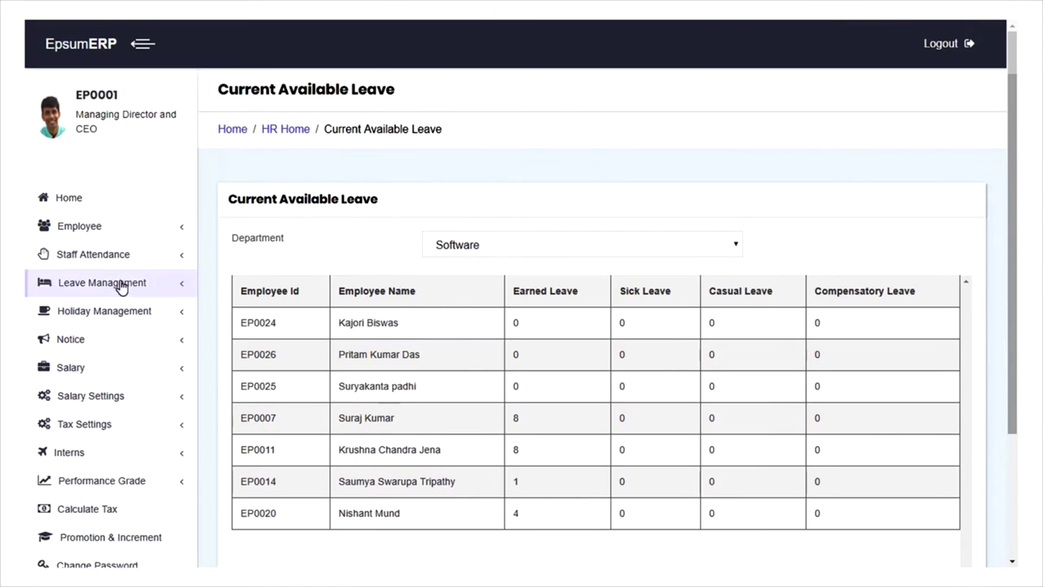
Step: Open the leave application view from leave management and dismiss the alert
{"action": "left_click", "coordinate": [104, 291]}
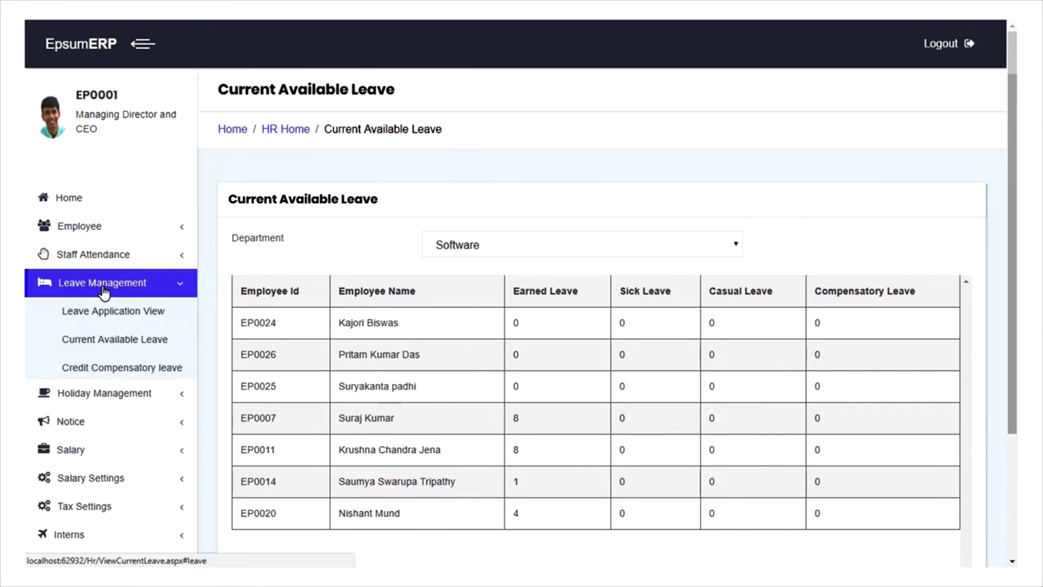
{"action": "left_click", "coordinate": [106, 341]}
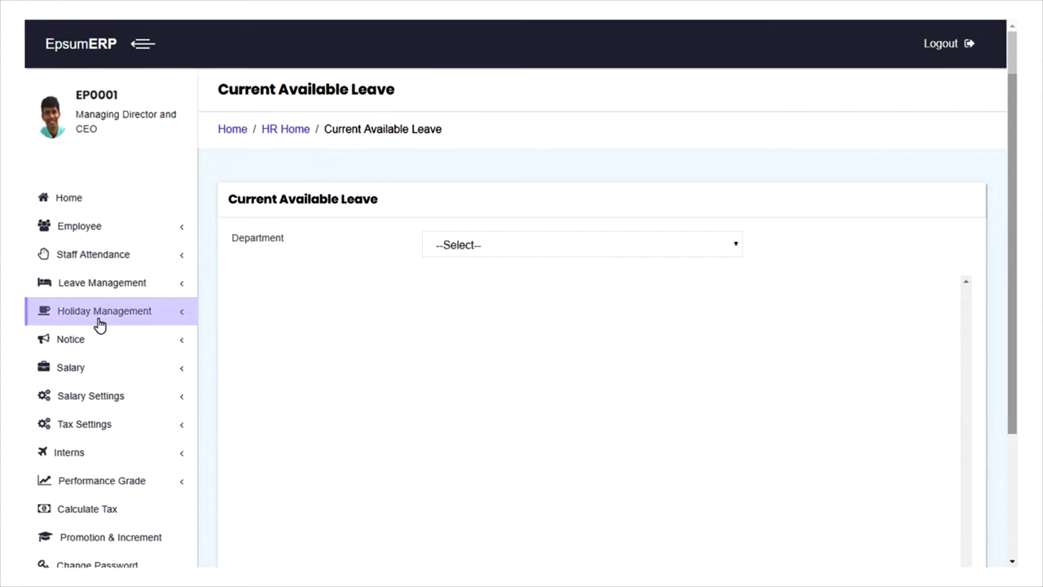
{"action": "left_click", "coordinate": [114, 294]}
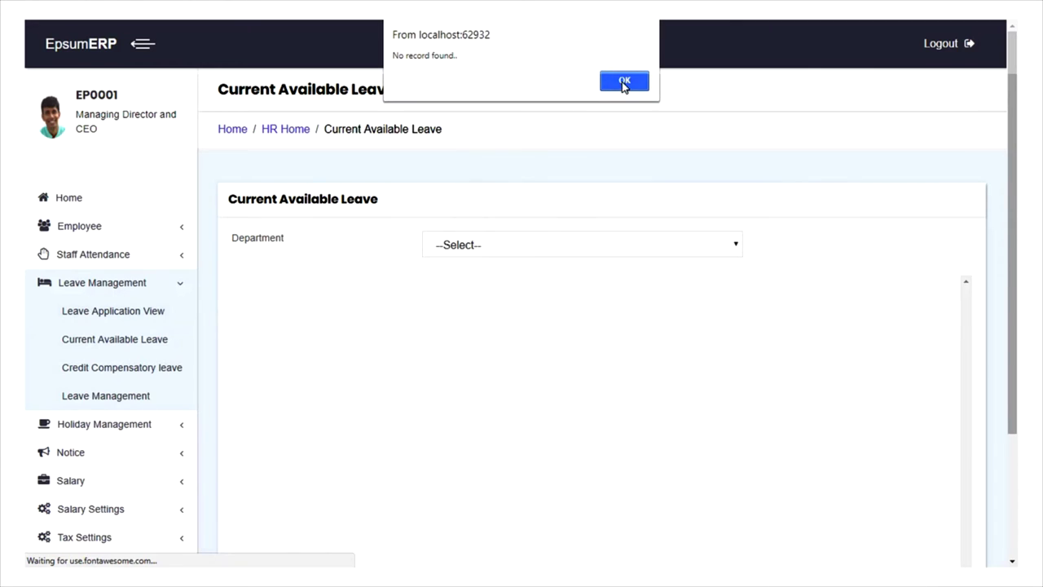
{"action": "left_click", "coordinate": [624, 81]}
Step: Open the compensatory leave credit form and select the first listed employee
{"action": "left_click", "coordinate": [145, 301]}
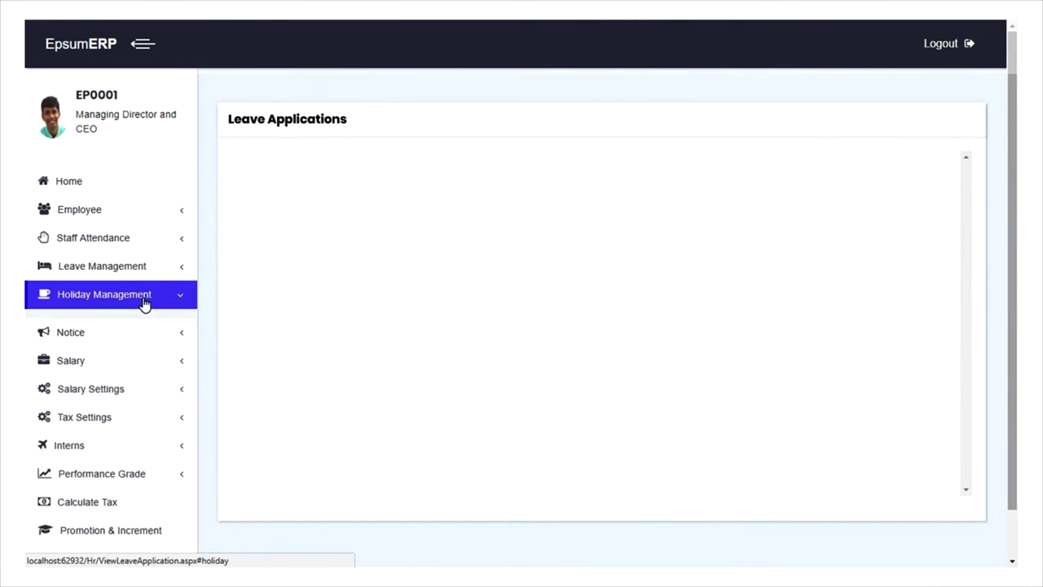
{"action": "left_click", "coordinate": [144, 295]}
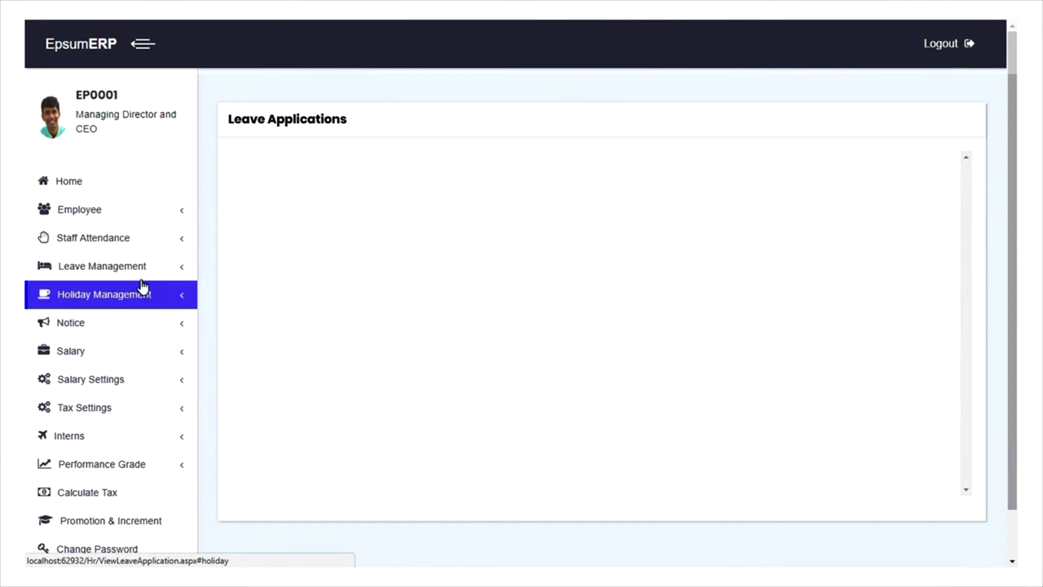
{"action": "left_click", "coordinate": [140, 270]}
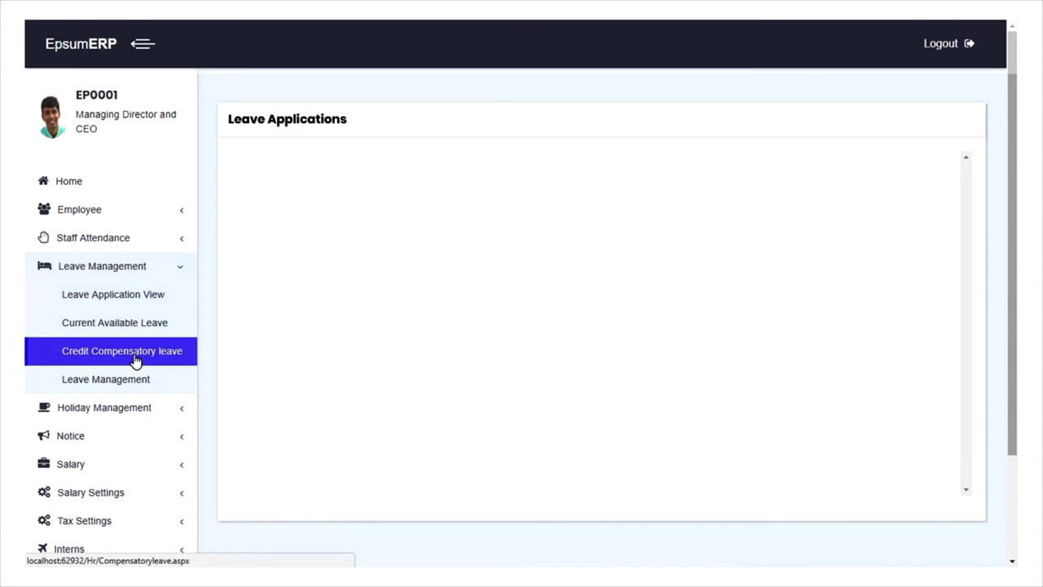
{"action": "left_click", "coordinate": [136, 360]}
{"action": "left_click", "coordinate": [454, 243]}
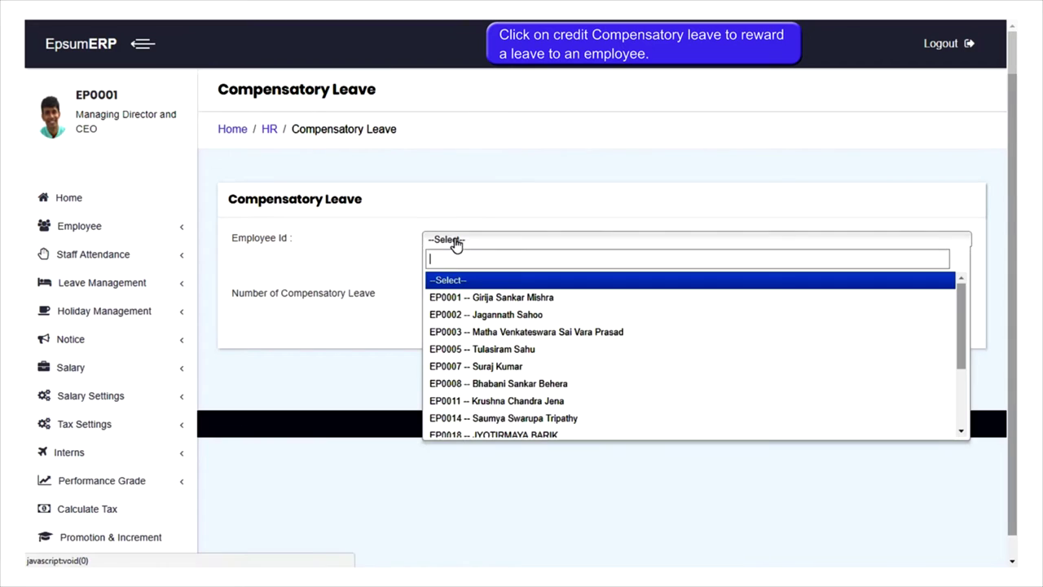
{"action": "left_click", "coordinate": [449, 299]}
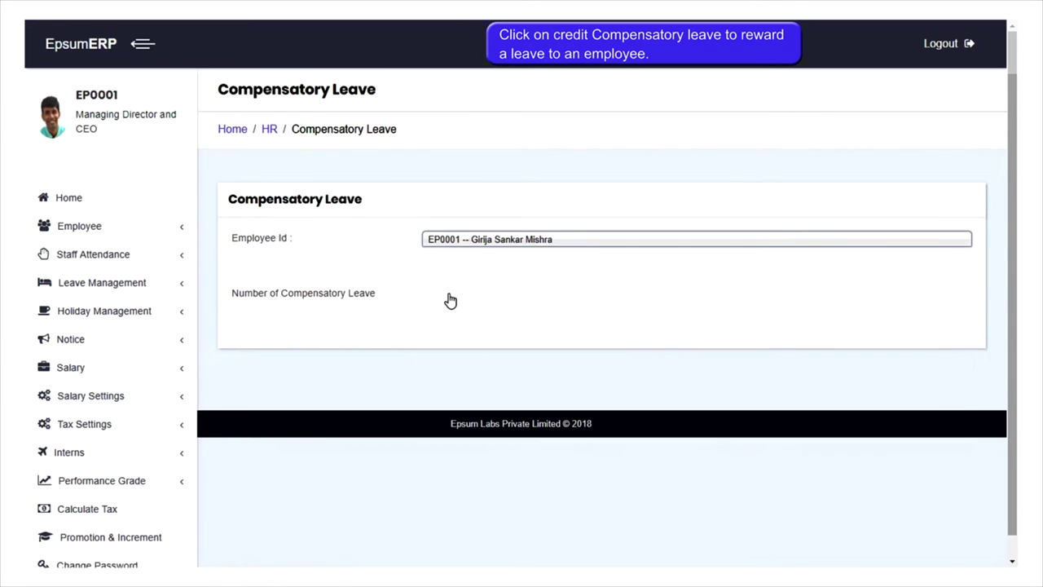
Step: Review the employee's leave details and the compensatory leave entry, and open the page for updating the leave types
{"action": "scroll", "coordinate": [526, 401], "scroll_direction": "down", "scroll_amount": 2}
{"action": "left_click", "coordinate": [504, 397]}
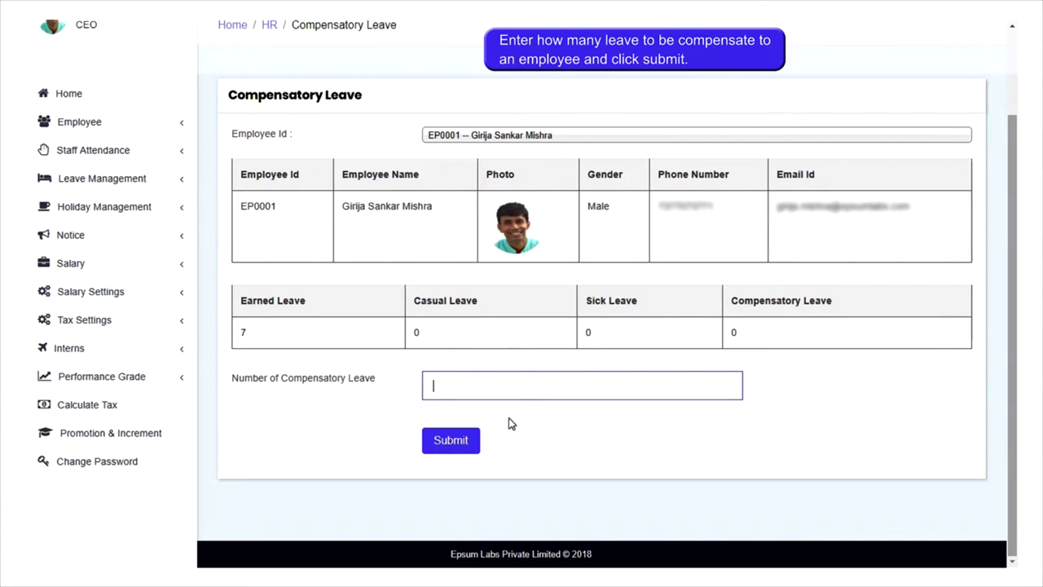
{"action": "left_click", "coordinate": [449, 440]}
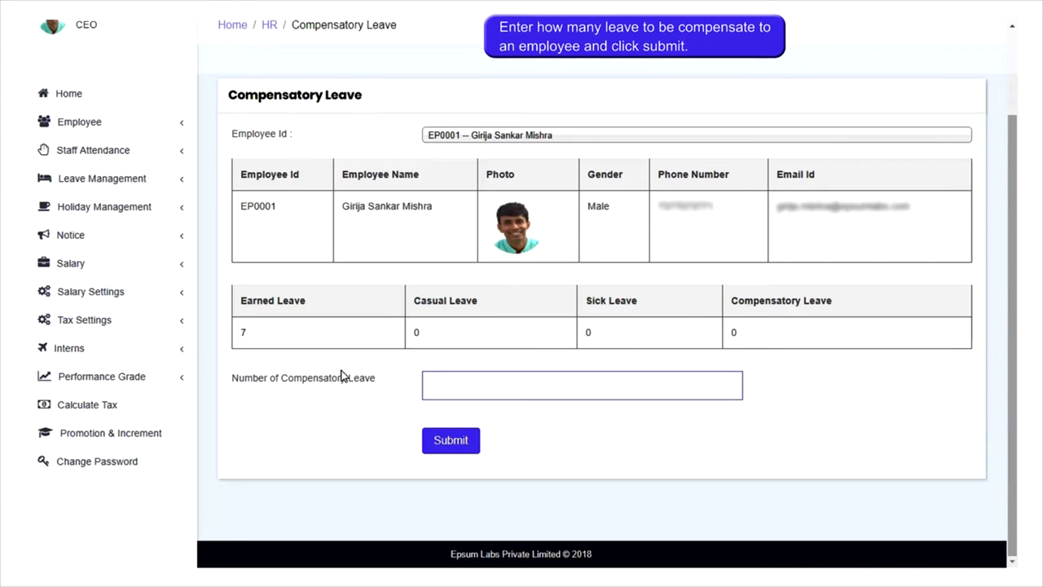
{"action": "left_click", "coordinate": [100, 196]}
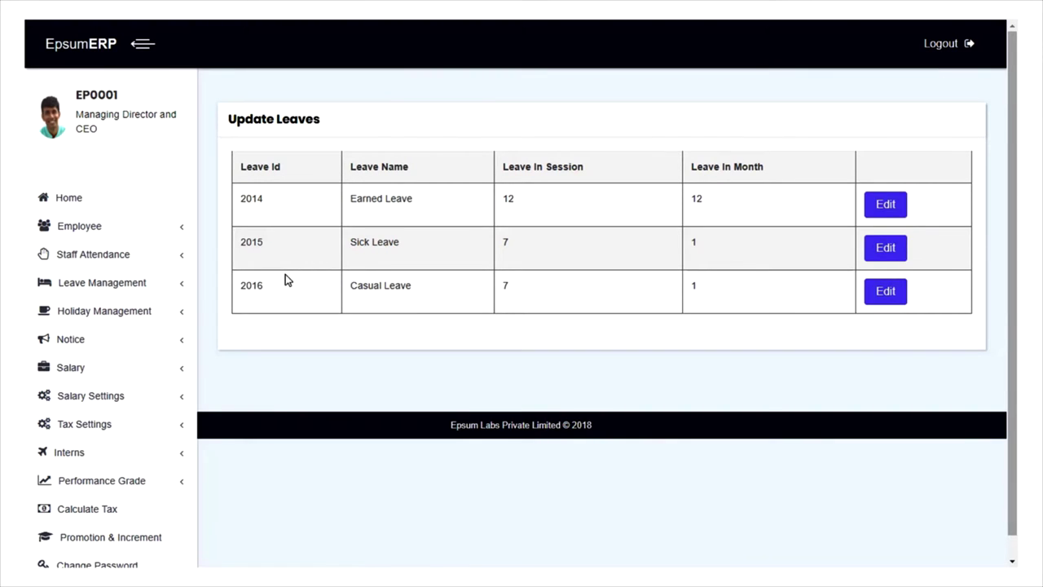
Step: Open the holiday entry page and load the calendar for March 2018
{"action": "left_click", "coordinate": [114, 318]}
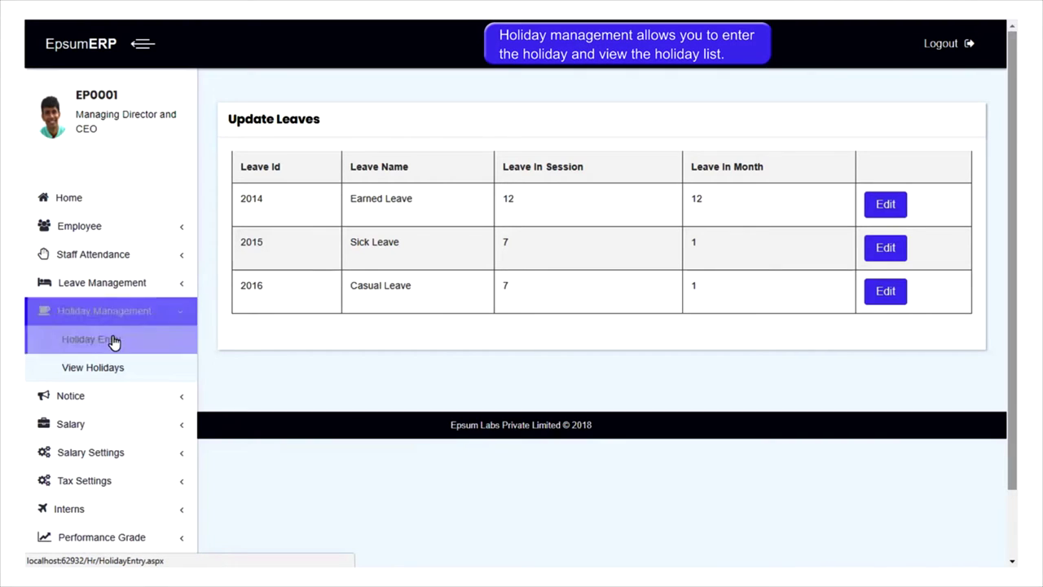
{"action": "left_click", "coordinate": [114, 342]}
{"action": "left_click", "coordinate": [487, 253]}
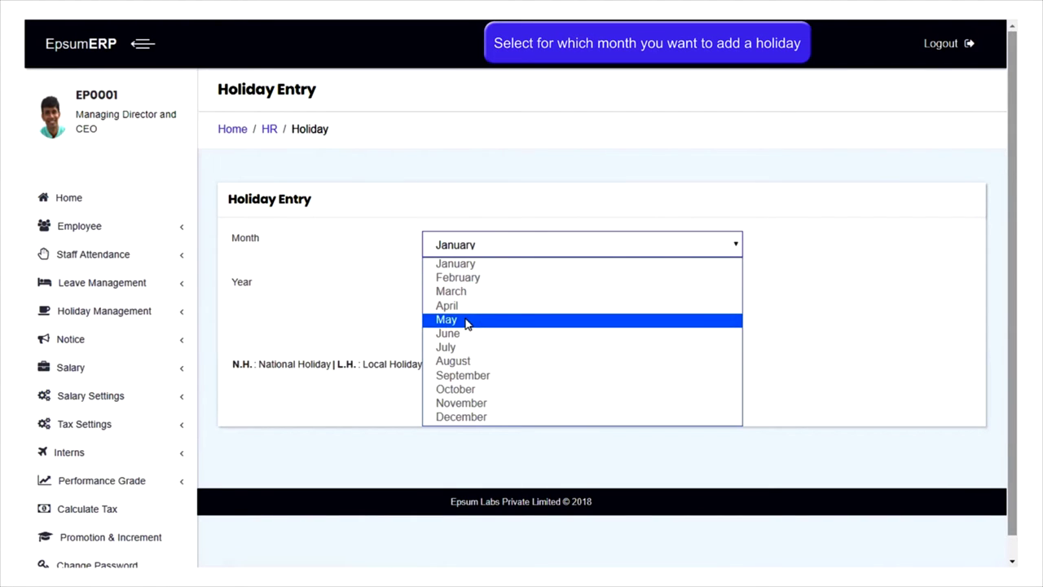
{"action": "left_click", "coordinate": [466, 292]}
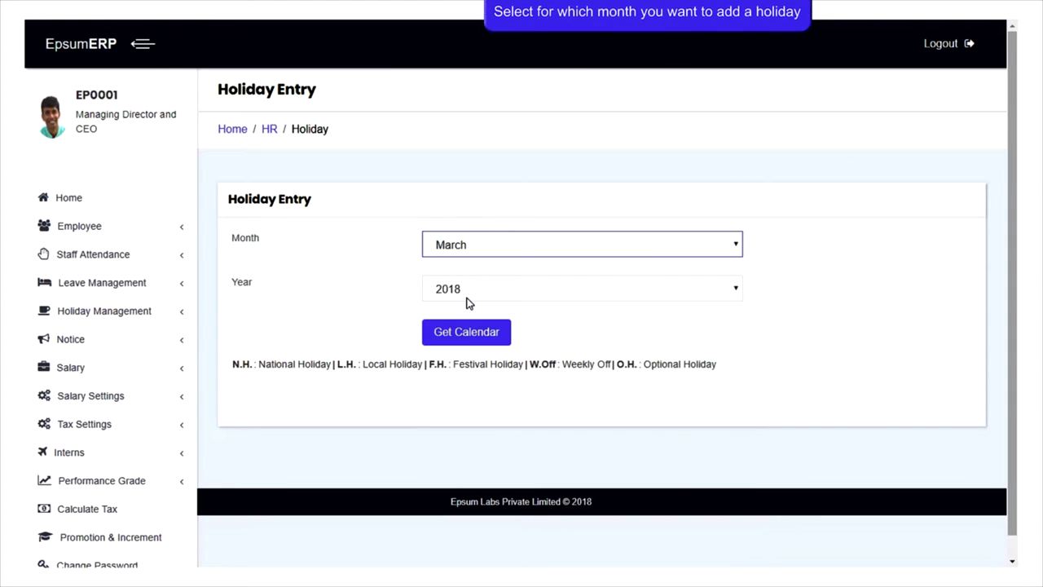
{"action": "left_click", "coordinate": [467, 339]}
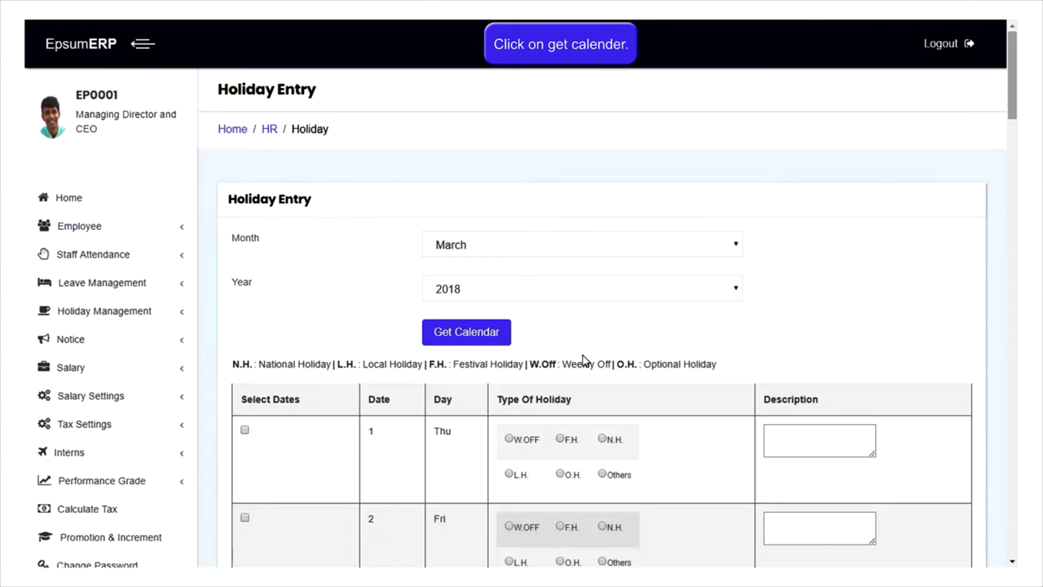
Step: Select Sunday 4 and Sunday 11 in the holiday calendar as weekly off days
{"action": "scroll", "coordinate": [585, 360], "scroll_direction": "down", "scroll_amount": 3}
{"action": "scroll", "coordinate": [585, 360], "scroll_direction": "down", "scroll_amount": 3}
{"action": "scroll", "coordinate": [591, 361], "scroll_direction": "down", "scroll_amount": 1}
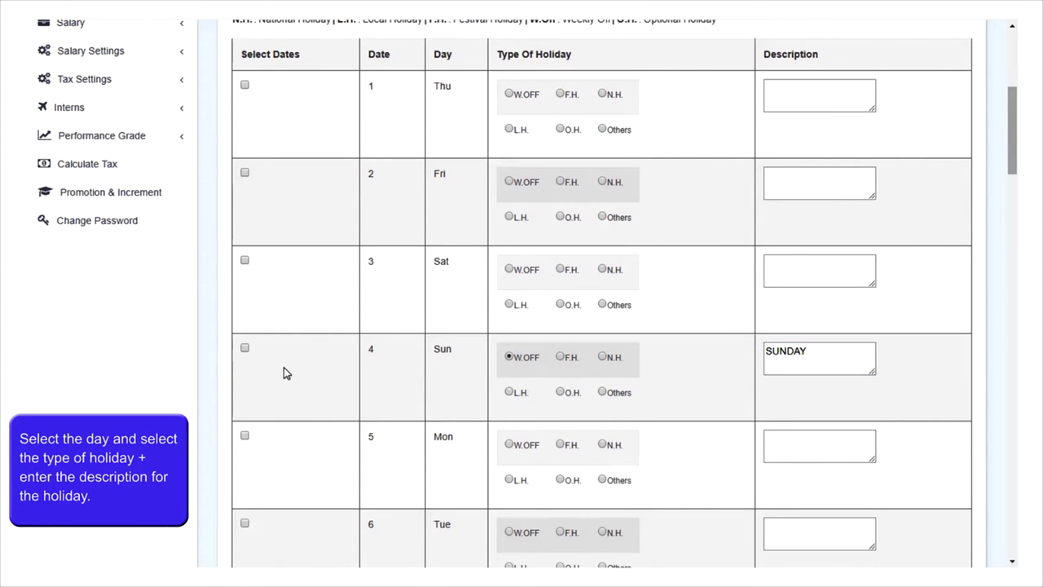
{"action": "left_click", "coordinate": [245, 348]}
{"action": "scroll", "coordinate": [530, 403], "scroll_direction": "down", "scroll_amount": 4}
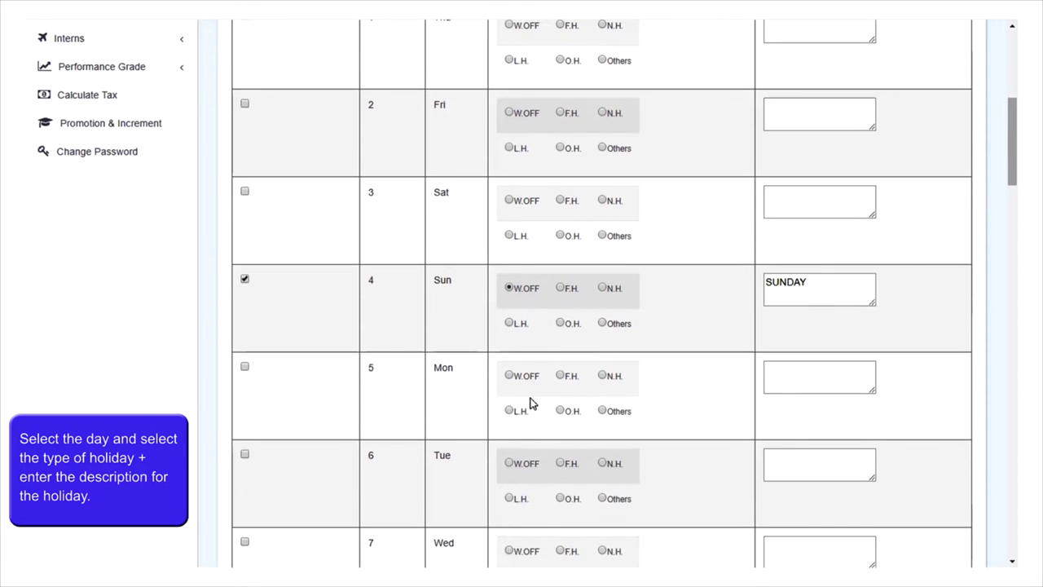
{"action": "scroll", "coordinate": [529, 403], "scroll_direction": "down", "scroll_amount": 3}
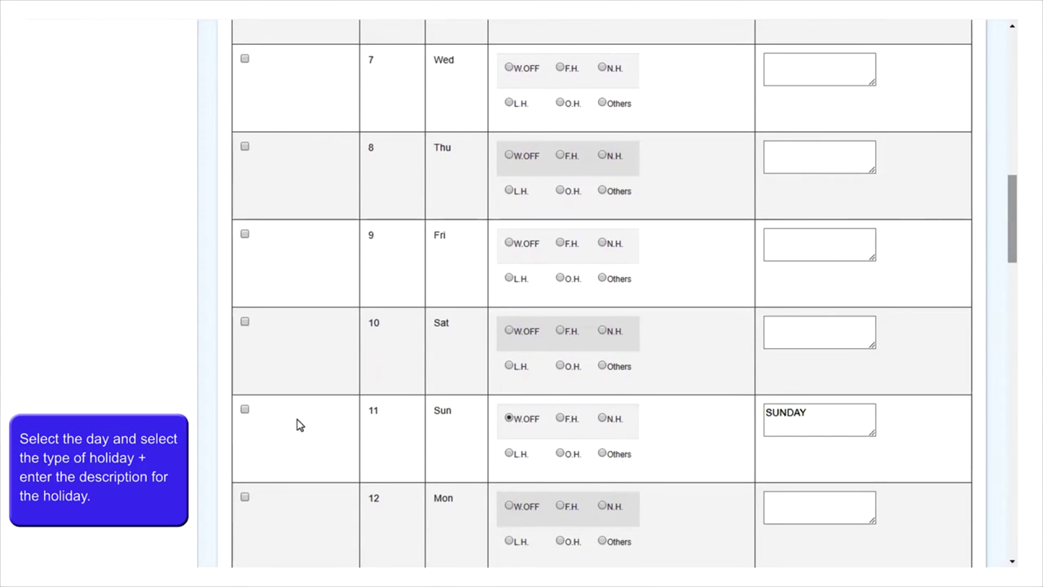
{"action": "scroll", "coordinate": [562, 423], "scroll_direction": "down", "scroll_amount": 5}
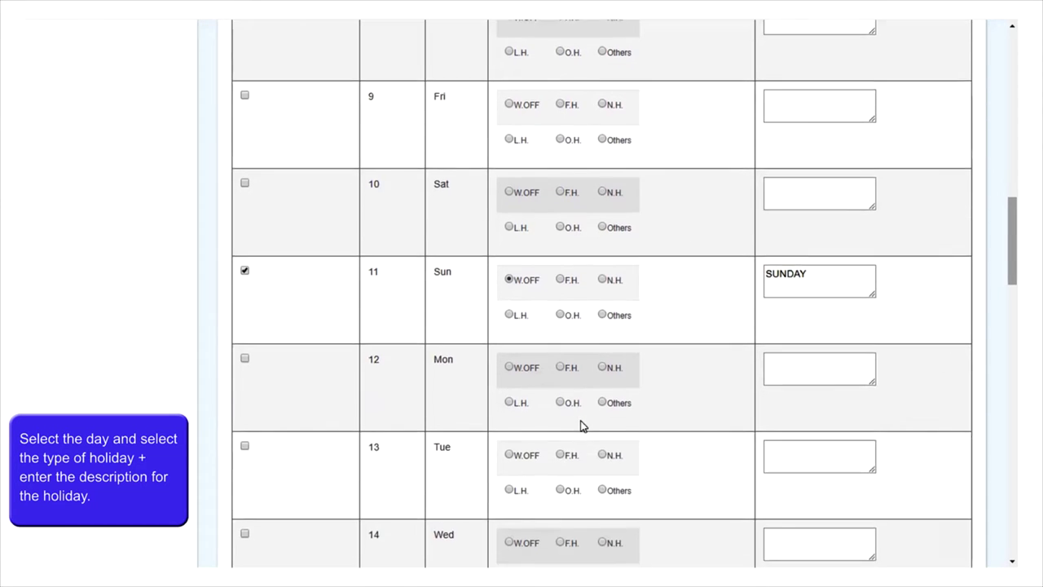
Step: Set Sunday 18 to W.OFF and select the dates 18 and 25 in the holiday calendar
{"action": "scroll", "coordinate": [582, 425], "scroll_direction": "down", "scroll_amount": 3}
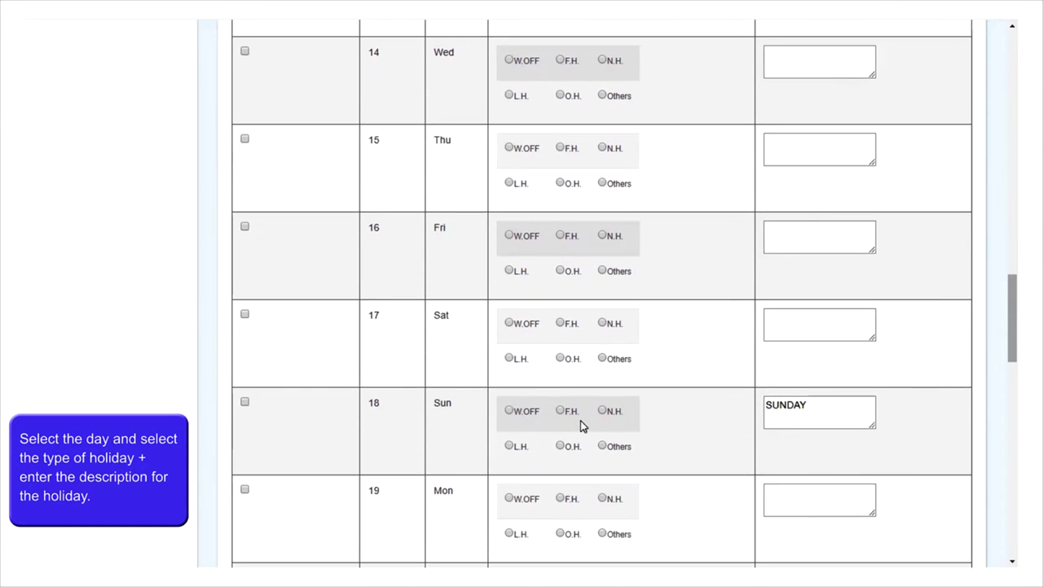
{"action": "left_click", "coordinate": [509, 413]}
{"action": "left_click", "coordinate": [244, 402]}
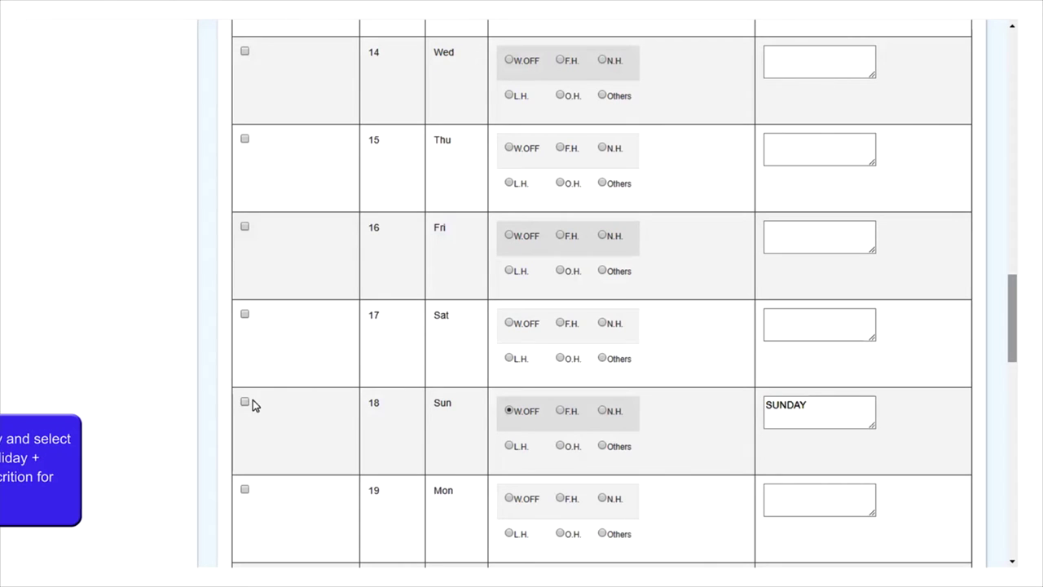
{"action": "scroll", "coordinate": [572, 423], "scroll_direction": "down", "scroll_amount": 4}
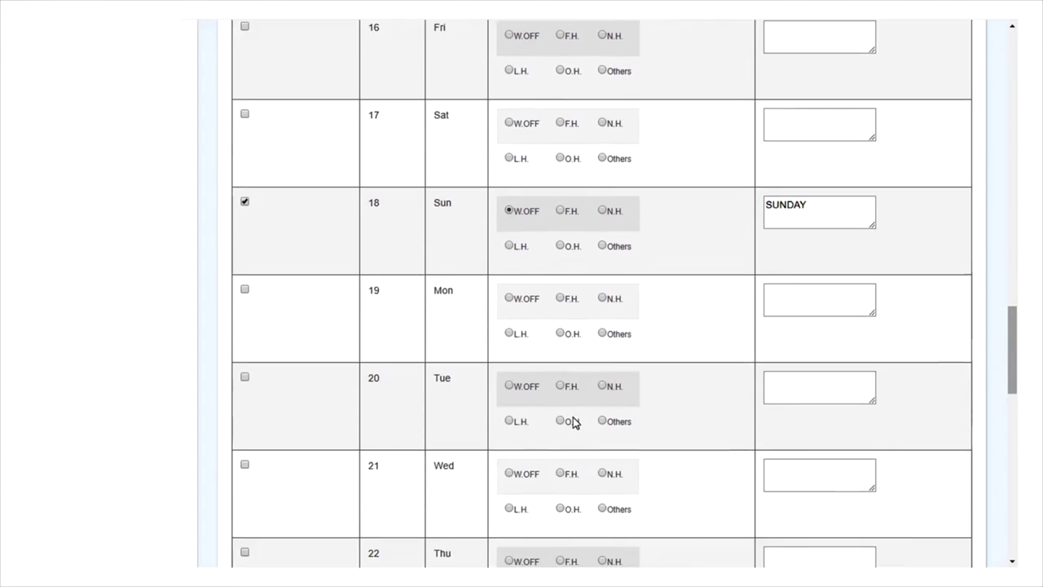
{"action": "scroll", "coordinate": [573, 421], "scroll_direction": "down", "scroll_amount": 4}
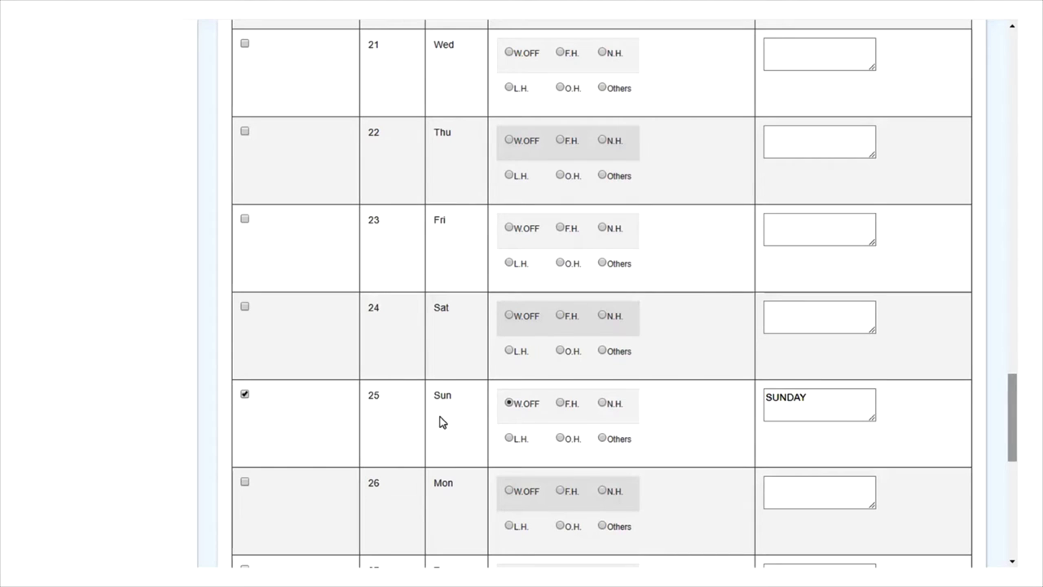
{"action": "scroll", "coordinate": [440, 421], "scroll_direction": "down", "scroll_amount": 4}
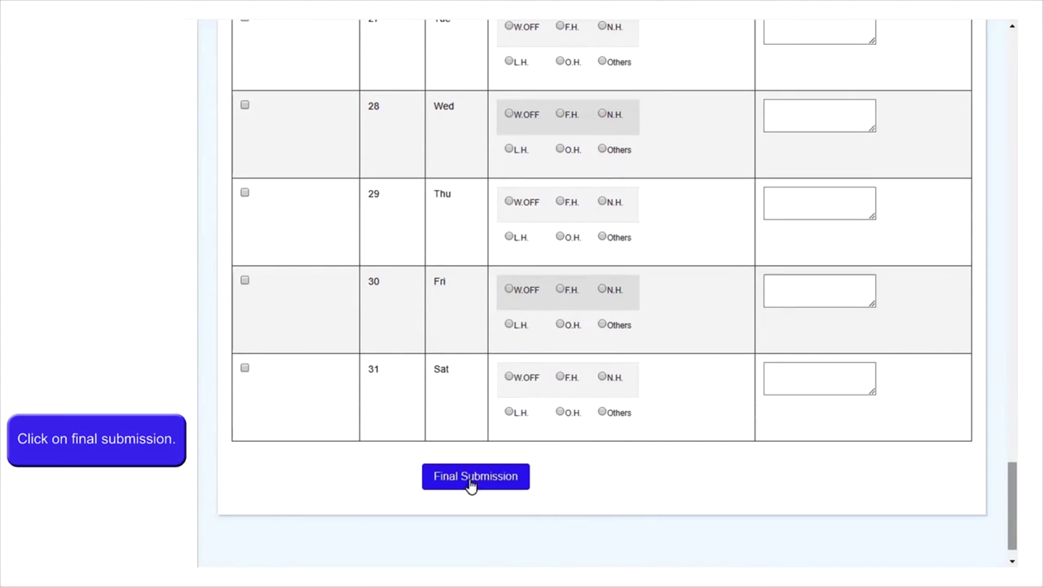
Step: Open the form for adding a notice to the notice board
{"action": "scroll", "coordinate": [477, 447], "scroll_direction": "up", "scroll_amount": 20}
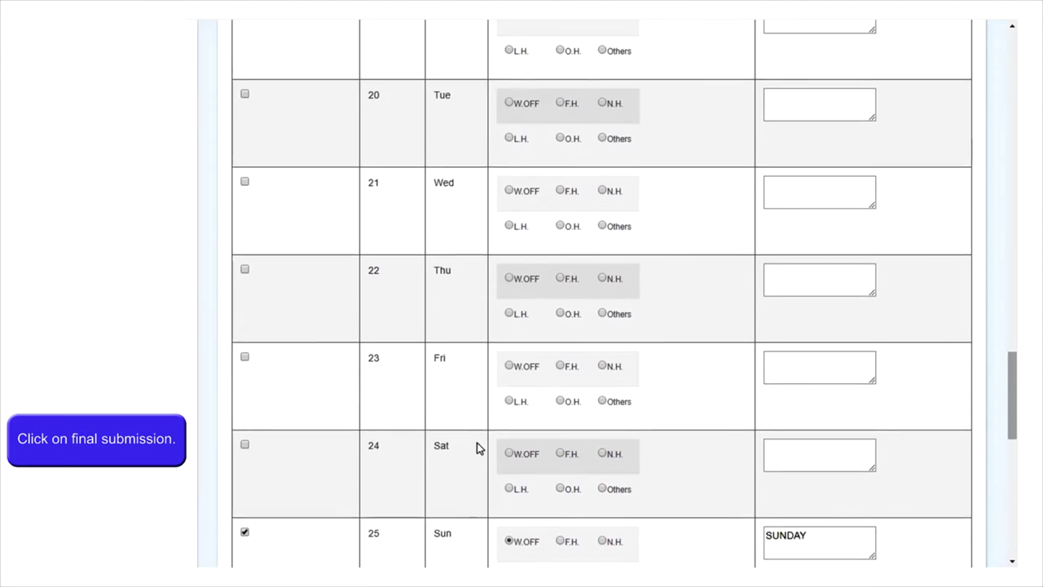
{"action": "scroll", "coordinate": [477, 447], "scroll_direction": "up", "scroll_amount": 12}
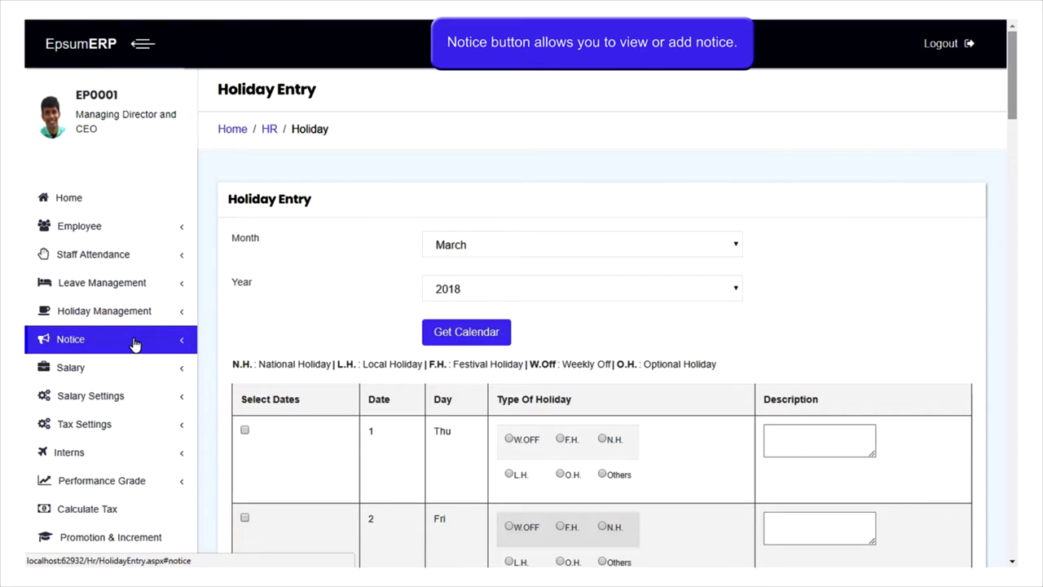
{"action": "left_click", "coordinate": [136, 345]}
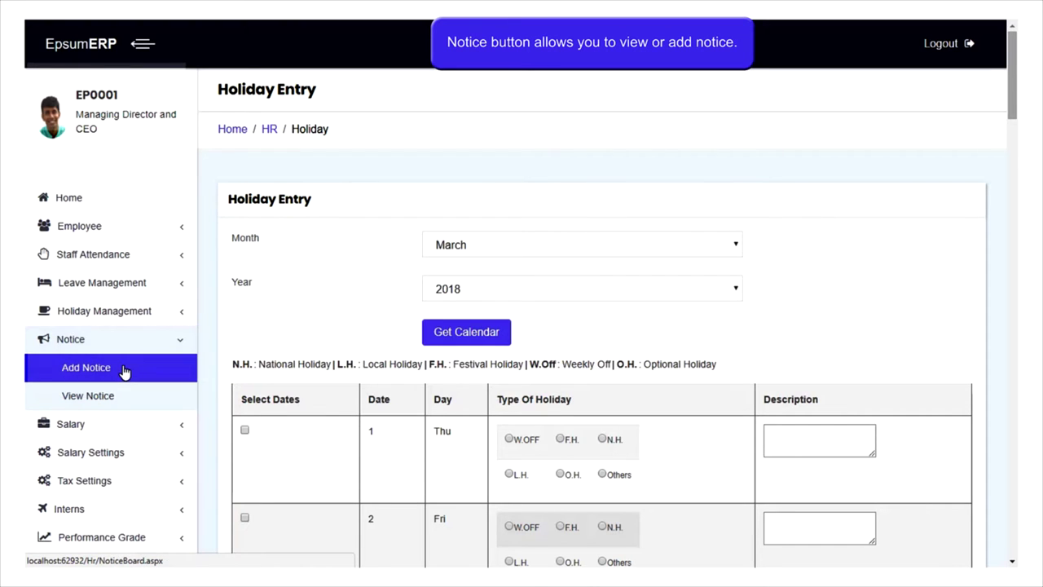
{"action": "left_click", "coordinate": [127, 372]}
{"action": "scroll", "coordinate": [558, 367], "scroll_direction": "down", "scroll_amount": 1}
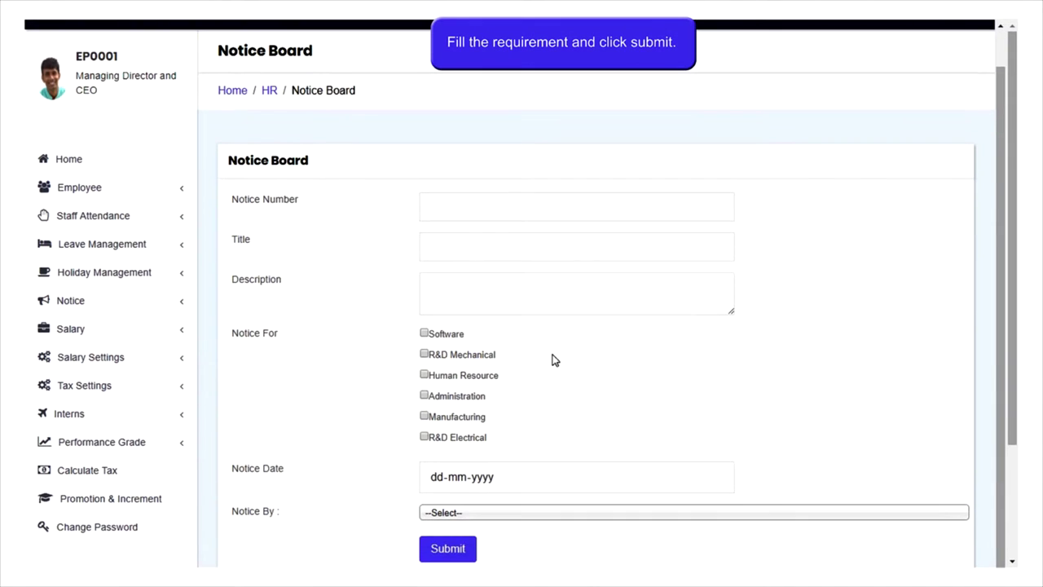
Step: Set Notice By to the first employee in the list on the new notice form
{"action": "left_click", "coordinate": [491, 246]}
{"action": "left_click", "coordinate": [493, 280]}
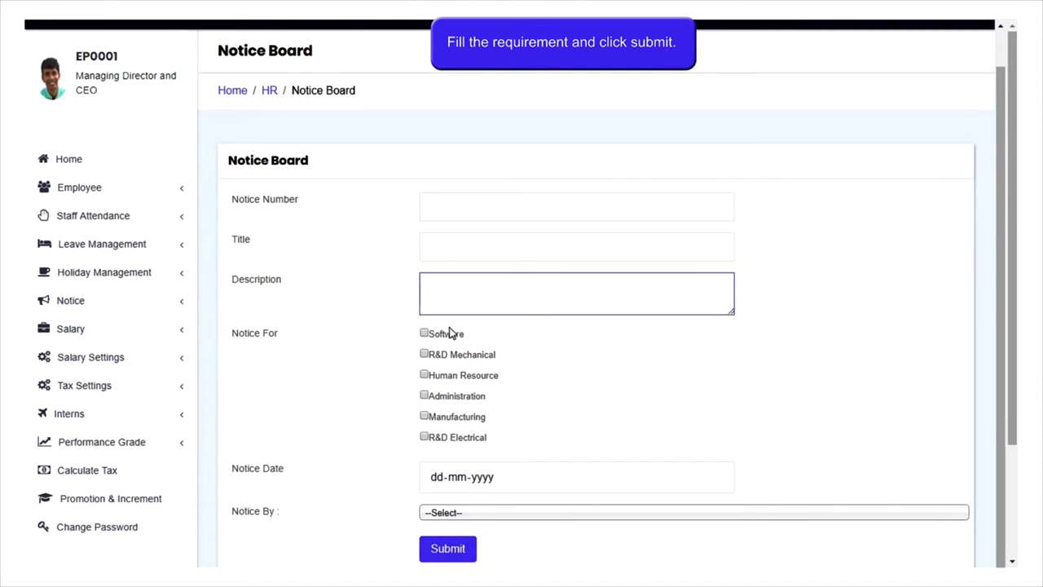
{"action": "left_click_drag", "start_coordinate": [231, 333], "coordinate": [287, 334]}
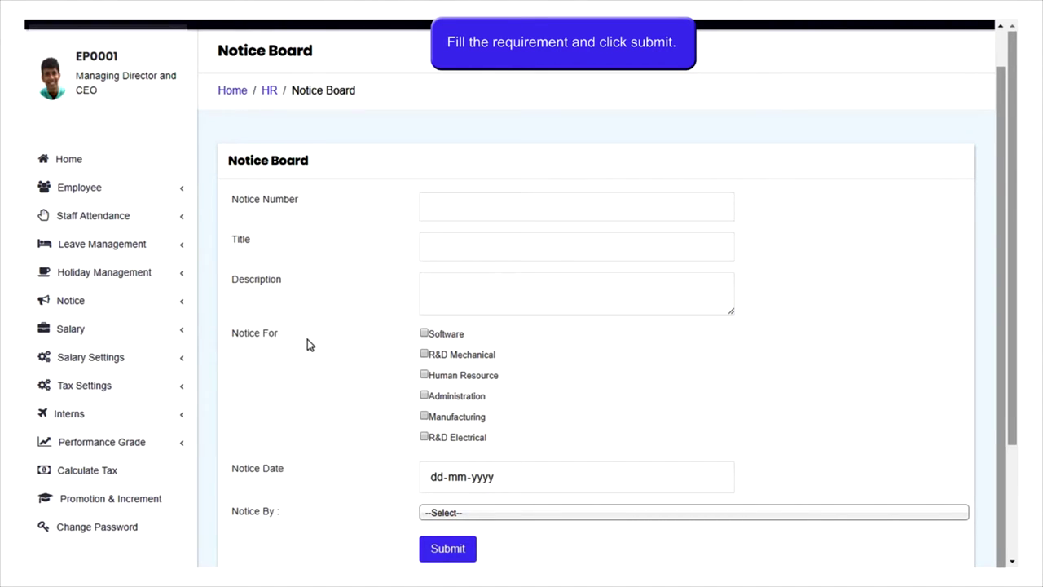
{"action": "scroll", "coordinate": [319, 377], "scroll_direction": "down", "scroll_amount": 4}
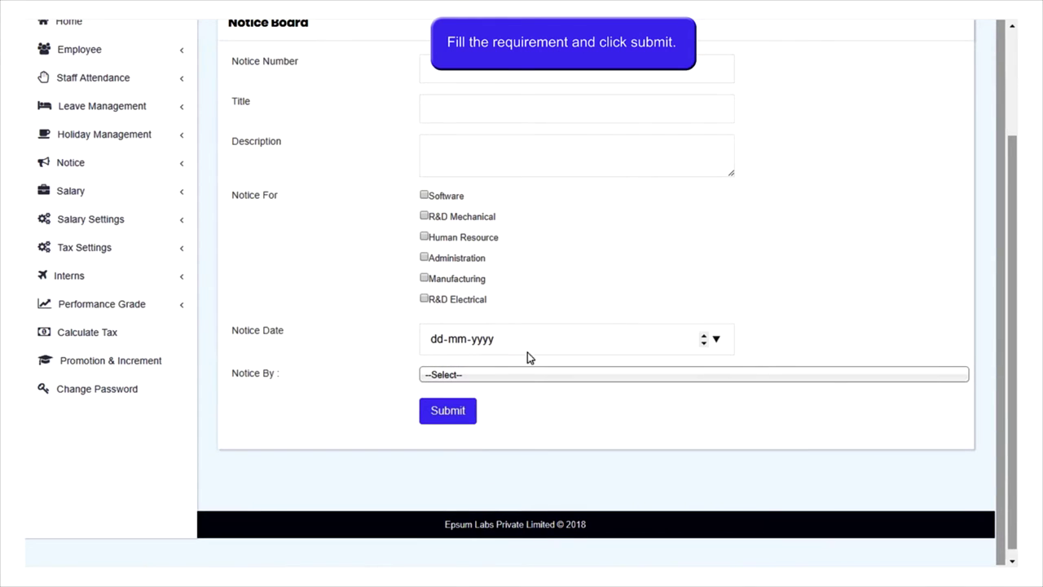
{"action": "left_click", "coordinate": [523, 381]}
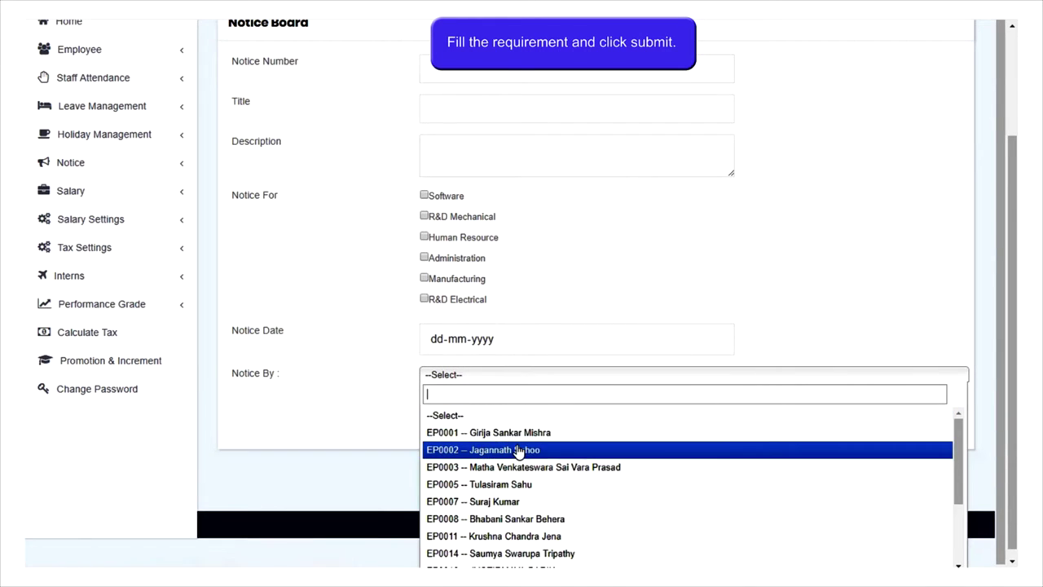
{"action": "scroll", "coordinate": [518, 449], "scroll_direction": "down", "scroll_amount": 3}
{"action": "scroll", "coordinate": [489, 448], "scroll_direction": "up", "scroll_amount": 3}
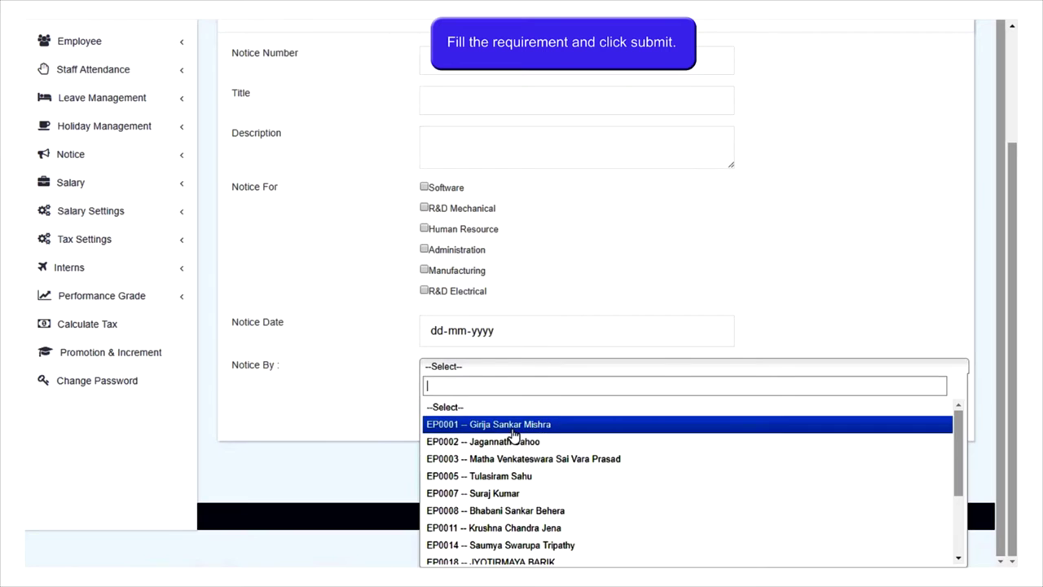
{"action": "left_click", "coordinate": [512, 430]}
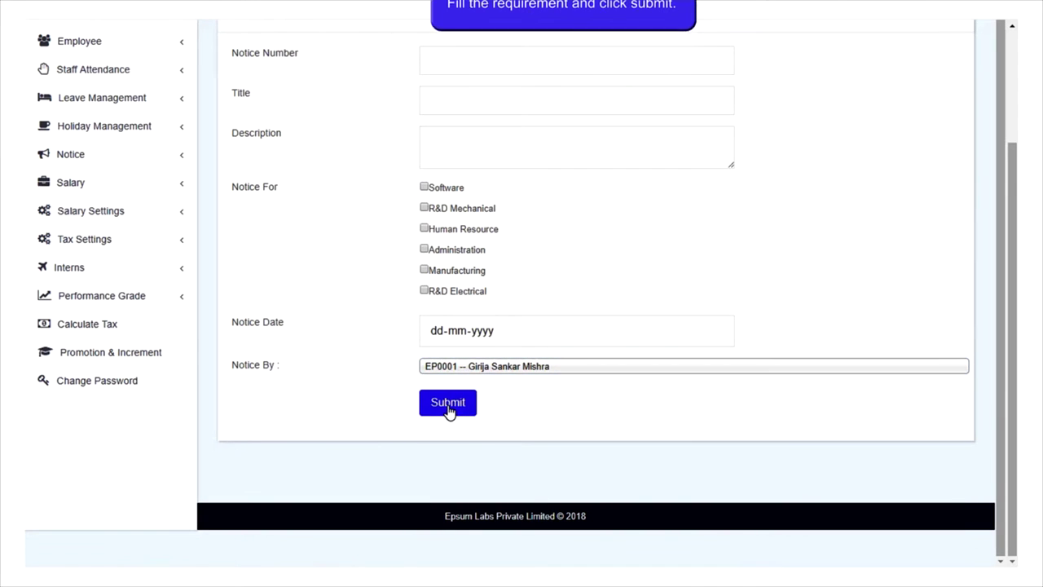
Step: Open the list of existing notices on the notice board
{"action": "scroll", "coordinate": [168, 293], "scroll_direction": "up", "scroll_amount": 1}
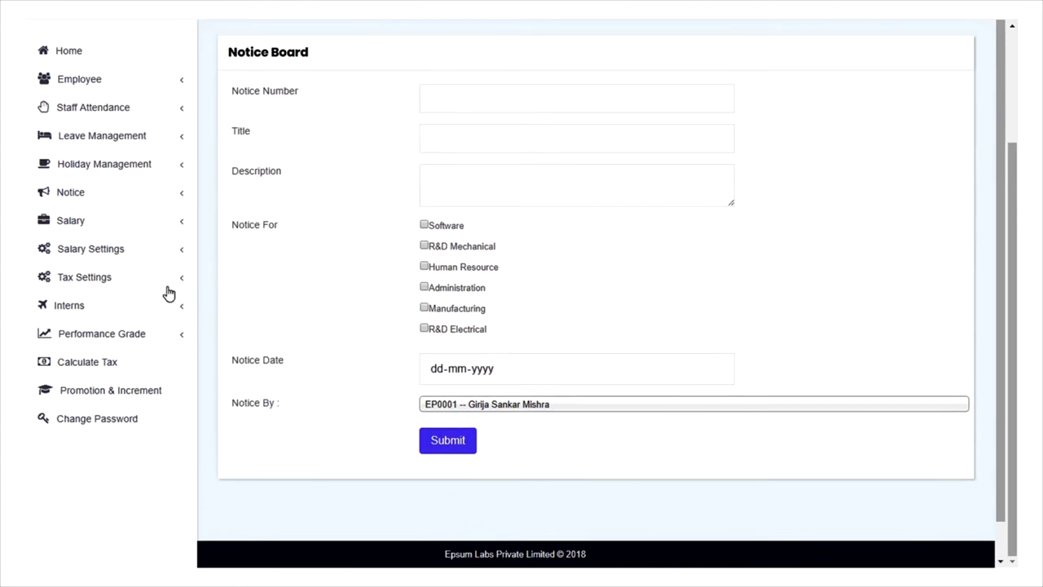
{"action": "left_click", "coordinate": [84, 202]}
{"action": "left_click", "coordinate": [89, 249]}
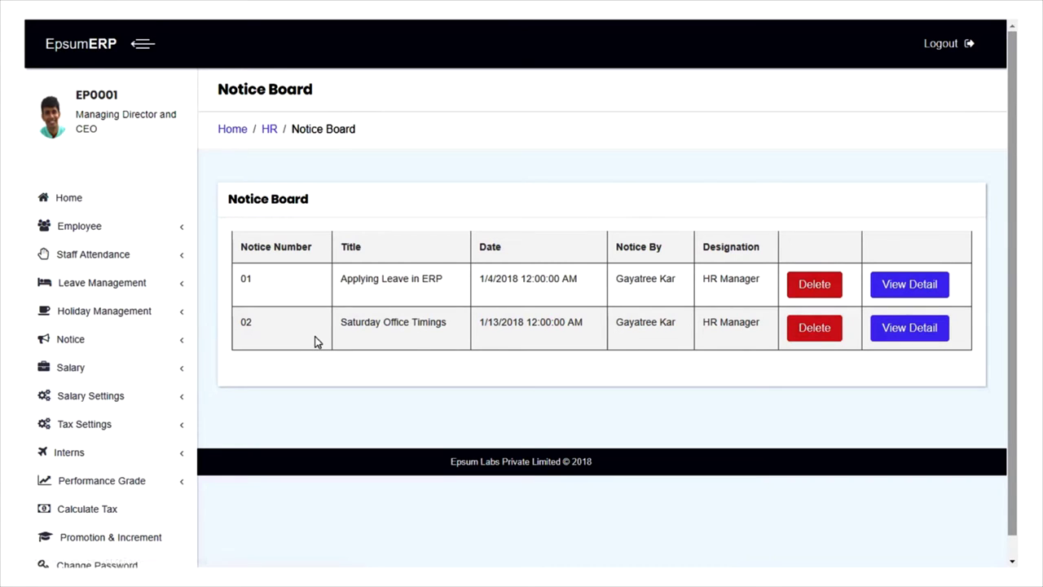
{"action": "scroll", "coordinate": [316, 340], "scroll_direction": "down", "scroll_amount": 1}
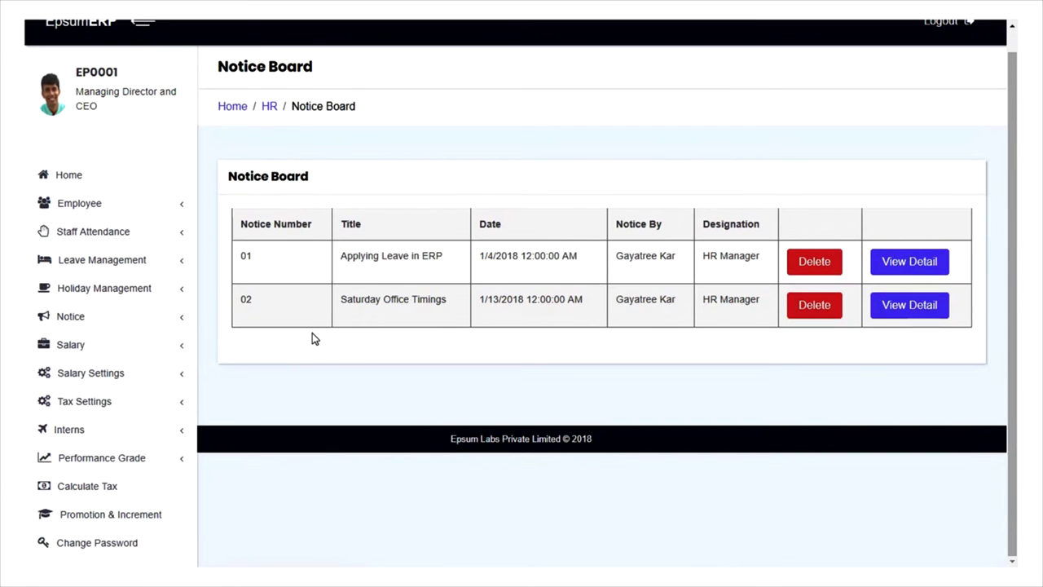
Step: Open the salary generation page and set the month start date to 01-04-2018 and the end date to 30-04-2018
{"action": "left_click", "coordinate": [145, 356]}
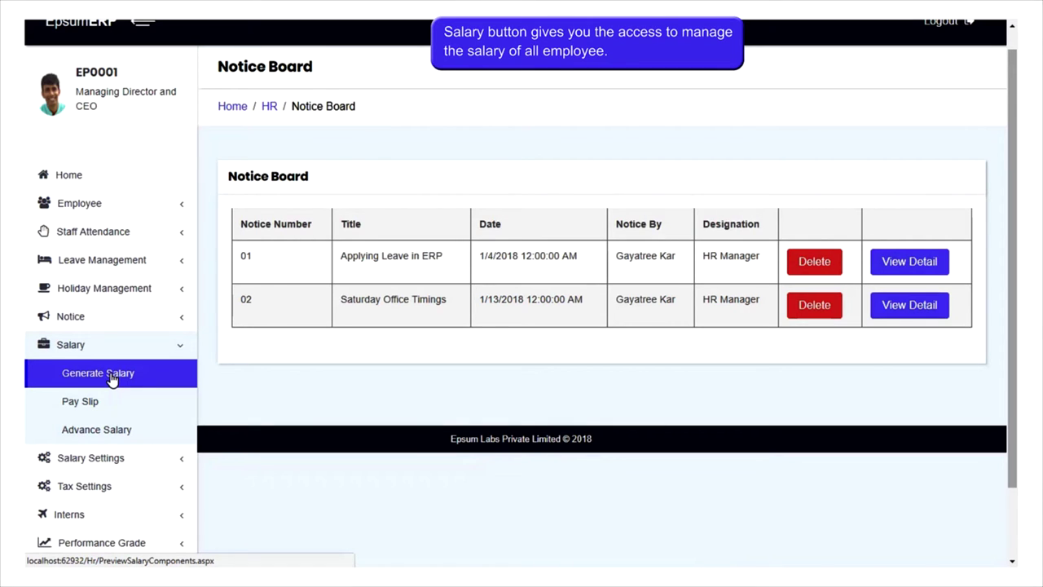
{"action": "left_click", "coordinate": [112, 376]}
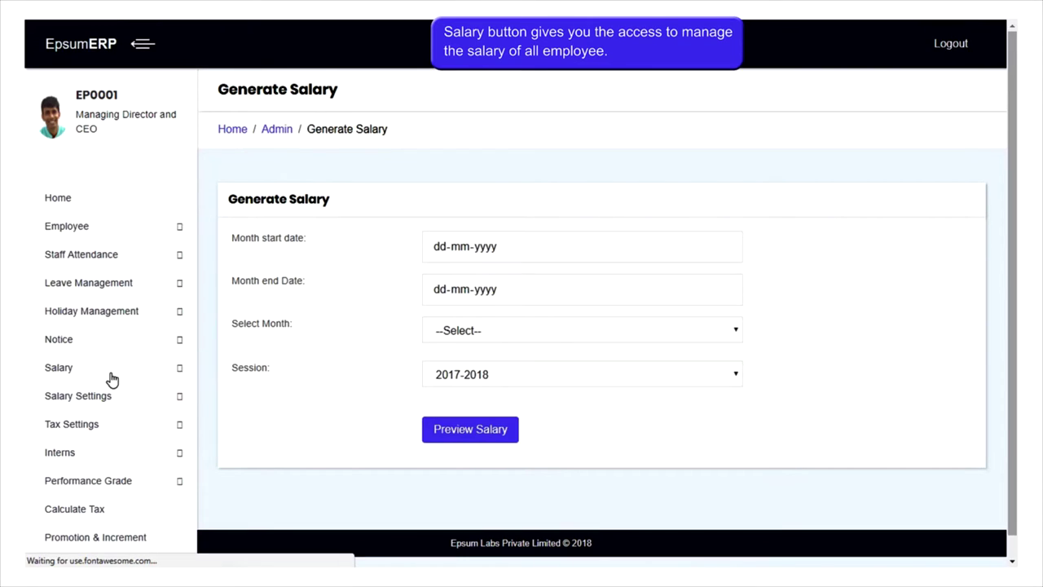
{"action": "left_click", "coordinate": [724, 247]}
{"action": "left_click", "coordinate": [584, 319]}
{"action": "left_click", "coordinate": [725, 290]}
{"action": "left_click", "coordinate": [442, 430]}
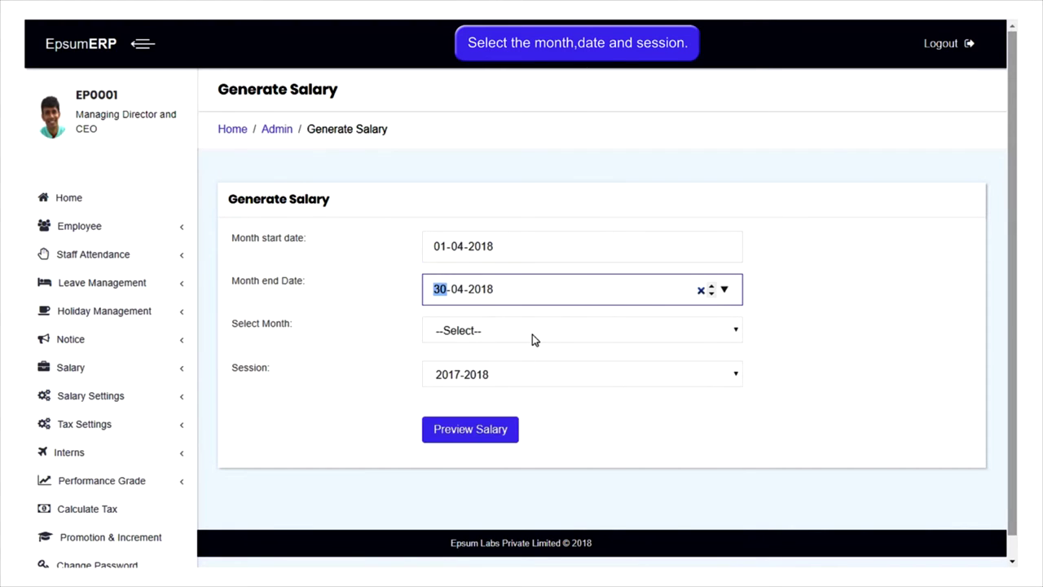
Step: Choose April as the salary month and preview the salaries for session 2017-2018
{"action": "left_click", "coordinate": [532, 333]}
{"action": "left_click", "coordinate": [501, 405]}
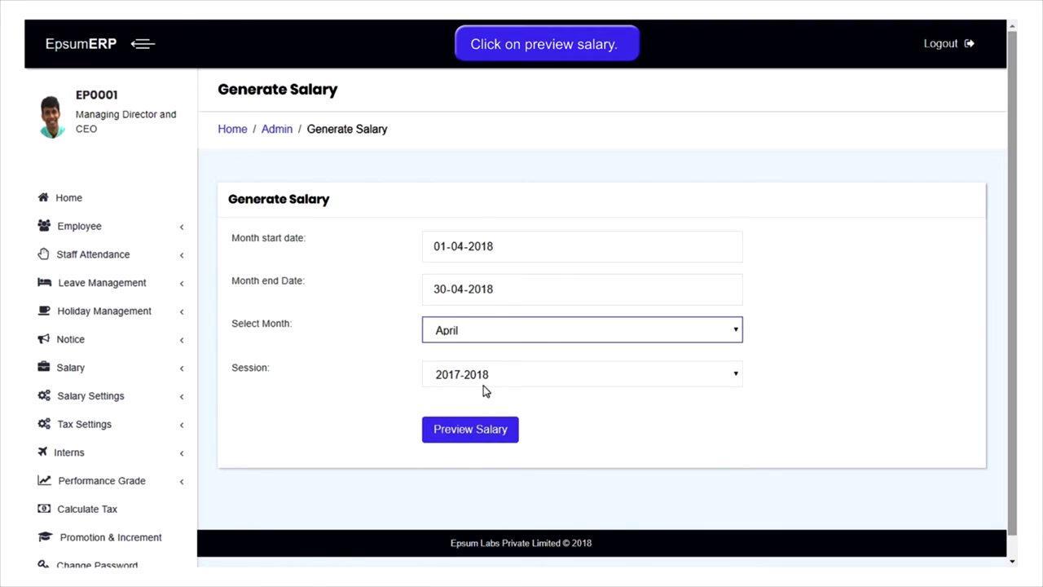
{"action": "left_click", "coordinate": [473, 429]}
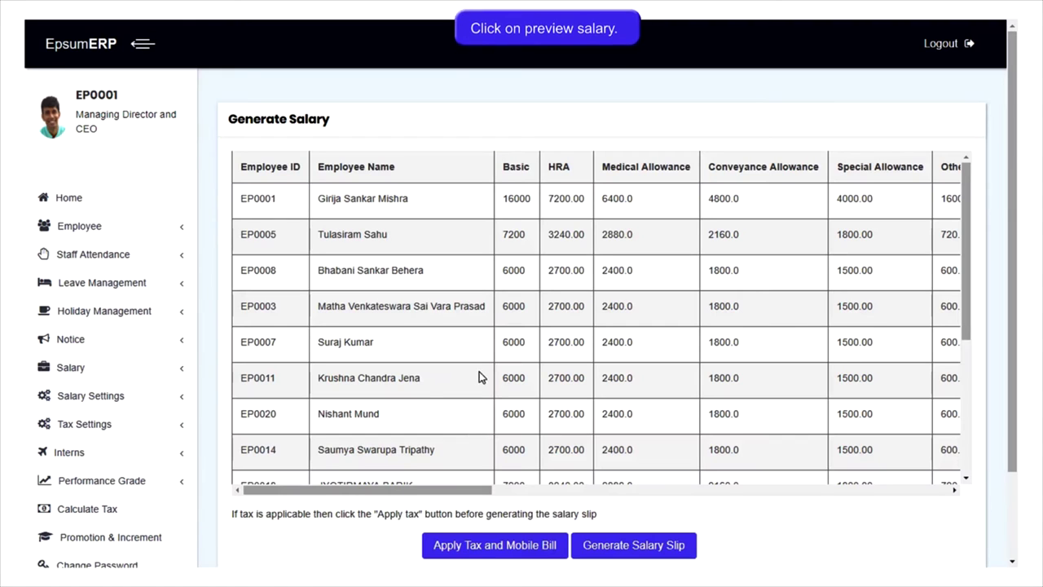
Step: Examine the salary preview across its allowance, deduction, tax and take-home columns, down to the last employee
{"action": "left_click_drag", "start_coordinate": [380, 496], "coordinate": [659, 500]}
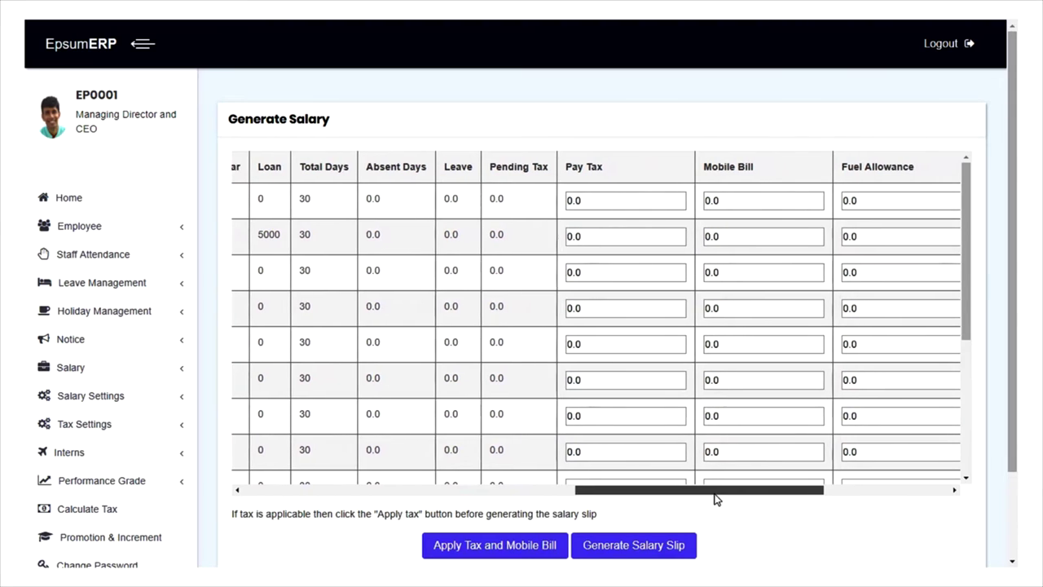
{"action": "left_click_drag", "start_coordinate": [734, 499], "coordinate": [843, 494]}
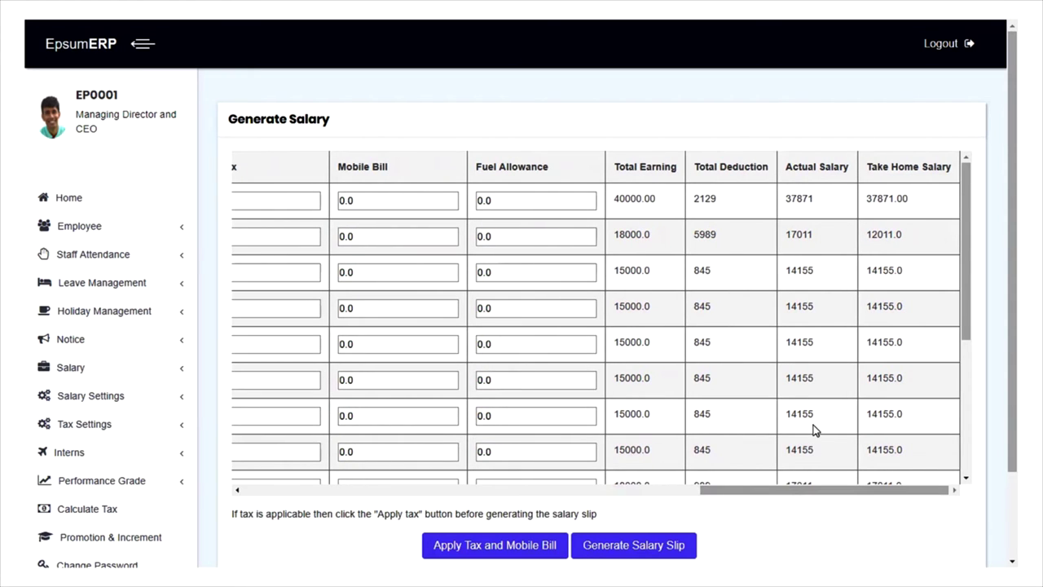
{"action": "scroll", "coordinate": [815, 429], "scroll_direction": "down", "scroll_amount": 5}
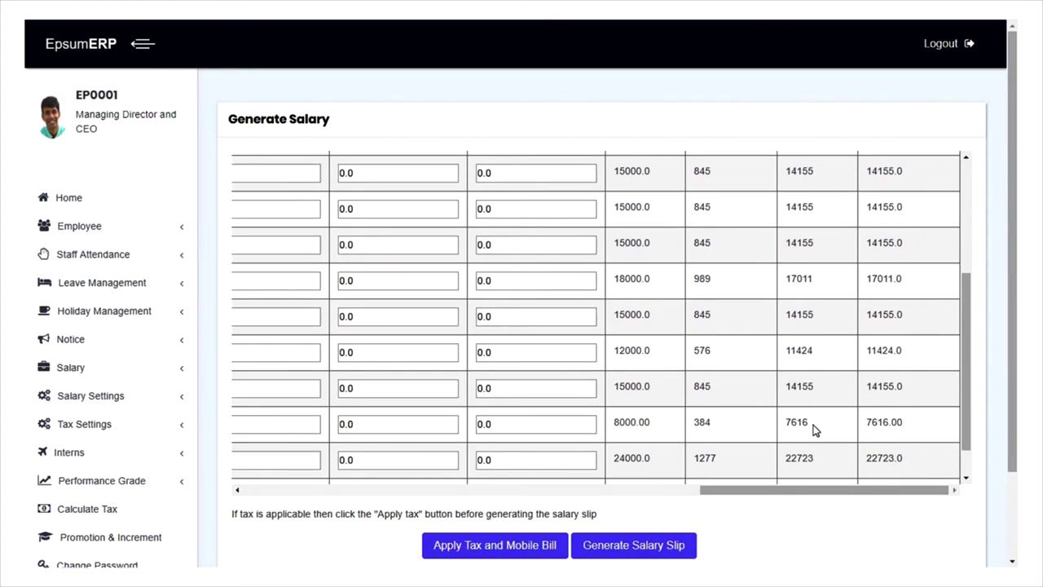
{"action": "scroll", "coordinate": [815, 430], "scroll_direction": "down", "scroll_amount": 1}
{"action": "scroll", "coordinate": [803, 509], "scroll_direction": "down", "scroll_amount": 2}
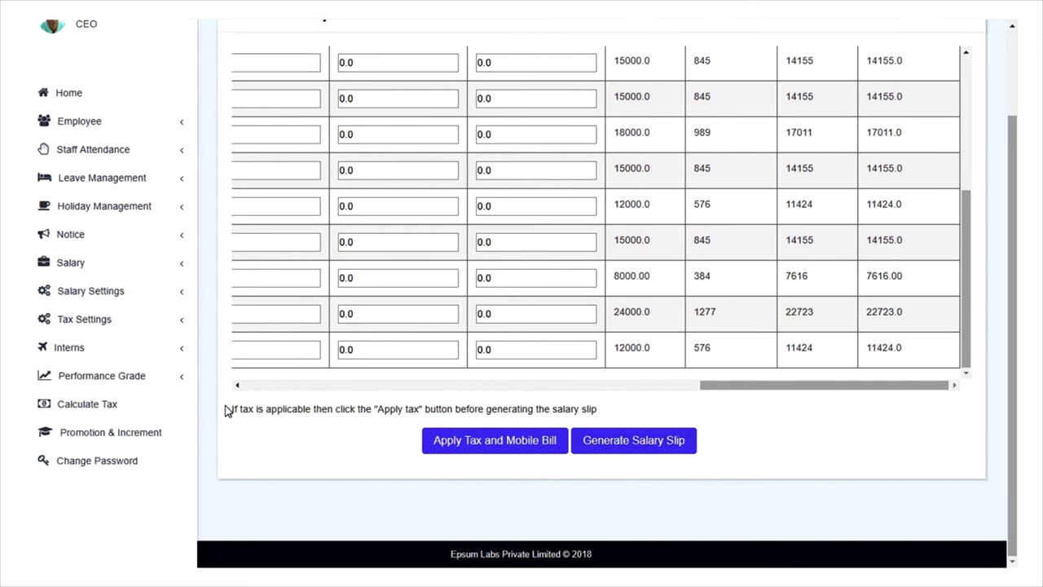
Step: Open the employee pay slip page and preview the March pay slip report for session 2017-2018
{"action": "left_click", "coordinate": [110, 298]}
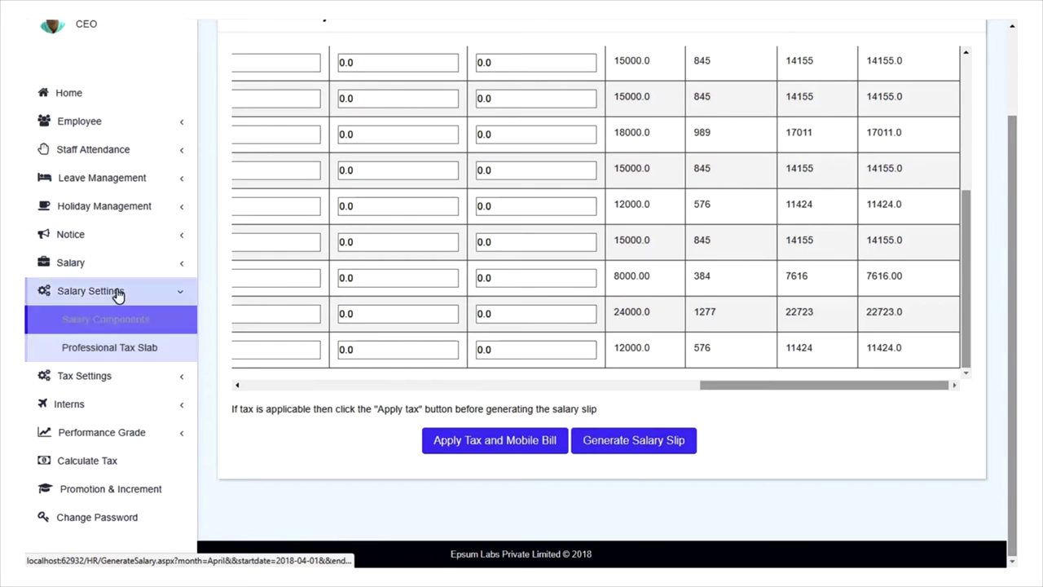
{"action": "left_click", "coordinate": [116, 292]}
{"action": "left_click", "coordinate": [117, 264]}
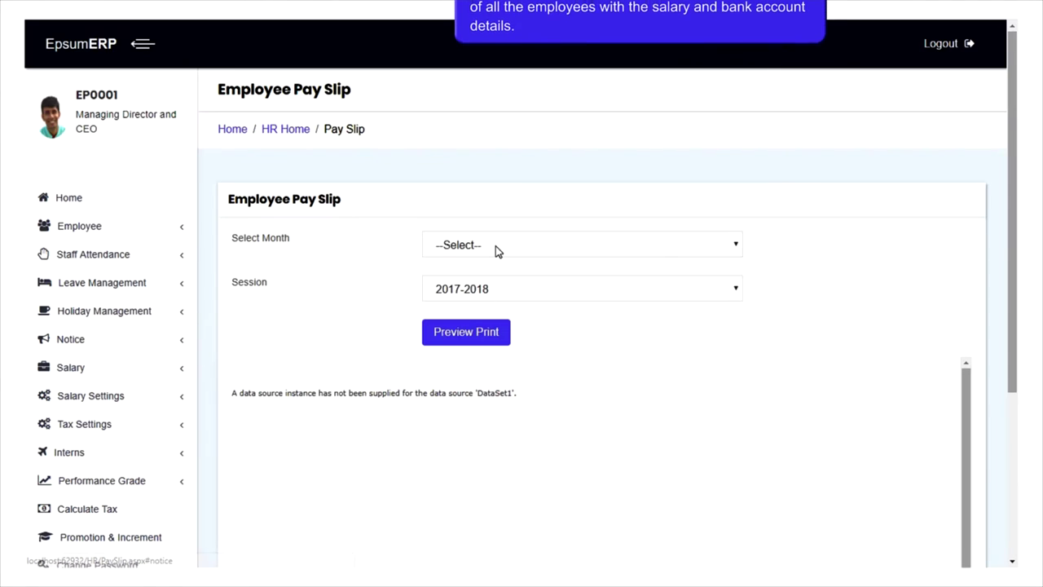
{"action": "left_click", "coordinate": [495, 246]}
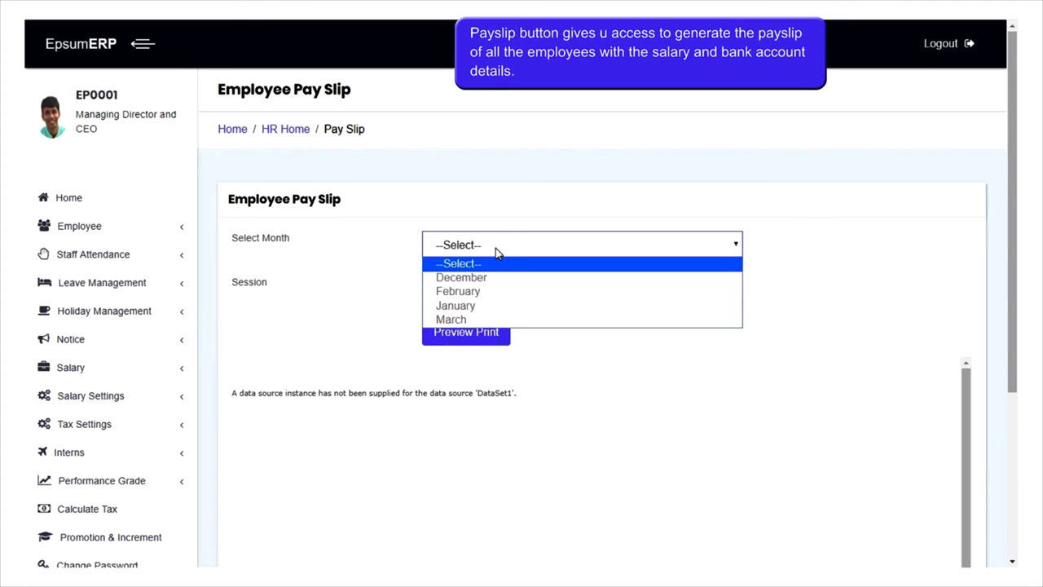
{"action": "left_click", "coordinate": [485, 320]}
{"action": "left_click", "coordinate": [465, 334]}
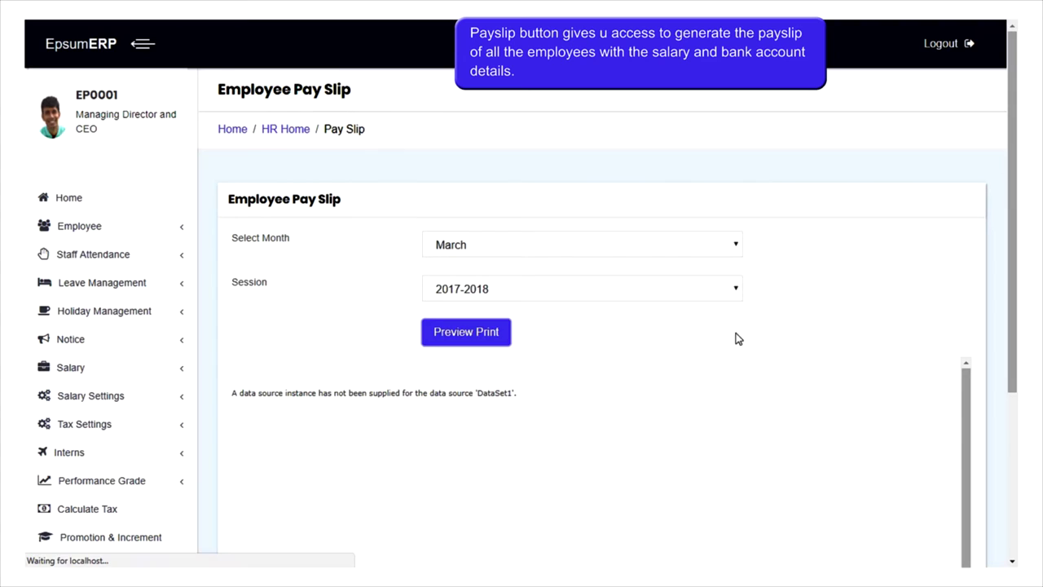
Step: Look through the pay slip report and export it as a PDF
{"action": "scroll", "coordinate": [1017, 399], "scroll_direction": "down", "scroll_amount": 3}
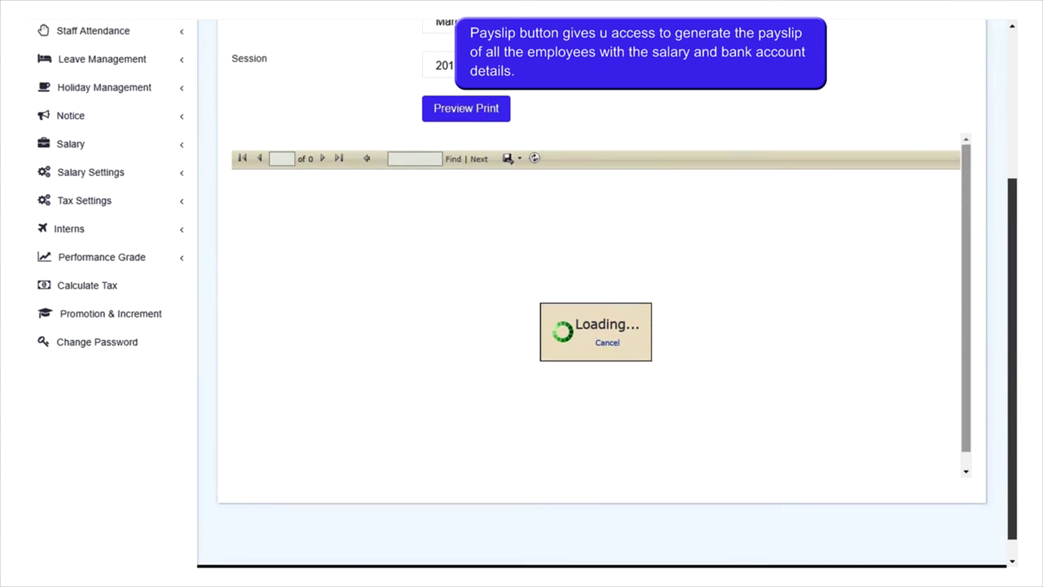
{"action": "scroll", "coordinate": [458, 303], "scroll_direction": "down", "scroll_amount": 3}
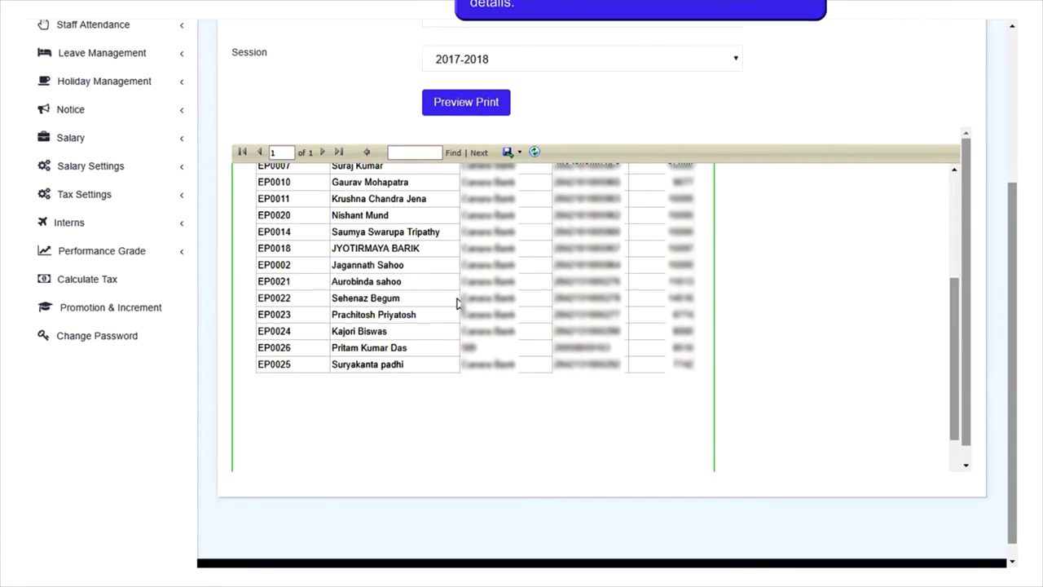
{"action": "scroll", "coordinate": [456, 303], "scroll_direction": "up", "scroll_amount": 3}
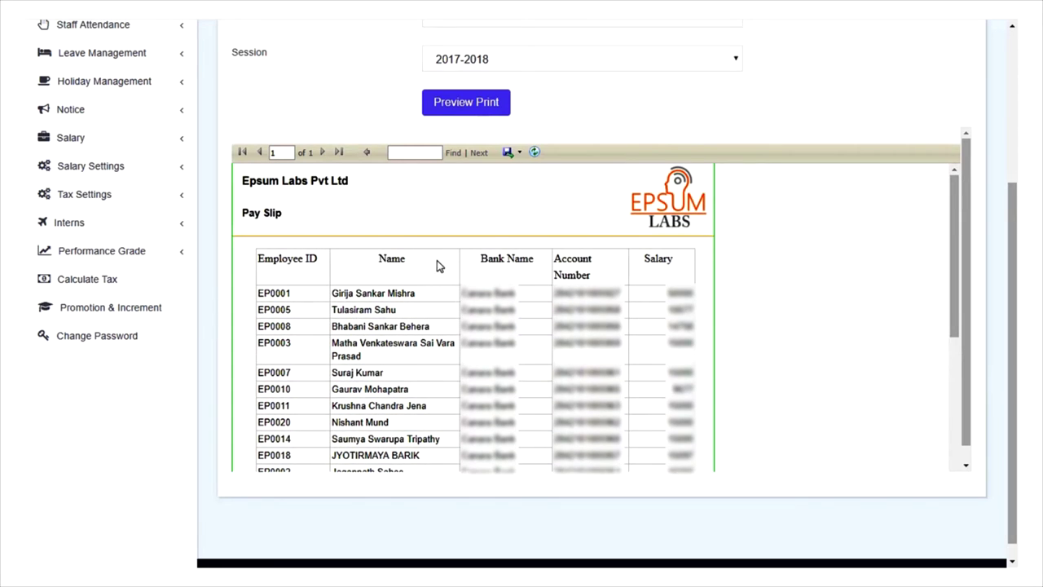
{"action": "left_click", "coordinate": [512, 152]}
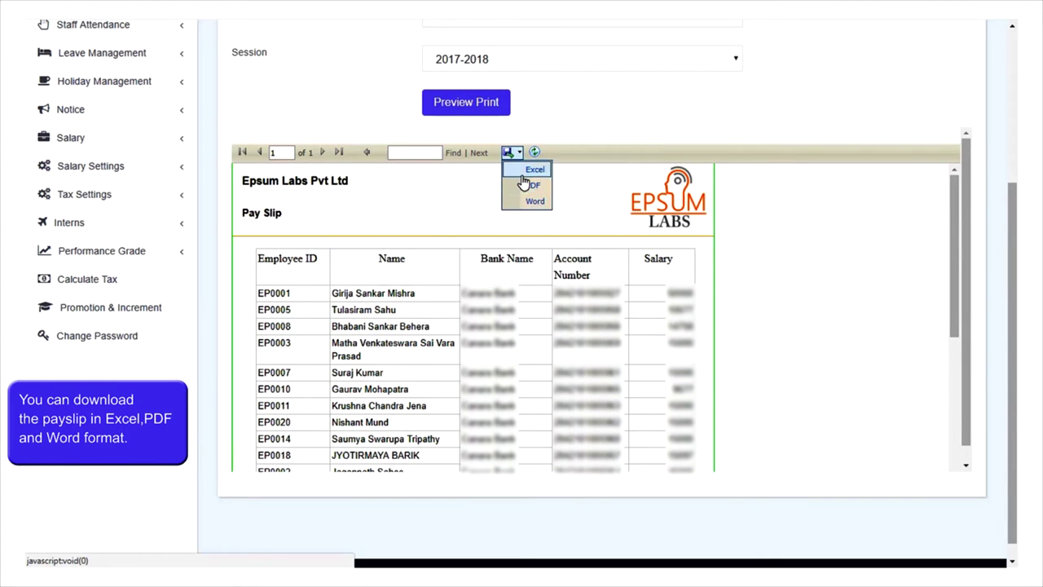
{"action": "left_click", "coordinate": [528, 185]}
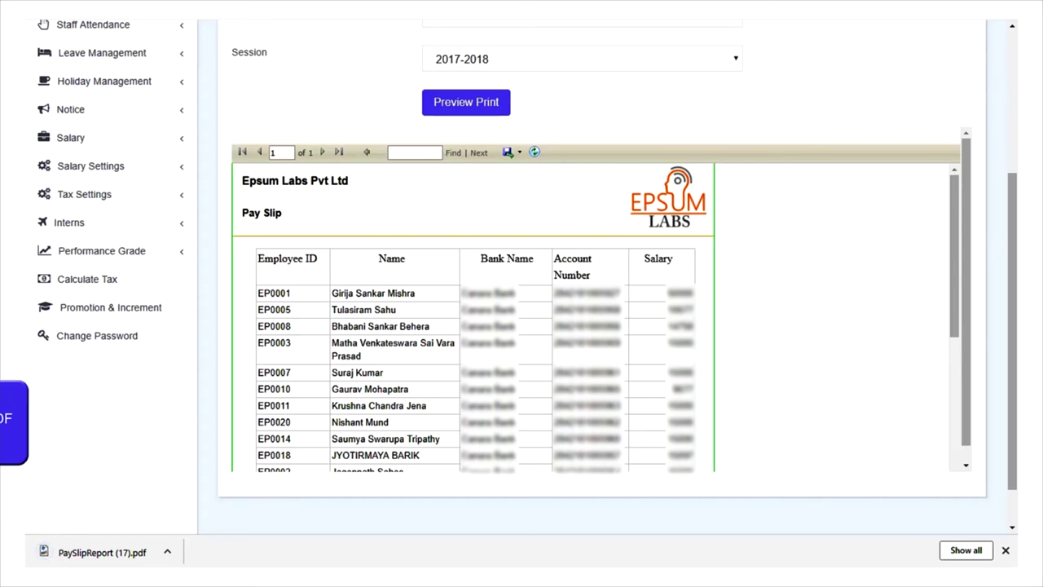
Step: Open the salary components page in the salary settings
{"action": "scroll", "coordinate": [783, 234], "scroll_direction": "up", "scroll_amount": 2}
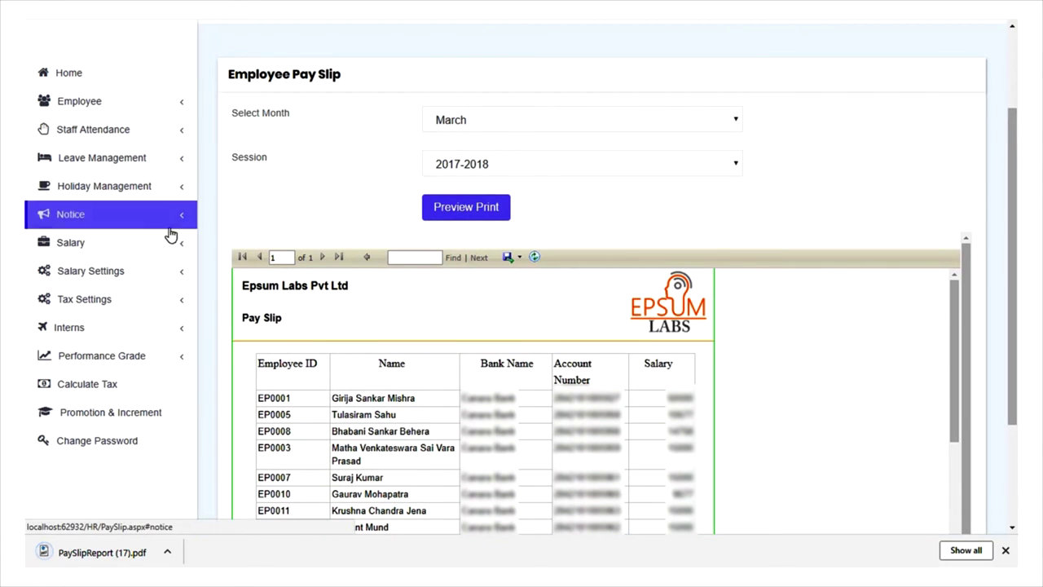
{"action": "left_click", "coordinate": [114, 277]}
{"action": "left_click", "coordinate": [112, 300]}
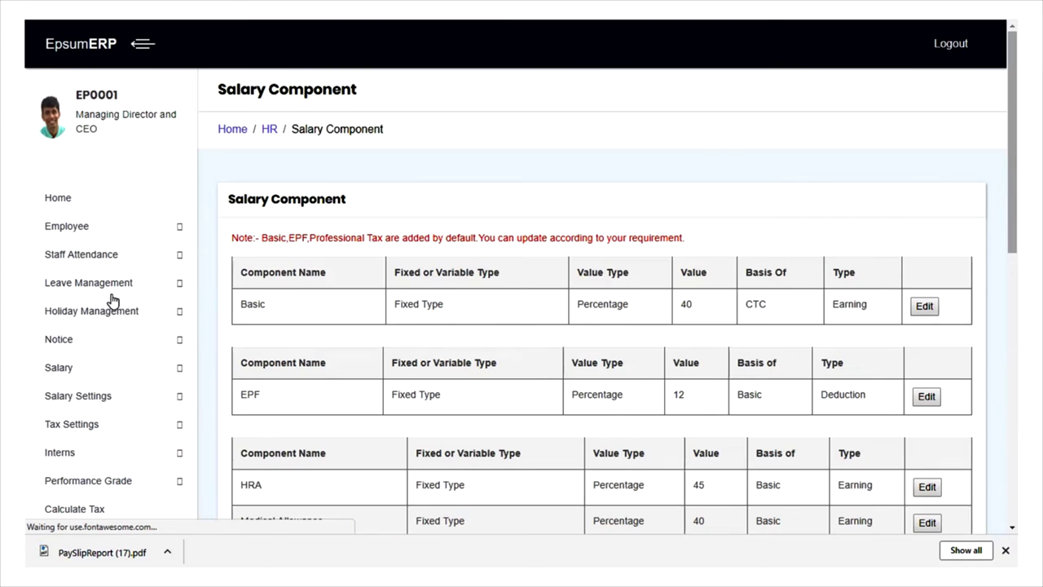
Step: Examine the existing salary components and the form fields for adding a new component
{"action": "scroll", "coordinate": [577, 330], "scroll_direction": "down", "scroll_amount": 1}
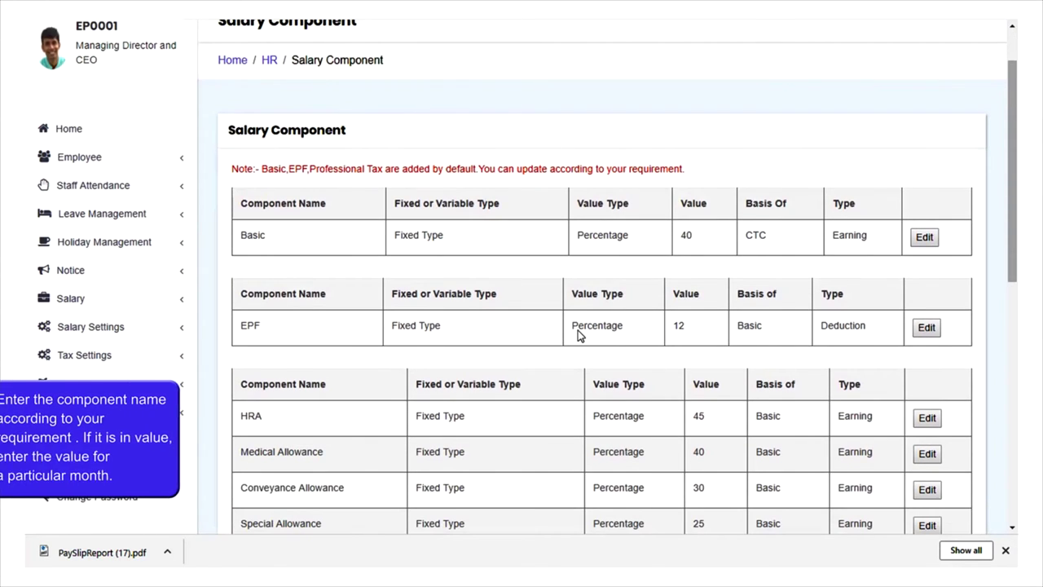
{"action": "scroll", "coordinate": [578, 330], "scroll_direction": "down", "scroll_amount": 1}
{"action": "scroll", "coordinate": [578, 330], "scroll_direction": "down", "scroll_amount": 1}
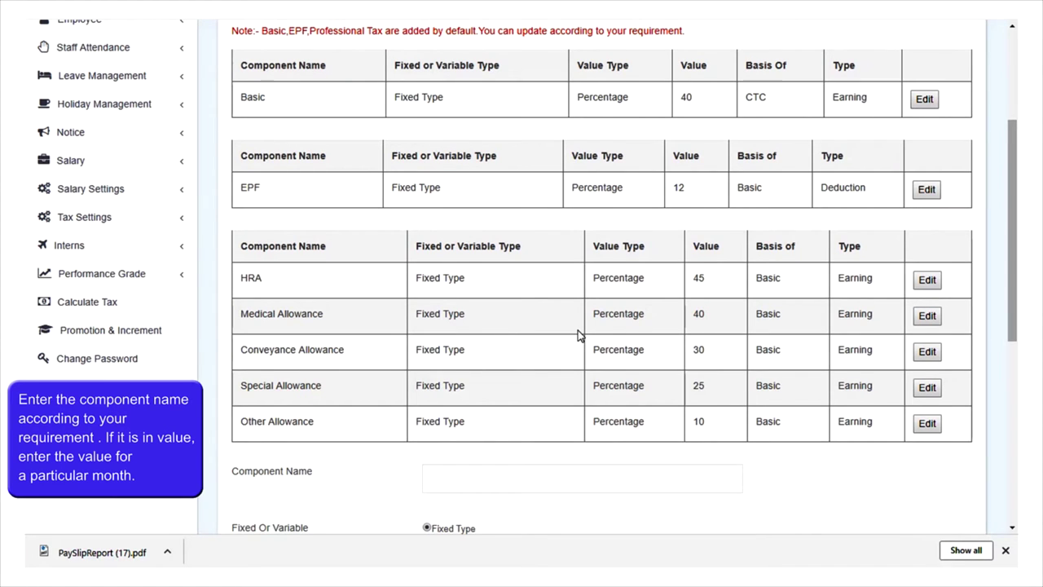
{"action": "scroll", "coordinate": [578, 332], "scroll_direction": "down", "scroll_amount": 4}
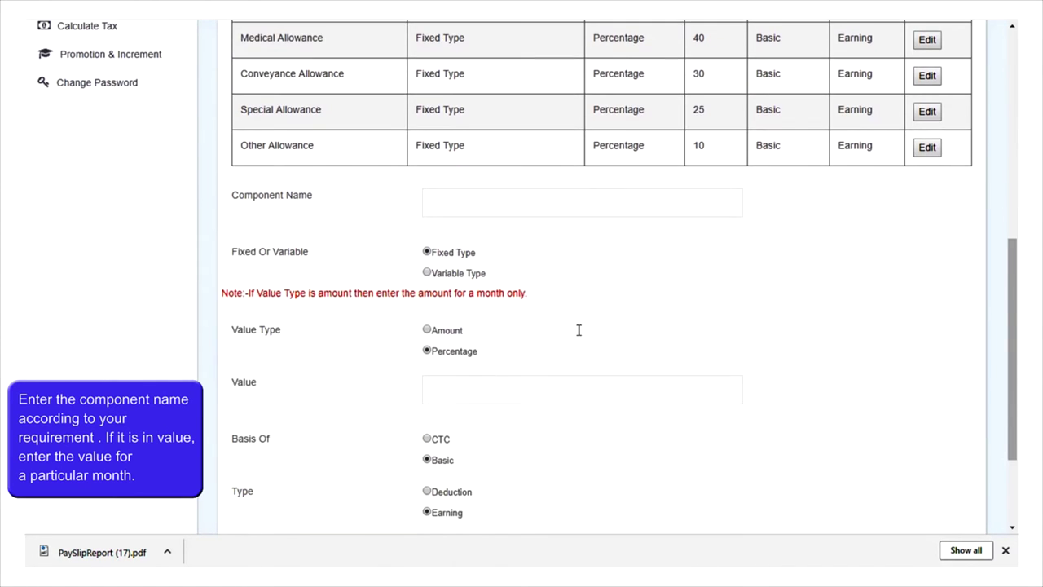
{"action": "scroll", "coordinate": [577, 330], "scroll_direction": "down", "scroll_amount": 2}
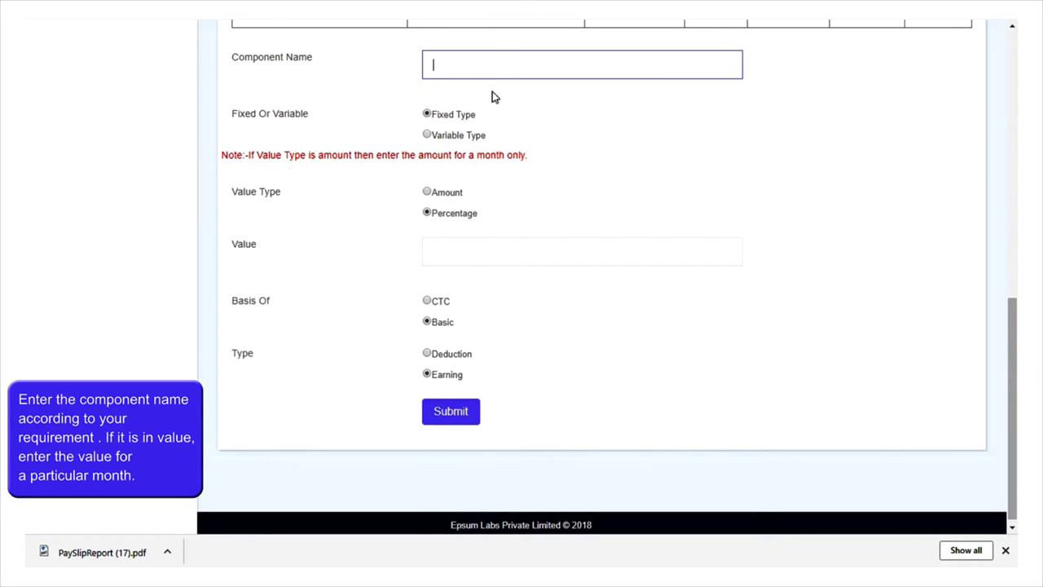
{"action": "left_click", "coordinate": [446, 248]}
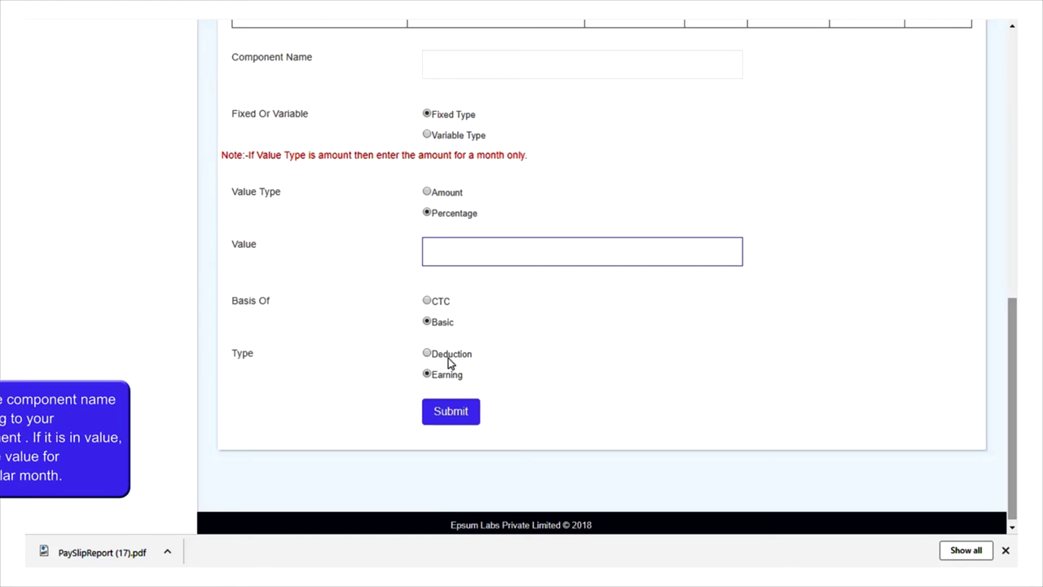
{"action": "scroll", "coordinate": [447, 361], "scroll_direction": "up", "scroll_amount": 2}
{"action": "scroll", "coordinate": [442, 359], "scroll_direction": "up", "scroll_amount": 5}
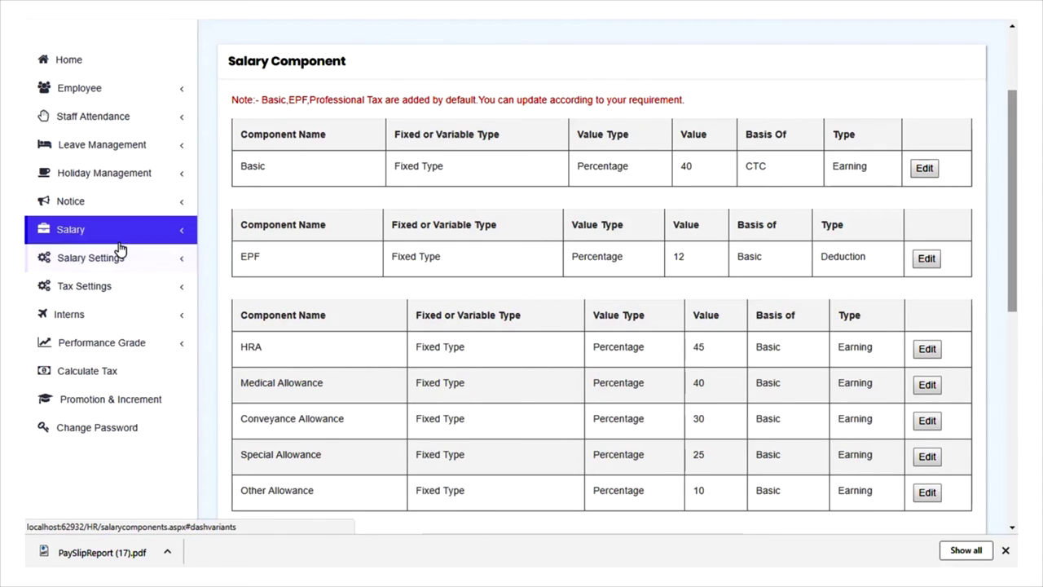
Step: Open the Professional Tax Slab page in the salary settings and look over its fields and existing slabs
{"action": "left_click", "coordinate": [115, 258]}
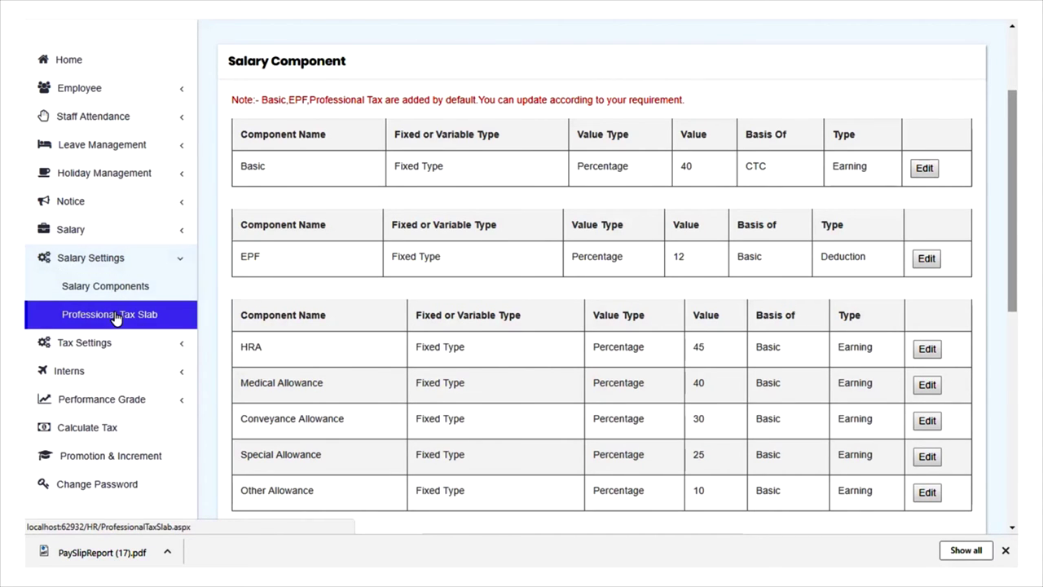
{"action": "left_click", "coordinate": [119, 314]}
{"action": "scroll", "coordinate": [554, 342], "scroll_direction": "down", "scroll_amount": 2}
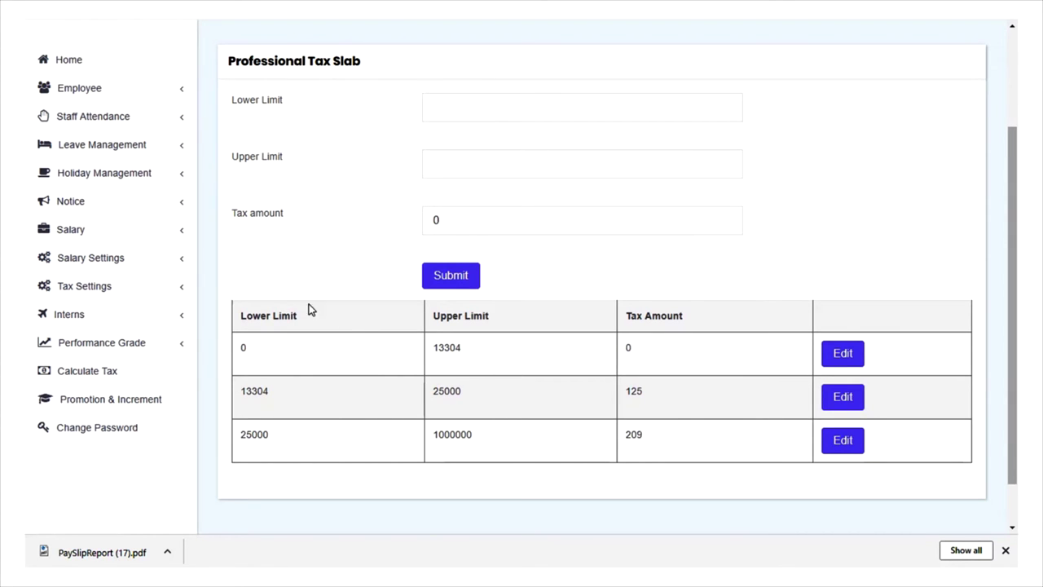
Step: Open the Tax Slabs page in the tax settings and look through the existing income slabs
{"action": "left_click", "coordinate": [99, 286]}
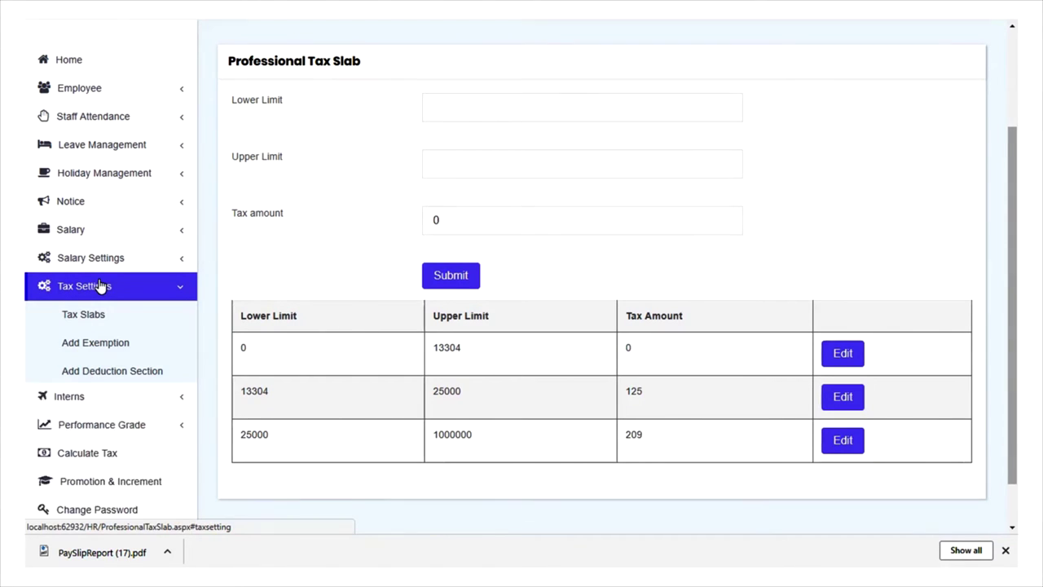
{"action": "scroll", "coordinate": [104, 302], "scroll_direction": "down", "scroll_amount": 1}
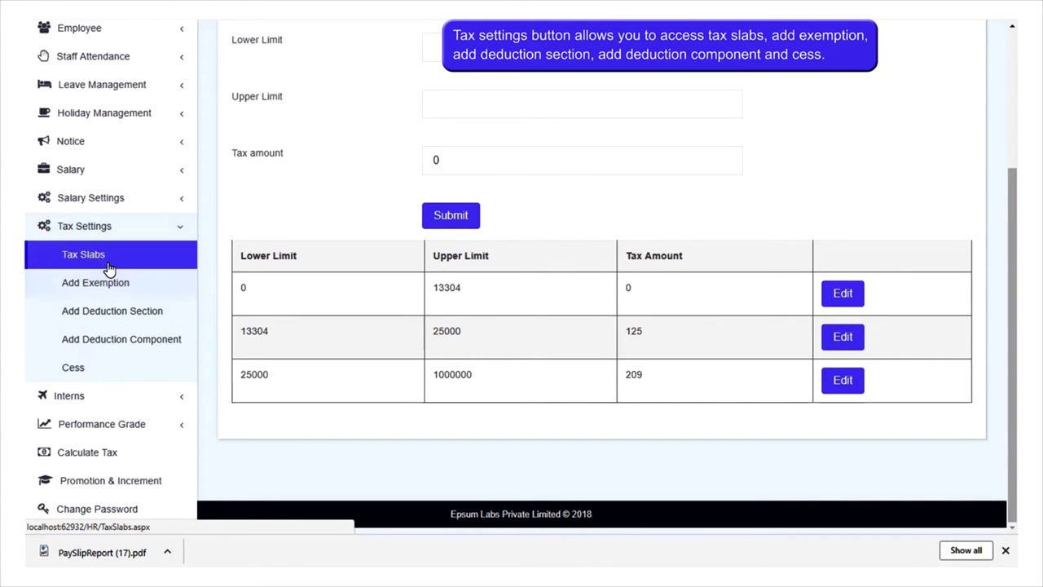
{"action": "left_click", "coordinate": [108, 265]}
{"action": "scroll", "coordinate": [293, 338], "scroll_direction": "down", "scroll_amount": 3}
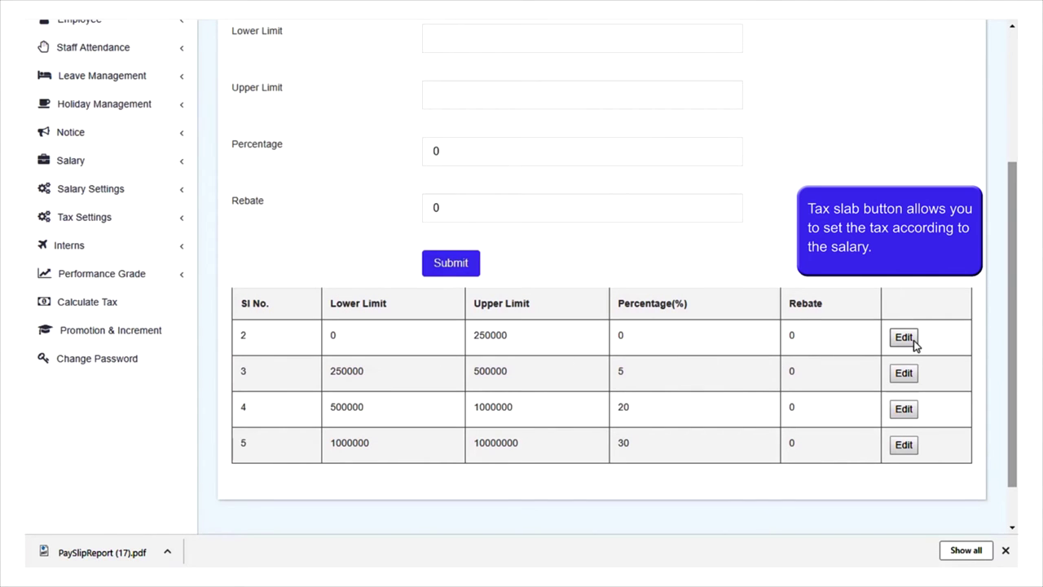
Step: Open the 0 to 250000 tax slab for editing, look across its fields and leave edit mode
{"action": "left_click", "coordinate": [890, 344]}
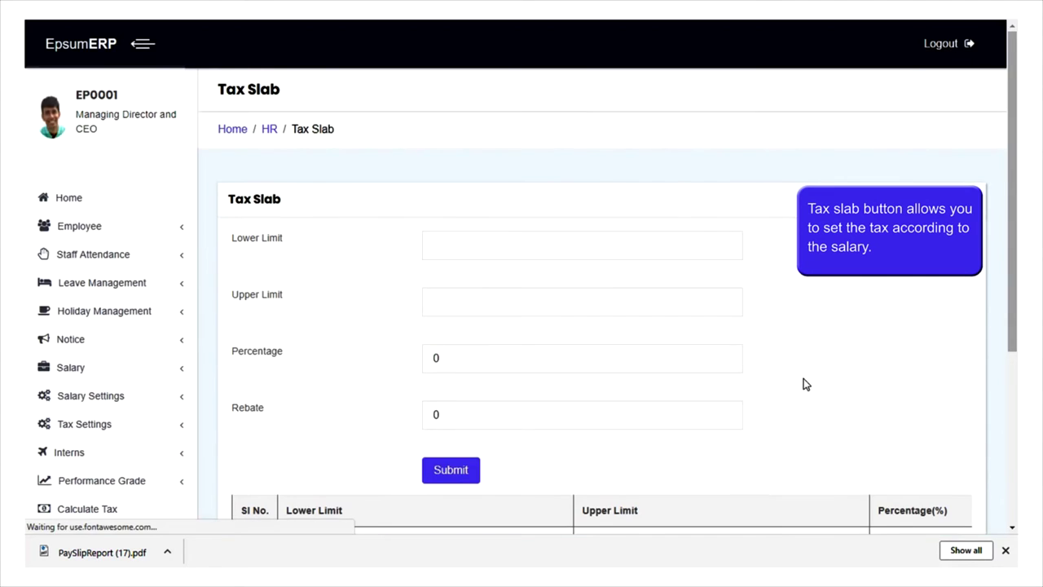
{"action": "scroll", "coordinate": [801, 379], "scroll_direction": "down", "scroll_amount": 3}
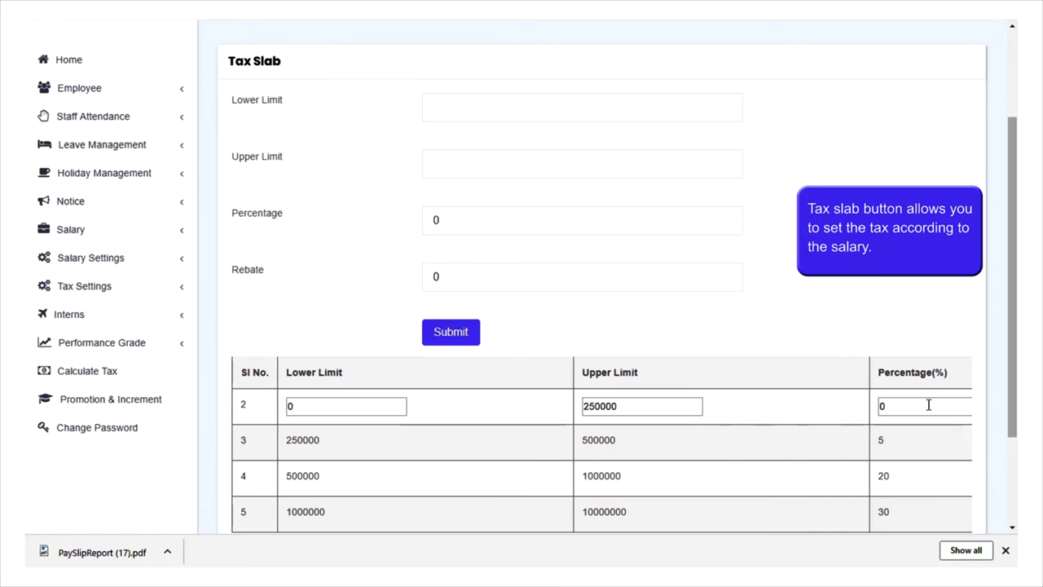
{"action": "scroll", "coordinate": [928, 405], "scroll_direction": "down", "scroll_amount": 3}
{"action": "left_click_drag", "start_coordinate": [610, 432], "coordinate": [959, 428]}
{"action": "left_click", "coordinate": [940, 287]}
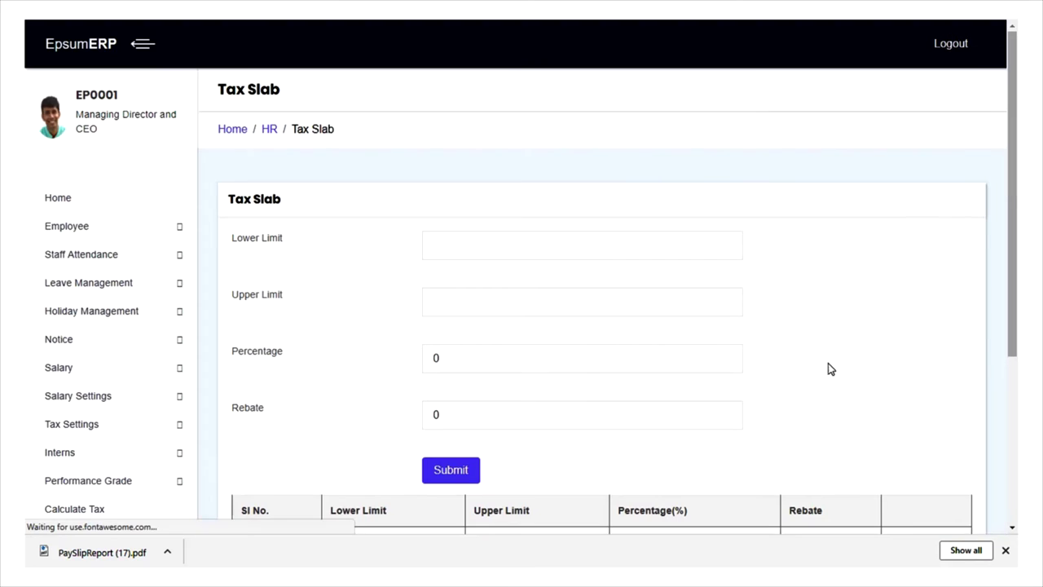
Step: Open the Add Exemption page in the tax settings to view the exemption components
{"action": "scroll", "coordinate": [85, 341], "scroll_direction": "down", "scroll_amount": 1}
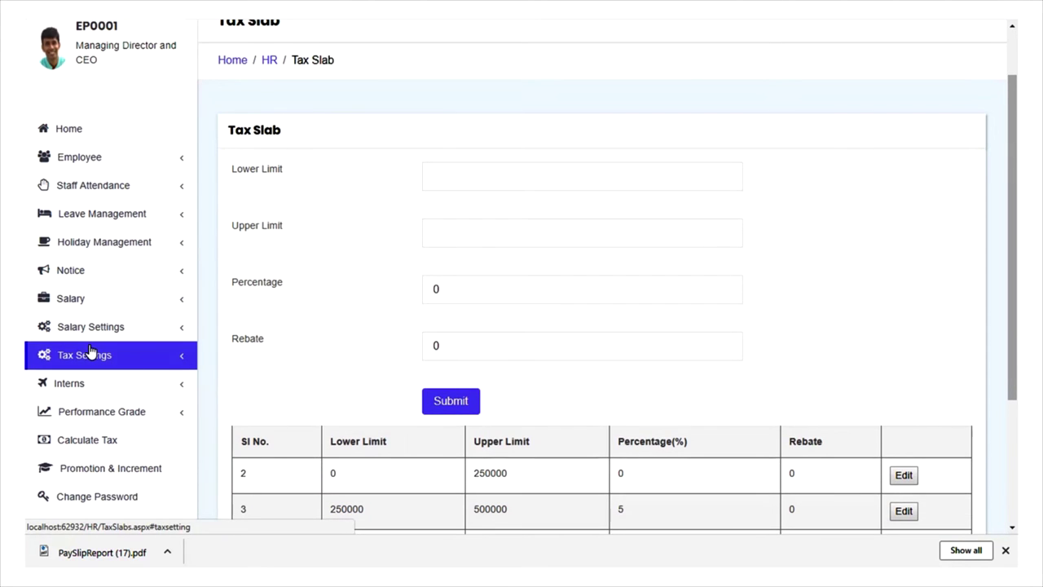
{"action": "left_click", "coordinate": [90, 351]}
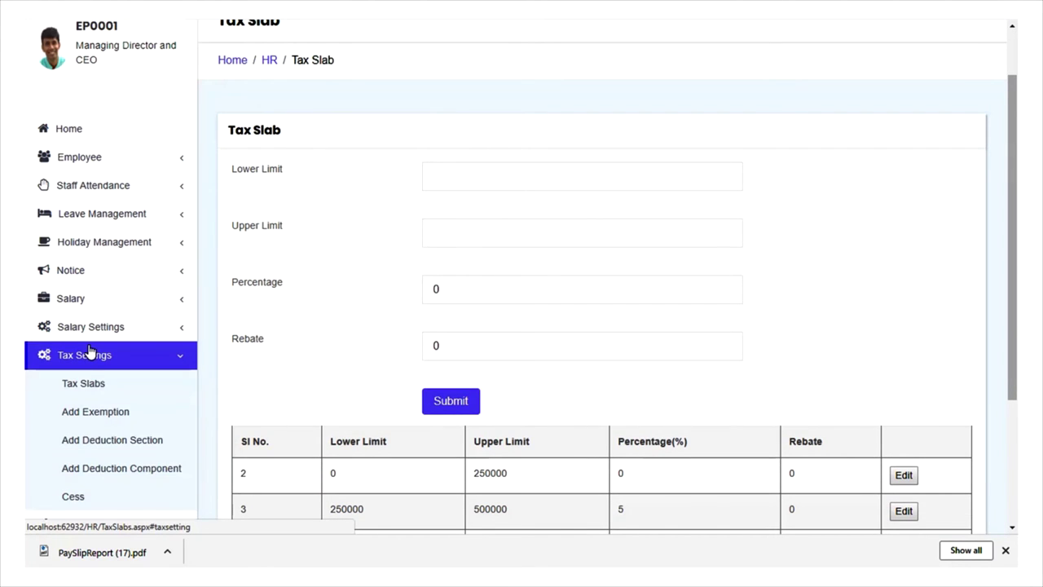
{"action": "left_click", "coordinate": [105, 411]}
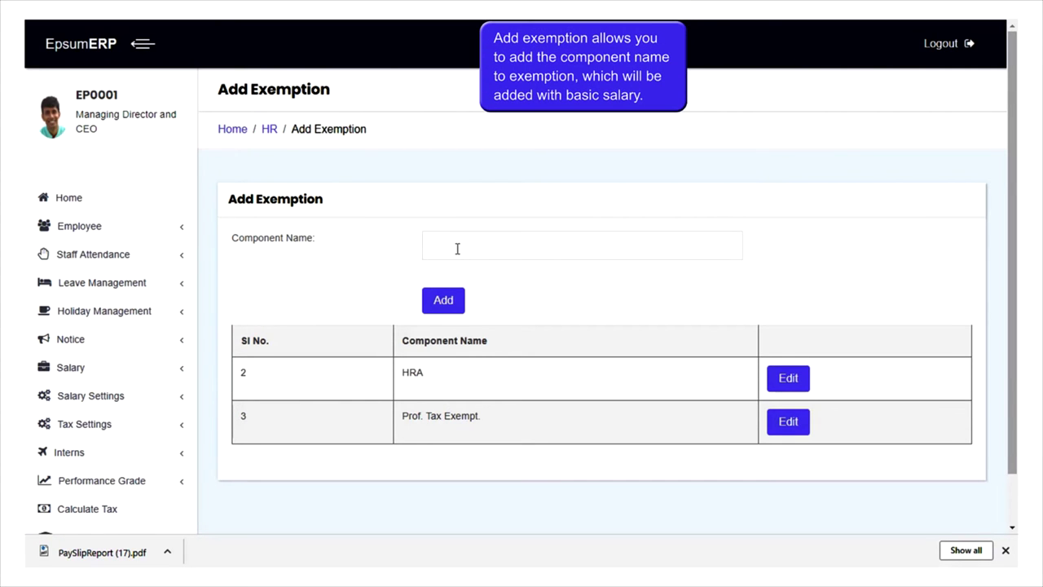
Step: Open the Add Deduction Section page in the tax settings and look at the section name and limit fields
{"action": "scroll", "coordinate": [442, 305], "scroll_direction": "down", "scroll_amount": 1}
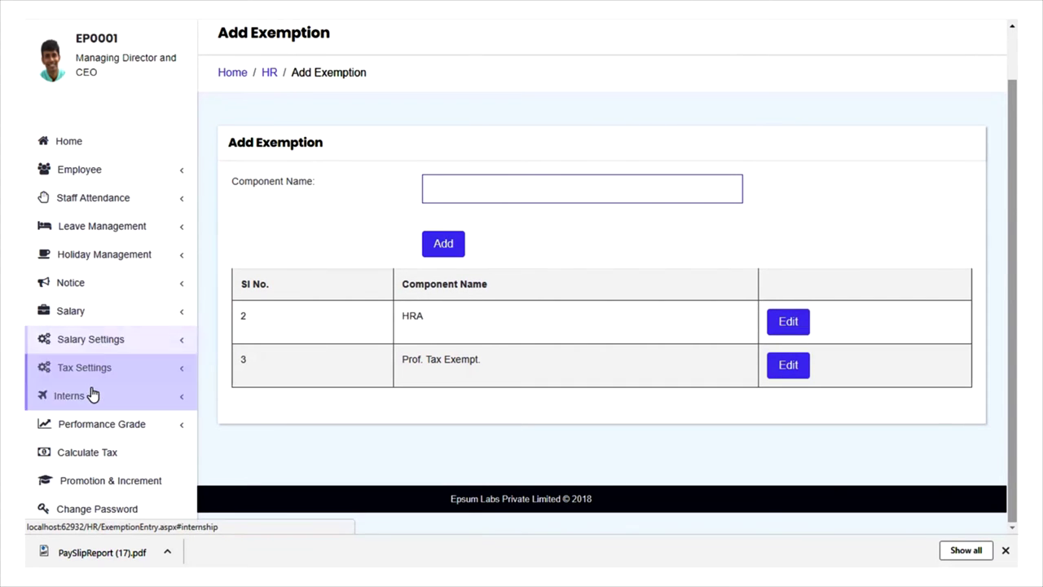
{"action": "left_click", "coordinate": [65, 369]}
{"action": "scroll", "coordinate": [93, 375], "scroll_direction": "down", "scroll_amount": 2}
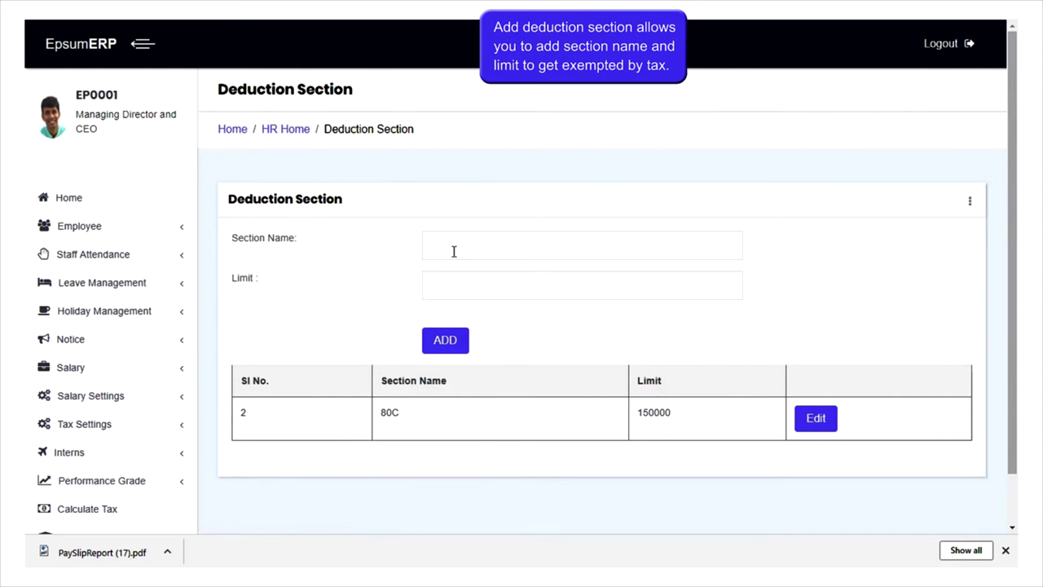
{"action": "left_click", "coordinate": [456, 285]}
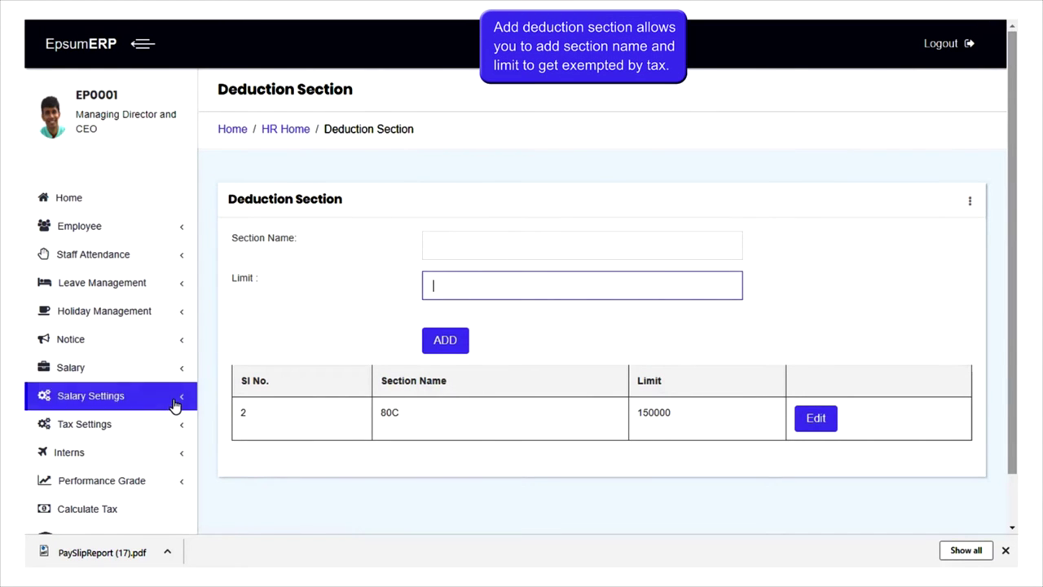
Step: Open the Add Deduction Component page, choose section 80C and go to the component name field
{"action": "scroll", "coordinate": [147, 399], "scroll_direction": "down", "scroll_amount": 1}
{"action": "left_click", "coordinate": [122, 368]}
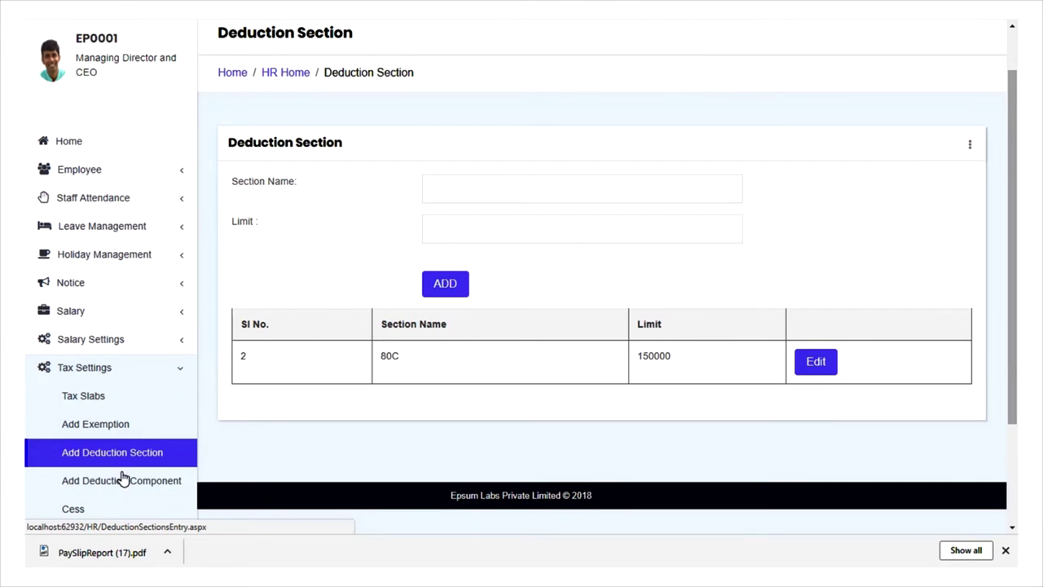
{"action": "left_click", "coordinate": [145, 479]}
{"action": "left_click", "coordinate": [510, 247]}
{"action": "left_click", "coordinate": [501, 281]}
{"action": "left_click", "coordinate": [489, 306]}
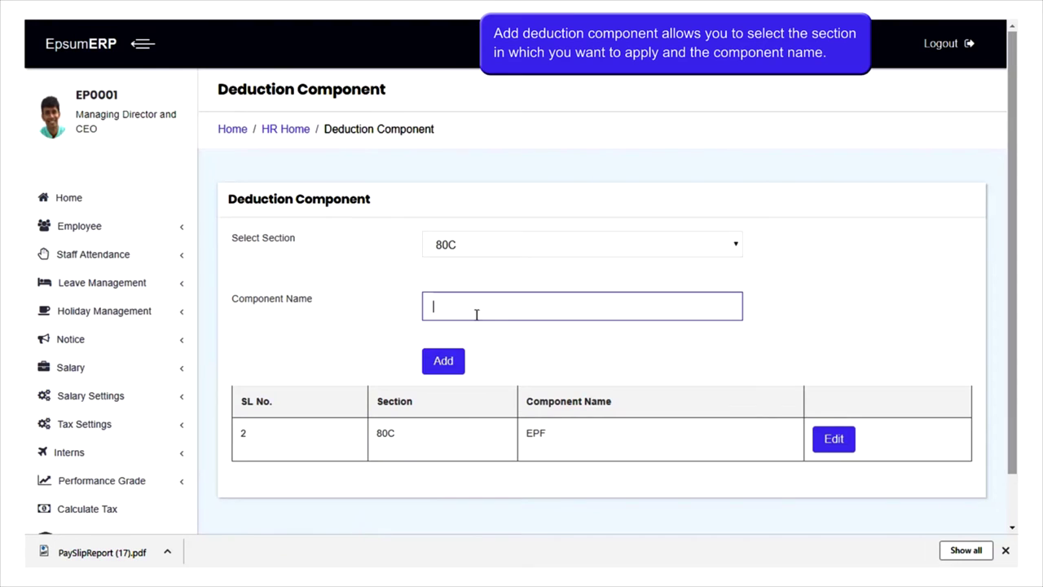
Step: Open the Cess page in the tax settings and look at the cess name and percentage fields
{"action": "scroll", "coordinate": [491, 351], "scroll_direction": "down", "scroll_amount": 2}
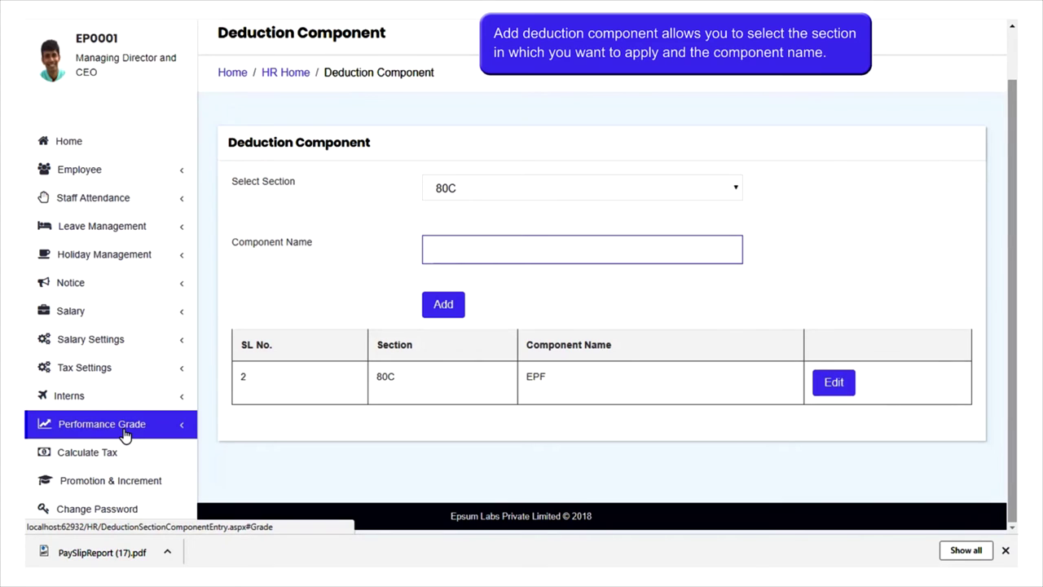
{"action": "left_click", "coordinate": [121, 374]}
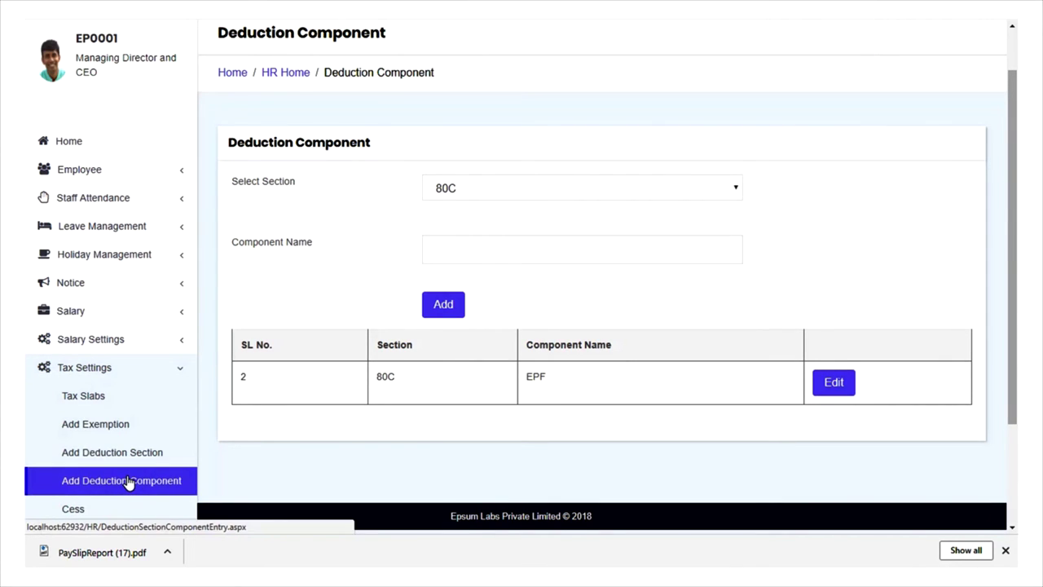
{"action": "left_click", "coordinate": [117, 508]}
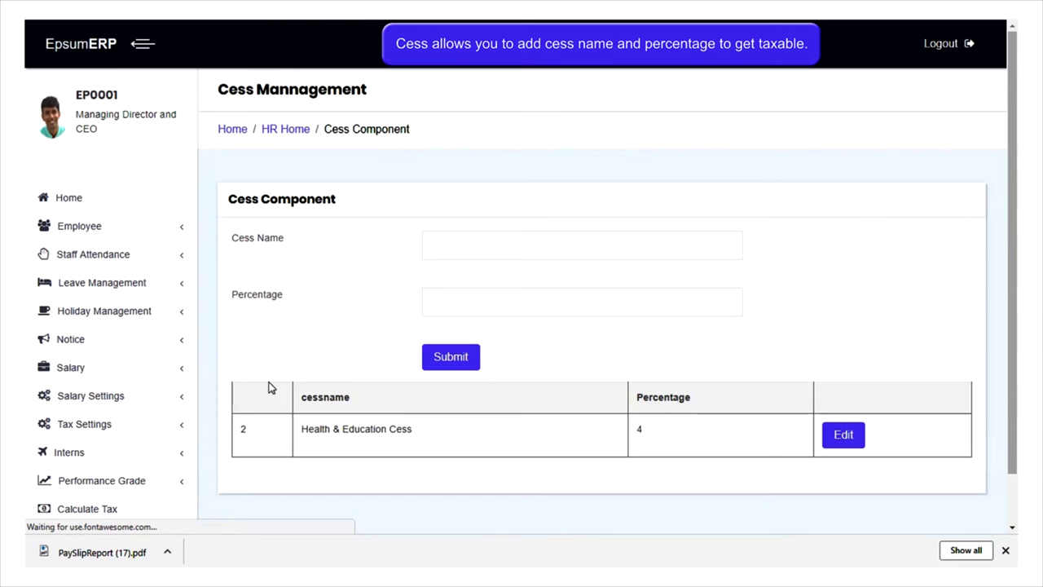
{"action": "left_click", "coordinate": [470, 259]}
{"action": "left_click", "coordinate": [487, 299]}
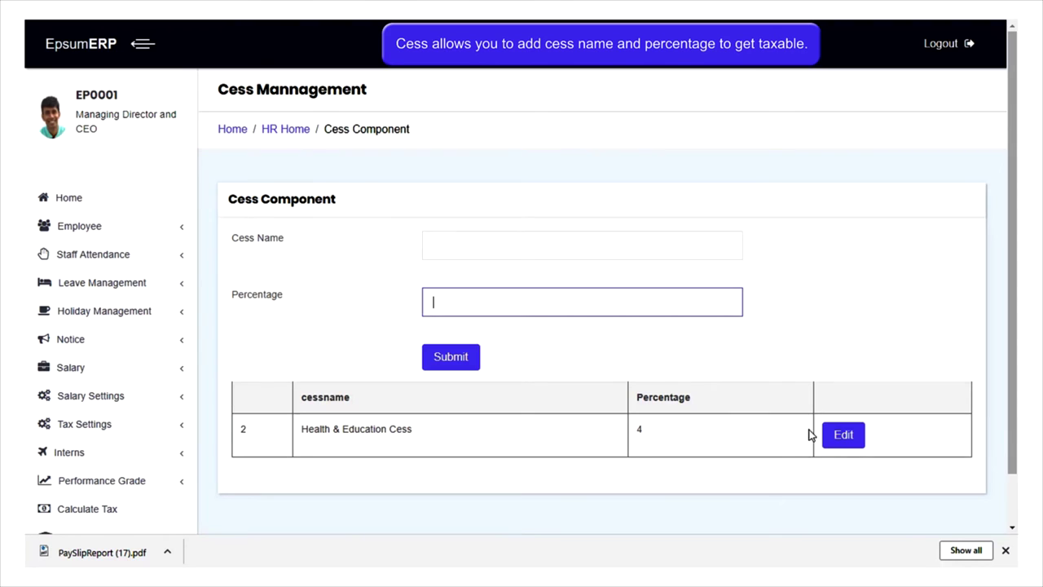
Step: Open the tax calculation page, select the first listed employee and look through the annual salary data for session 2017-2018
{"action": "scroll", "coordinate": [489, 433], "scroll_direction": "down", "scroll_amount": 1}
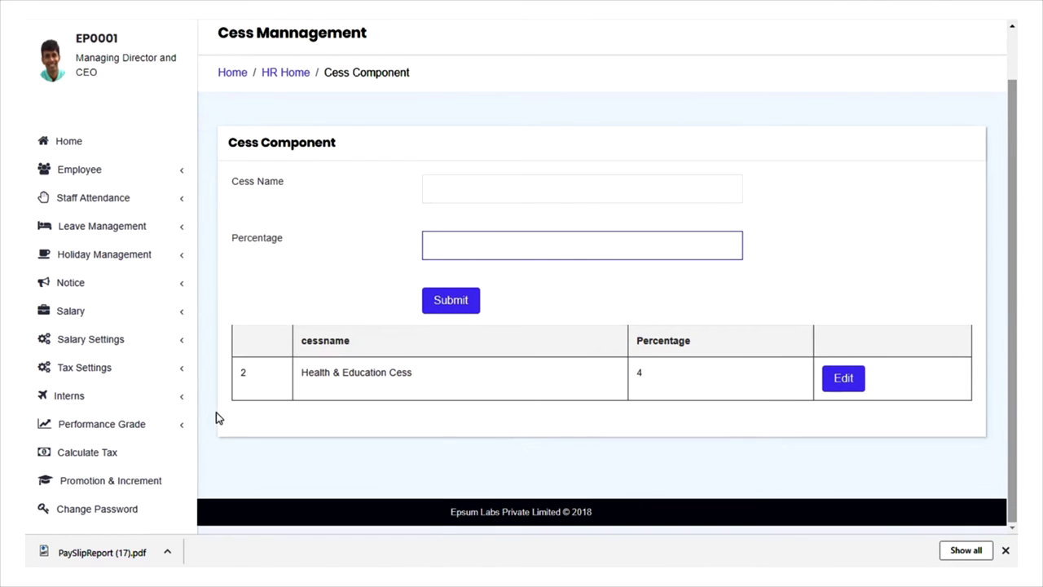
{"action": "left_click", "coordinate": [112, 457]}
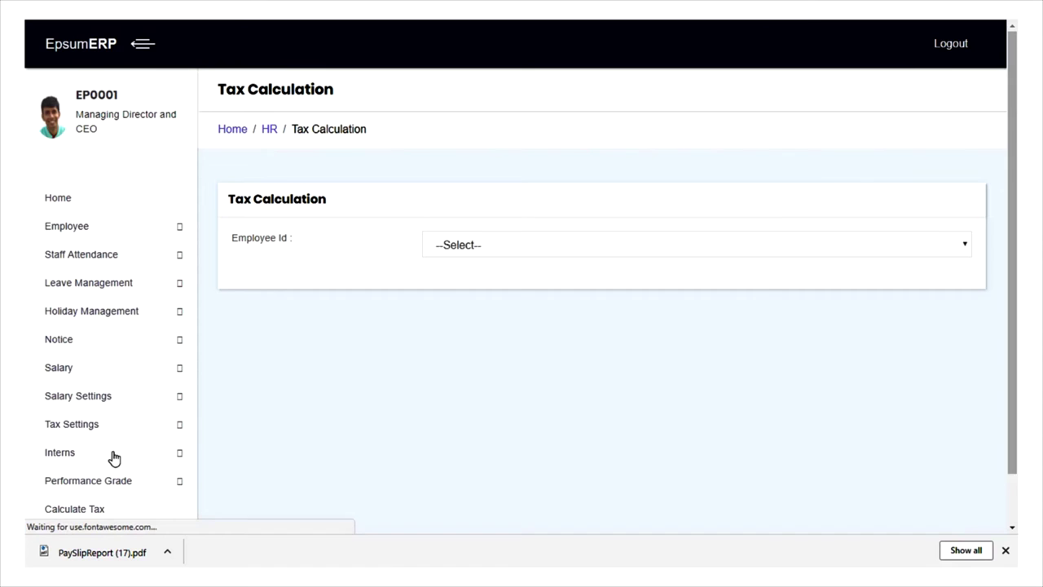
{"action": "left_click", "coordinate": [459, 243]}
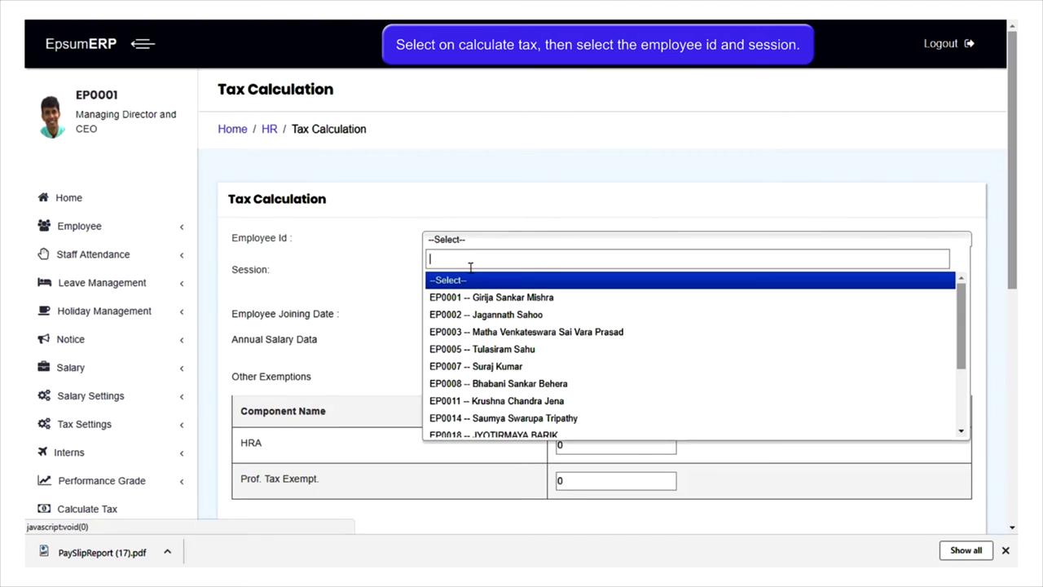
{"action": "left_click", "coordinate": [479, 297]}
{"action": "scroll", "coordinate": [497, 310], "scroll_direction": "down", "scroll_amount": 1}
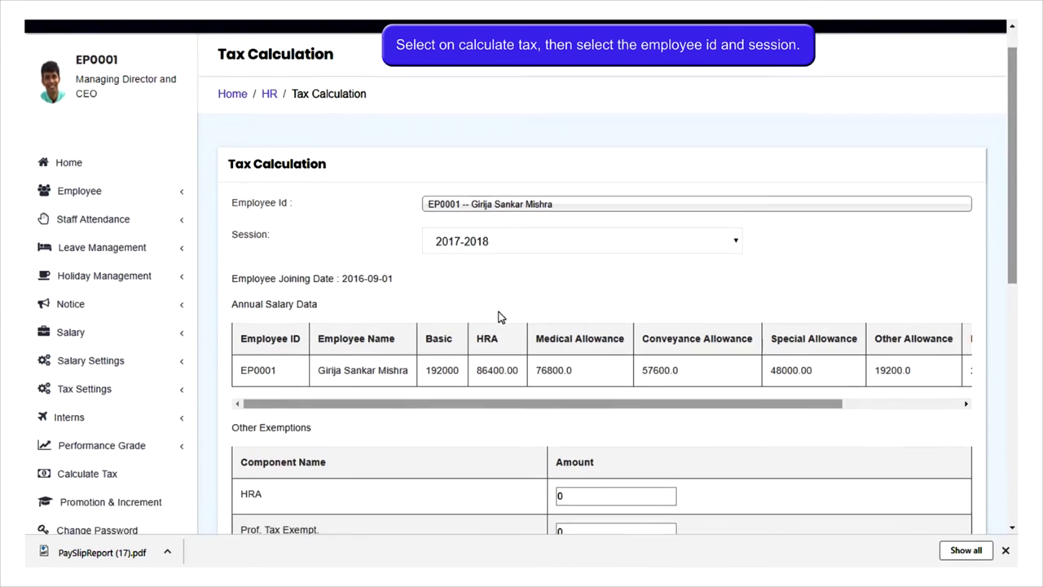
{"action": "scroll", "coordinate": [499, 314], "scroll_direction": "down", "scroll_amount": 2}
{"action": "left_click_drag", "start_coordinate": [500, 305], "coordinate": [645, 318]}
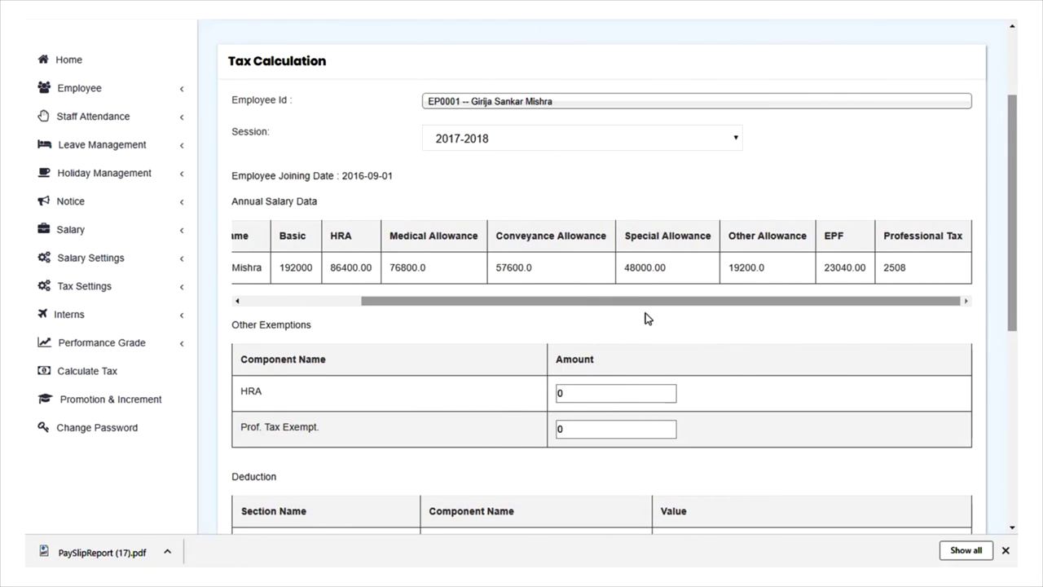
Step: Calculate the employee's tax with the exemption amounts and EPF deduction at 0, and look over the resulting tax breakdown
{"action": "scroll", "coordinate": [645, 318], "scroll_direction": "down", "scroll_amount": 3}
{"action": "left_click", "coordinate": [602, 253]}
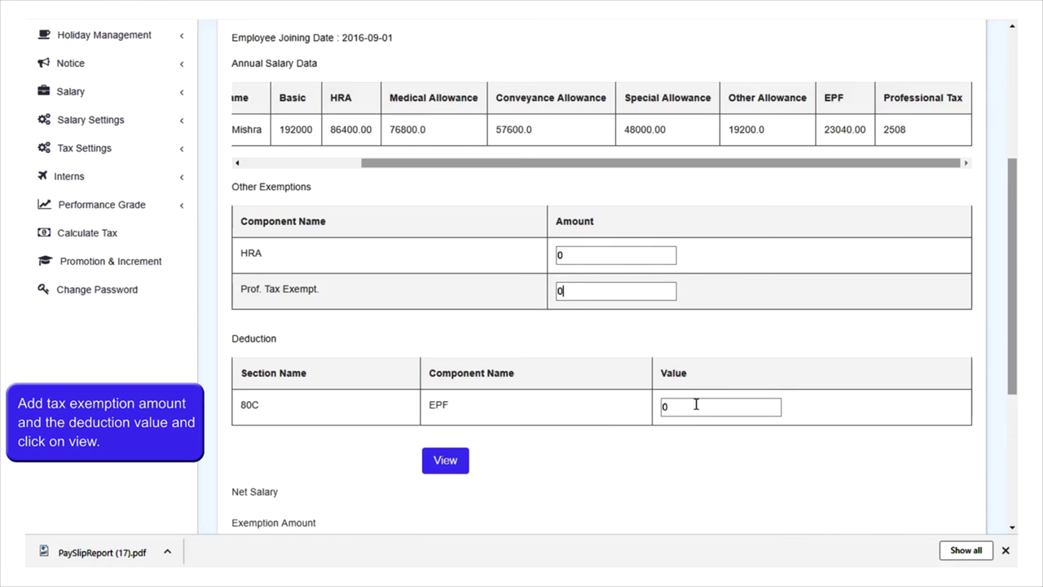
{"action": "scroll", "coordinate": [533, 380], "scroll_direction": "down", "scroll_amount": 6}
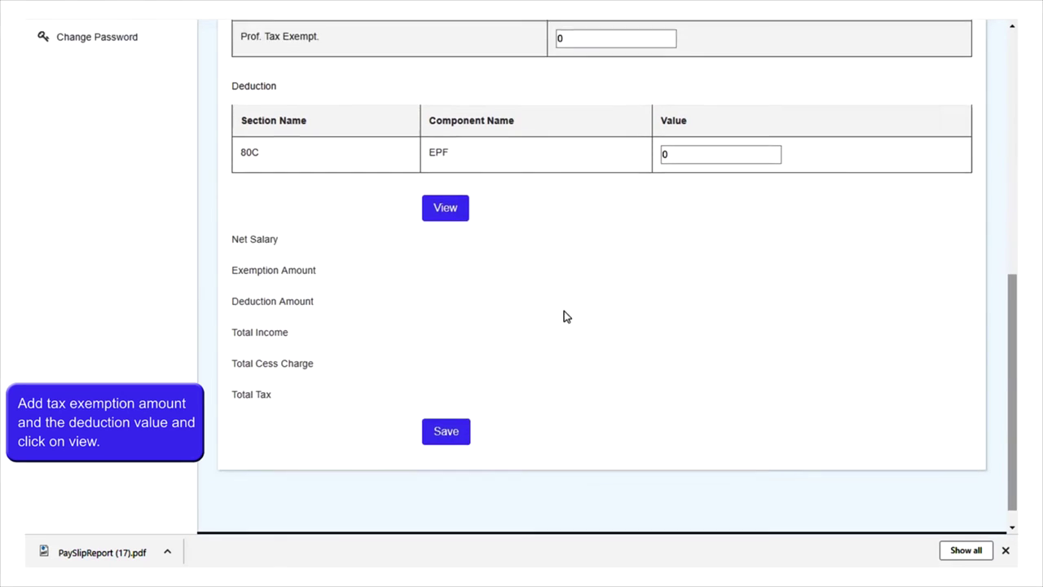
{"action": "left_click", "coordinate": [445, 193]}
{"action": "scroll", "coordinate": [528, 309], "scroll_direction": "down", "scroll_amount": 5}
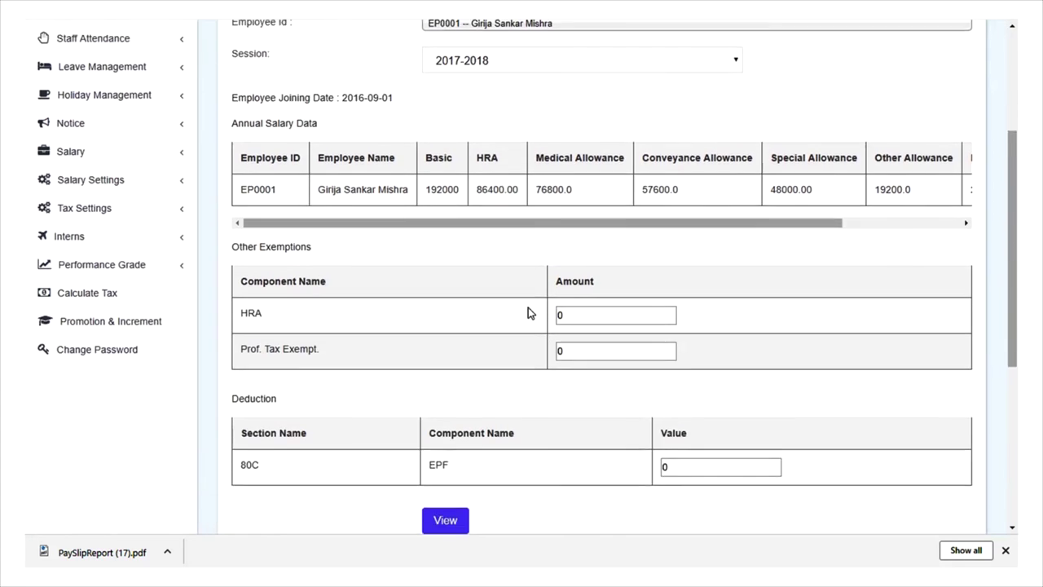
{"action": "scroll", "coordinate": [526, 309], "scroll_direction": "down", "scroll_amount": 3}
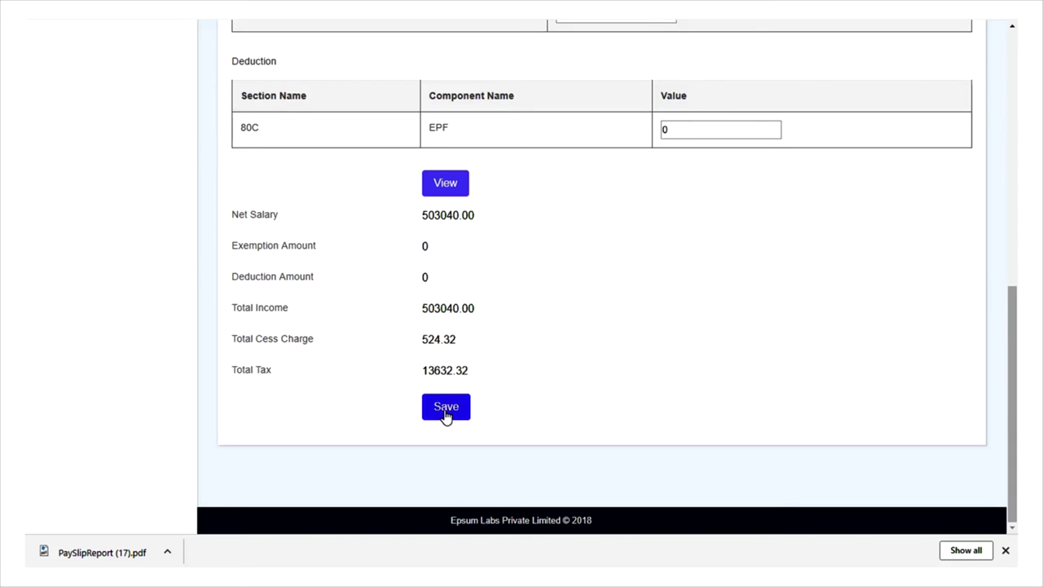
Step: Open the Promotion & Increment page, choose the Software department and session 2017-2018, and dismiss the message
{"action": "scroll", "coordinate": [310, 349], "scroll_direction": "up", "scroll_amount": 2}
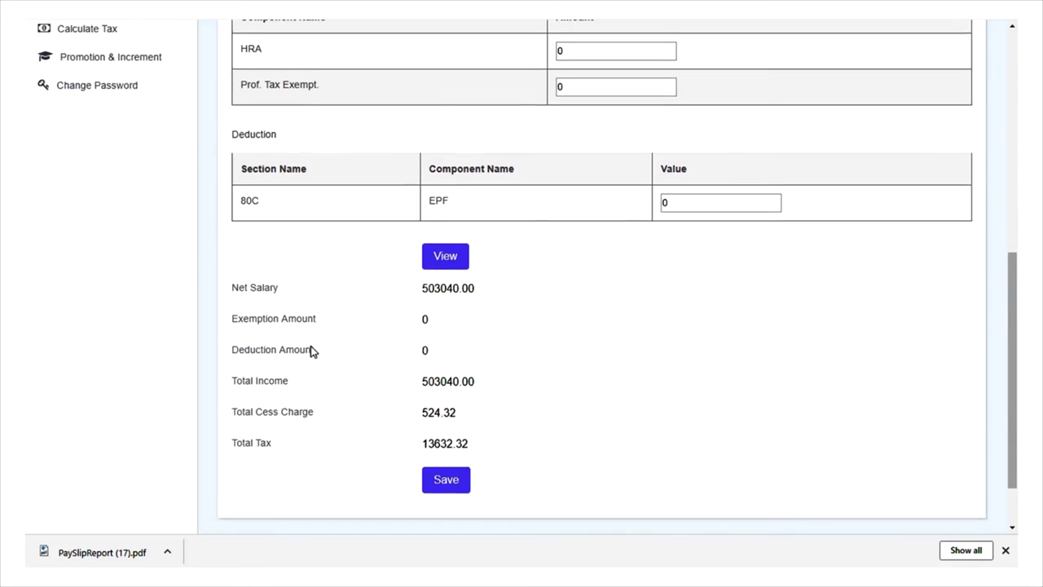
{"action": "scroll", "coordinate": [311, 348], "scroll_direction": "up", "scroll_amount": 5}
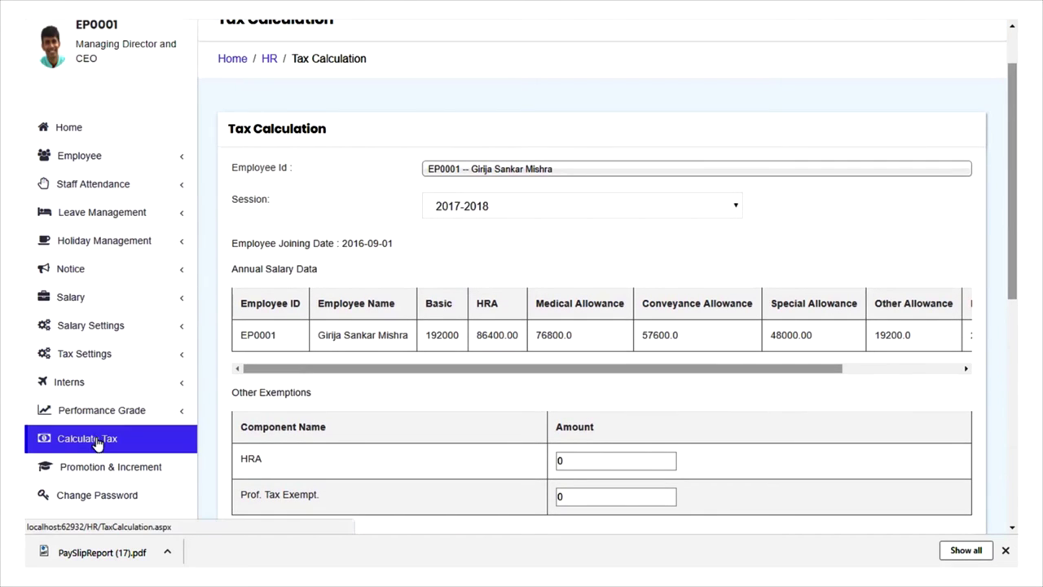
{"action": "left_click", "coordinate": [96, 467]}
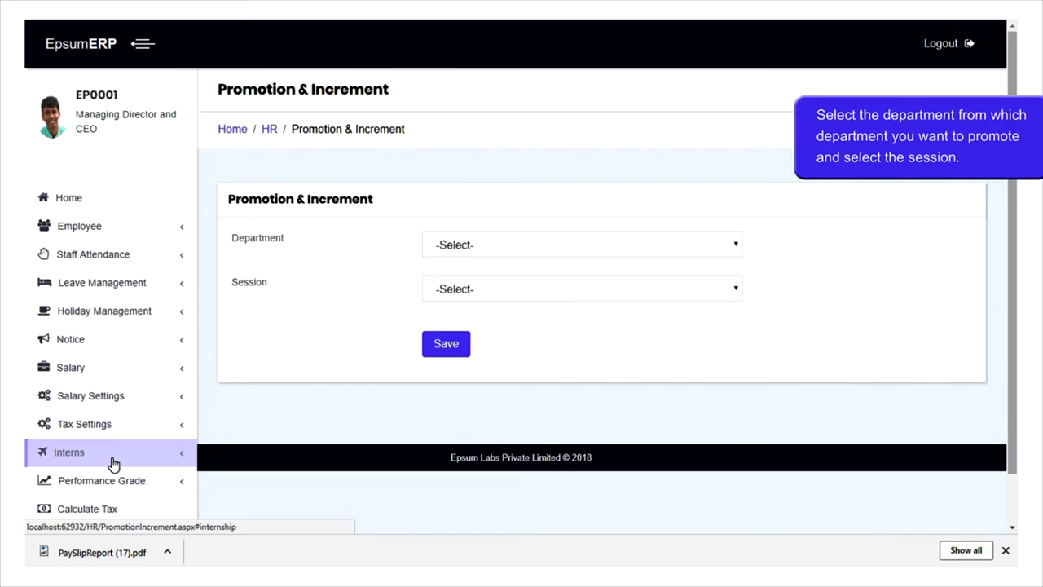
{"action": "left_click", "coordinate": [490, 250]}
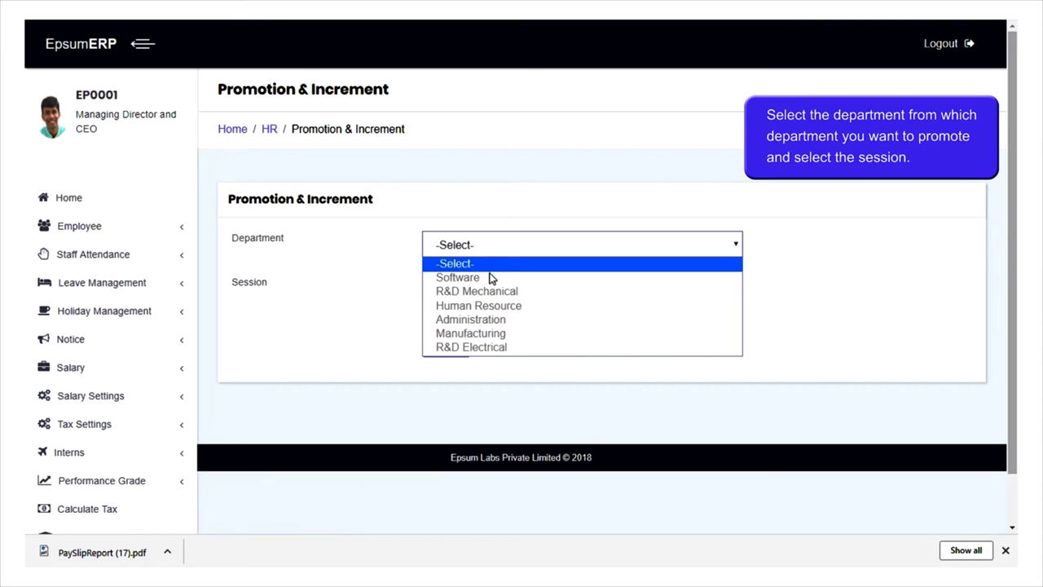
{"action": "left_click", "coordinate": [489, 277]}
{"action": "left_click", "coordinate": [484, 290]}
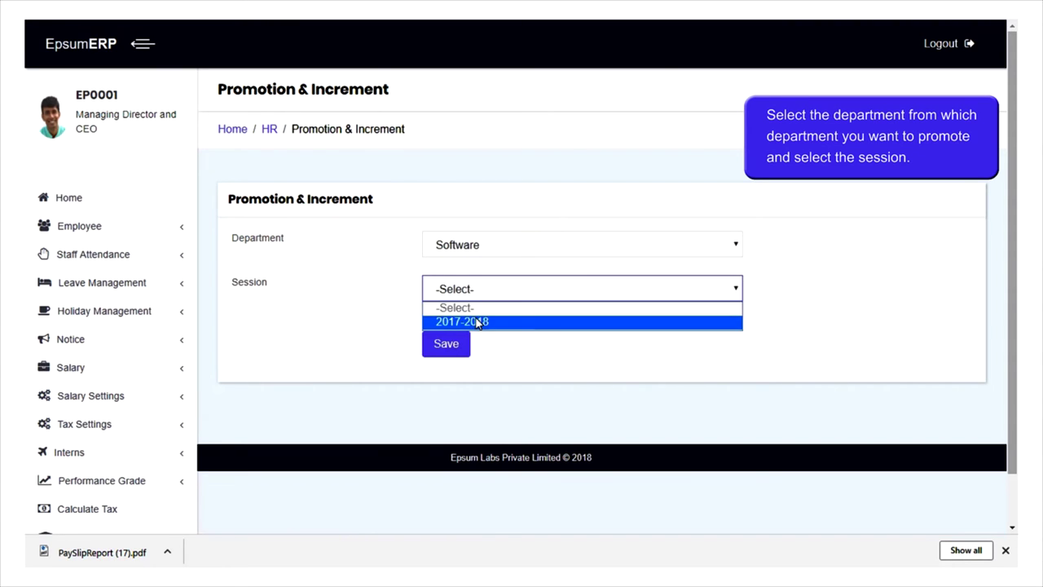
{"action": "left_click", "coordinate": [479, 323]}
{"action": "left_click", "coordinate": [624, 81]}
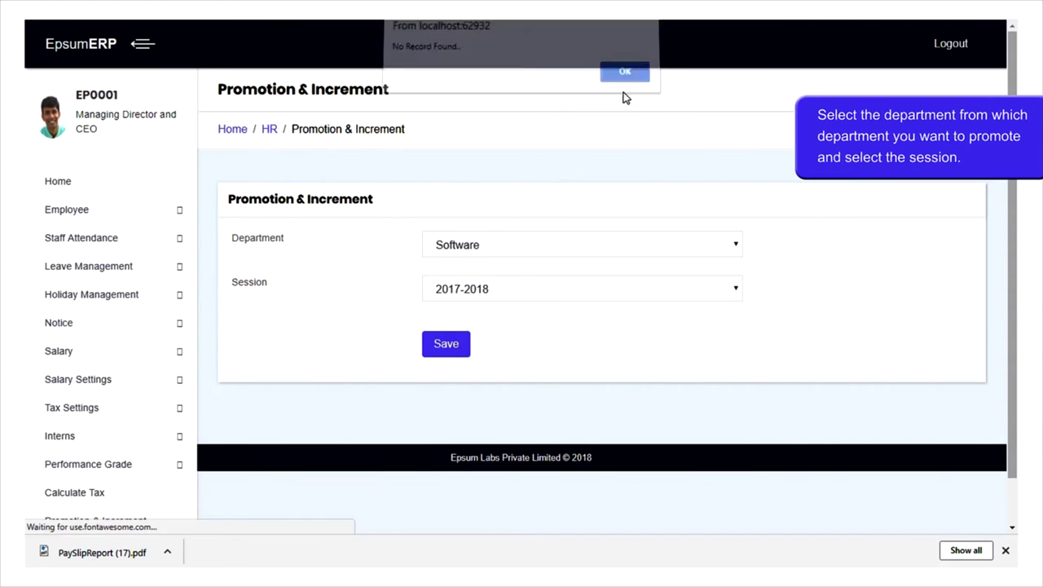
Step: Leave the HR module for the Admin module, open the Departments page and look through the list of departments
{"action": "scroll", "coordinate": [383, 255], "scroll_direction": "down", "scroll_amount": 1}
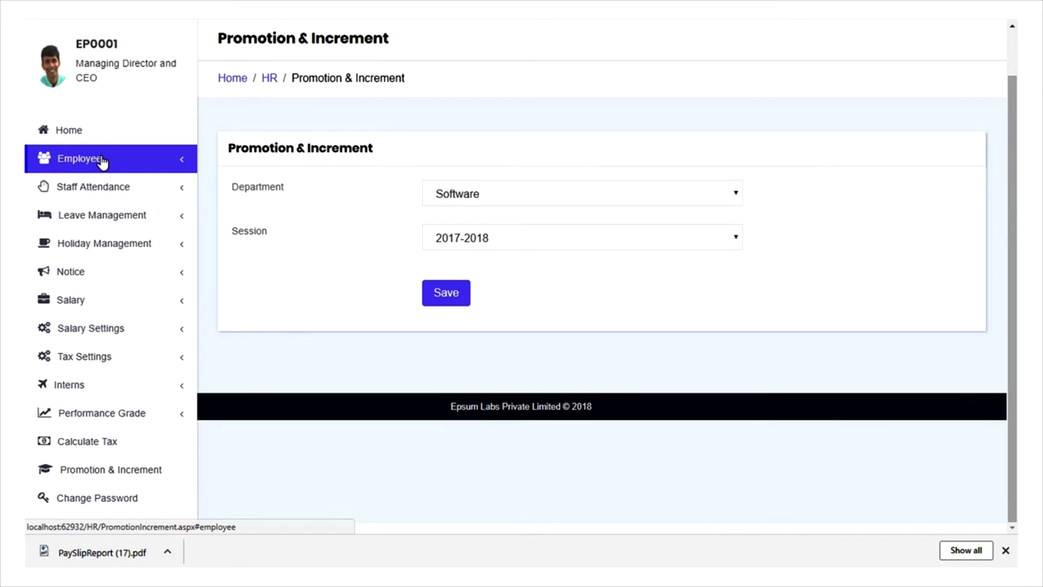
{"action": "scroll", "coordinate": [122, 94], "scroll_direction": "up", "scroll_amount": 1}
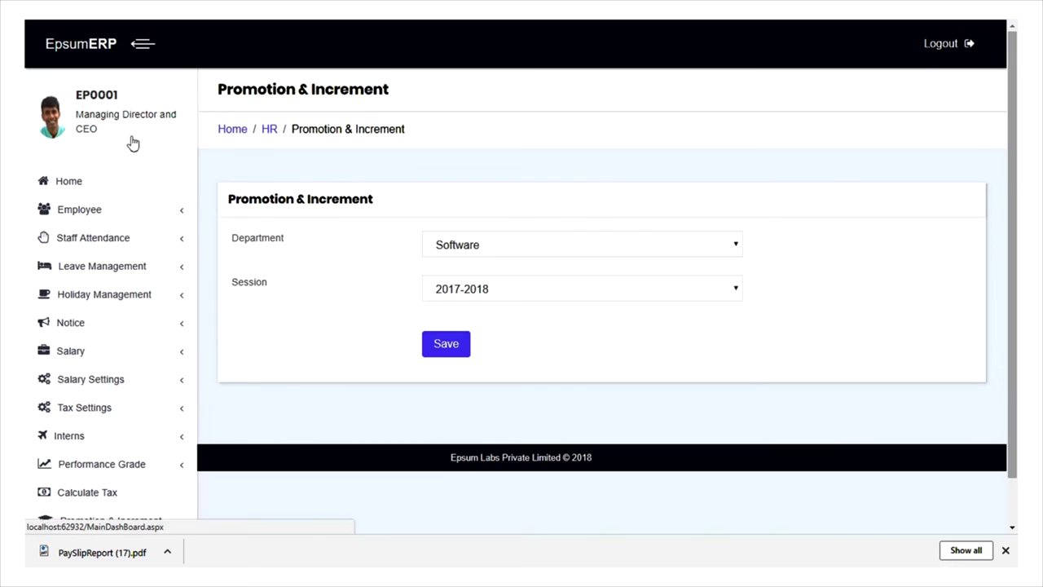
{"action": "left_click", "coordinate": [132, 144]}
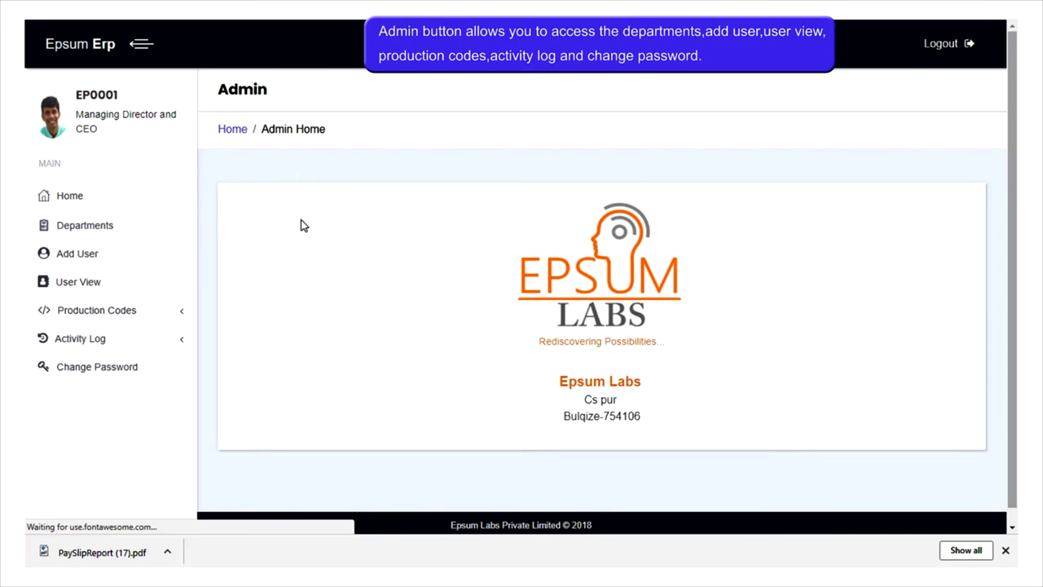
{"action": "left_click", "coordinate": [141, 239]}
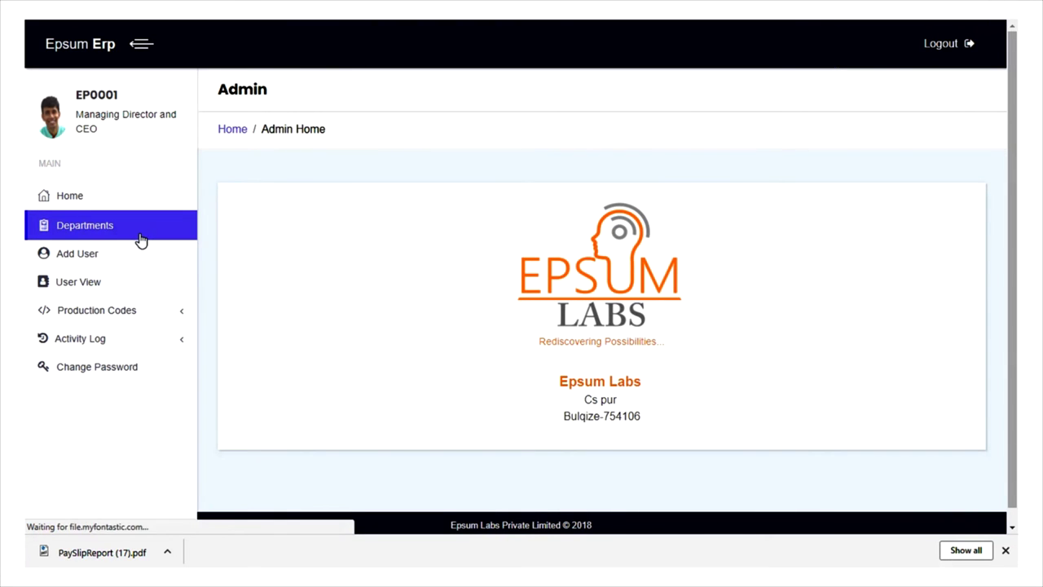
{"action": "left_click", "coordinate": [487, 251]}
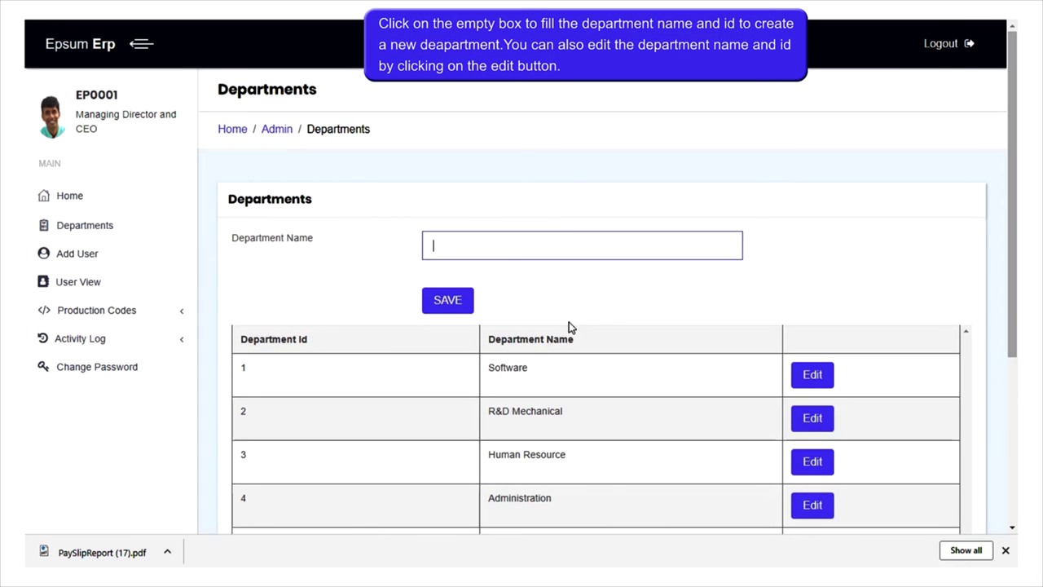
{"action": "scroll", "coordinate": [604, 319], "scroll_direction": "down", "scroll_amount": 2}
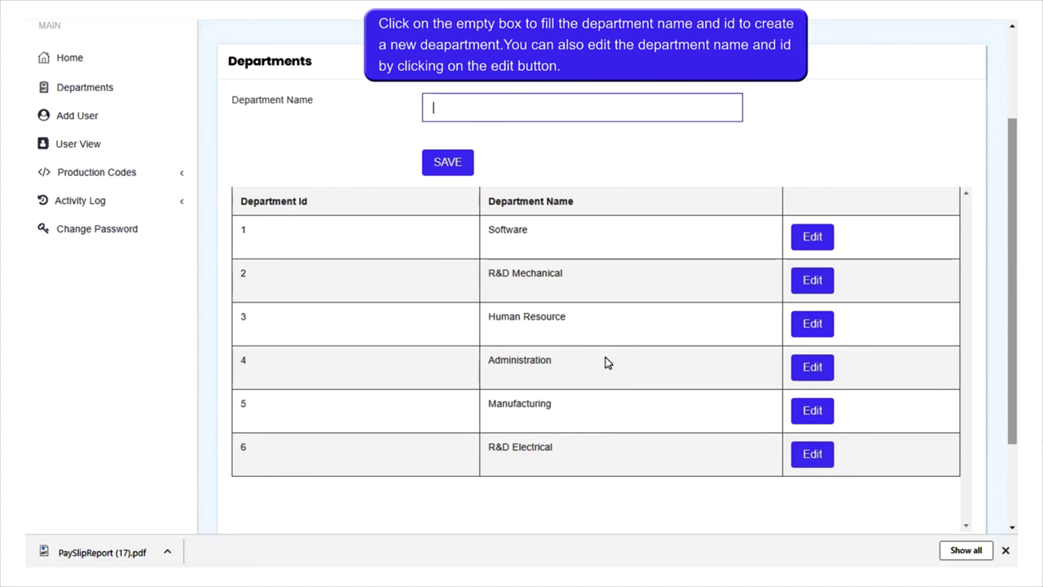
{"action": "left_click", "coordinate": [1006, 550]}
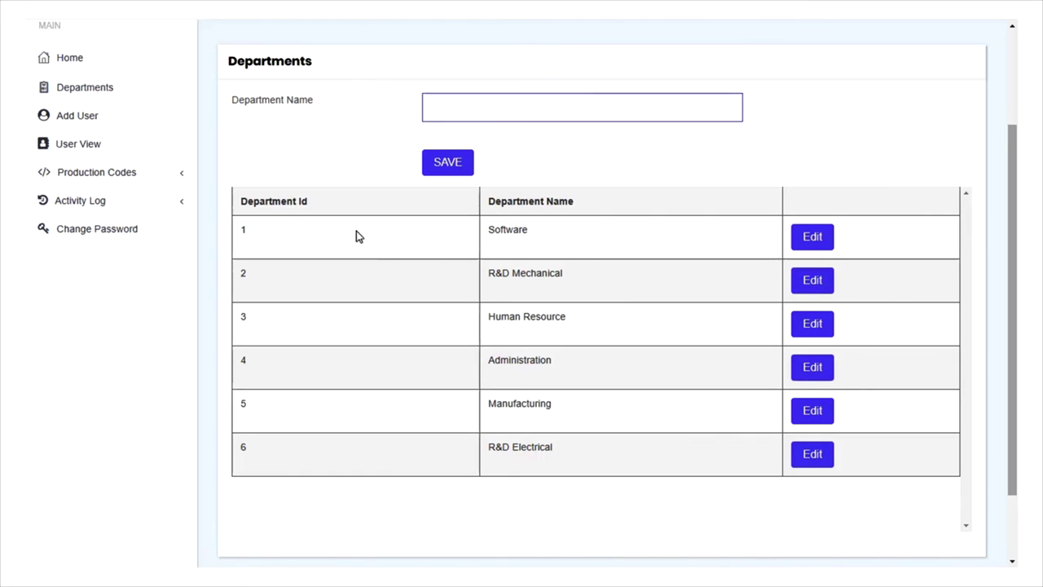
Step: Open the Add User page, select the first listed employee and activate the empty username field
{"action": "left_click", "coordinate": [91, 117]}
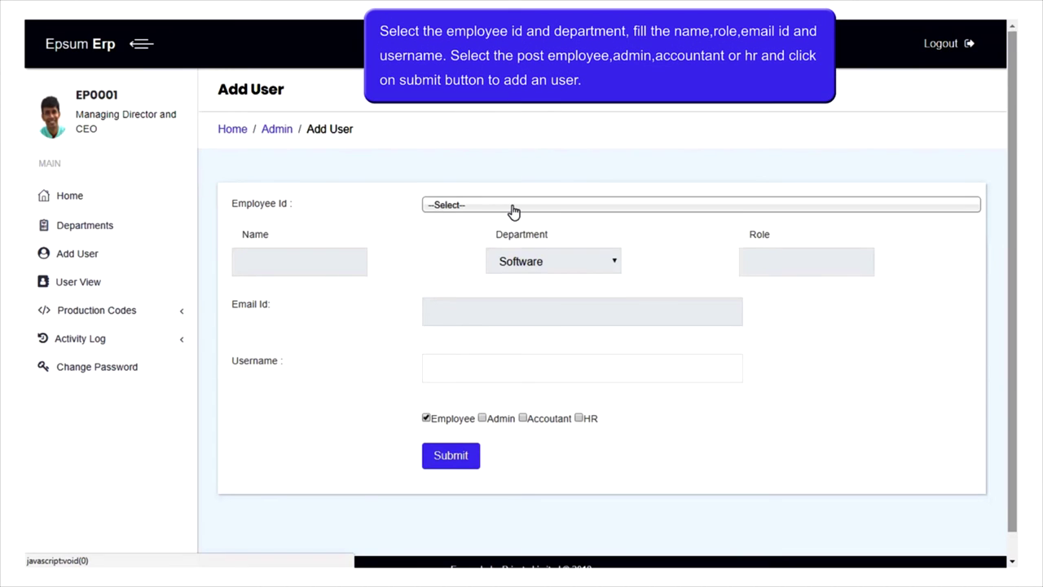
{"action": "left_click", "coordinate": [512, 207]}
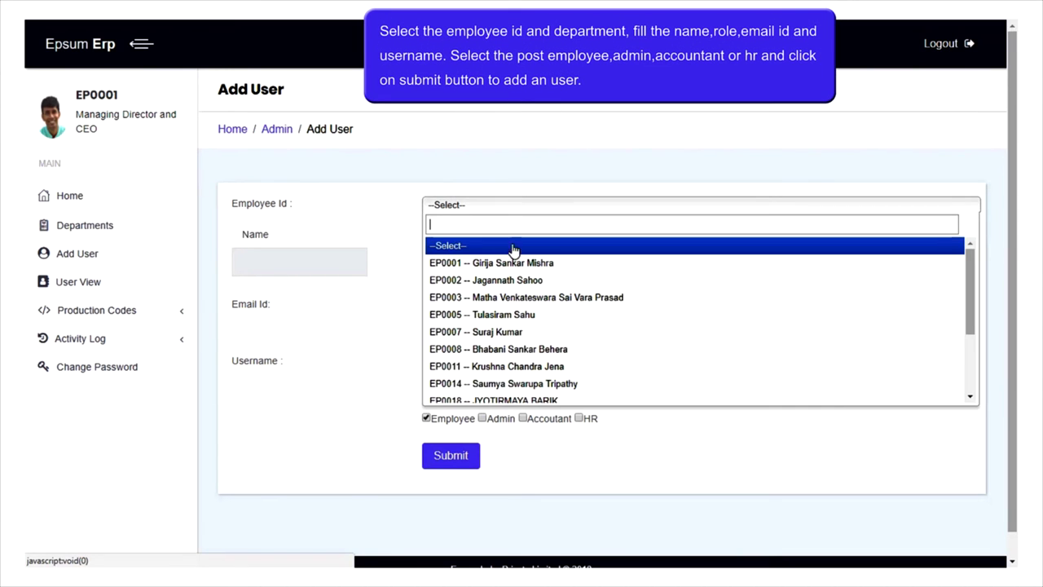
{"action": "left_click", "coordinate": [512, 262]}
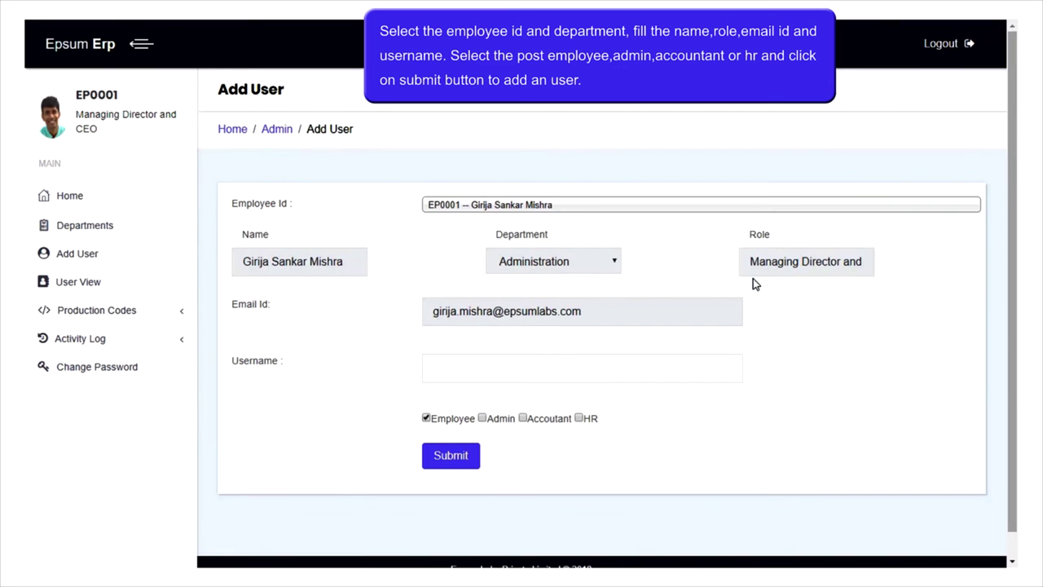
{"action": "left_click", "coordinate": [466, 365]}
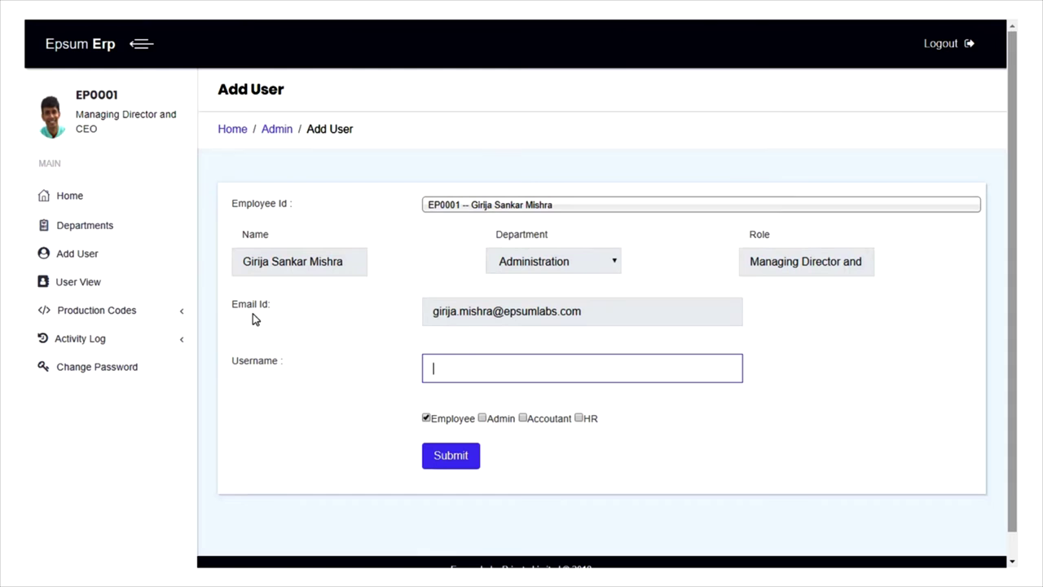
Step: Open the user overview and look through both pages of the user list
{"action": "left_click", "coordinate": [89, 283]}
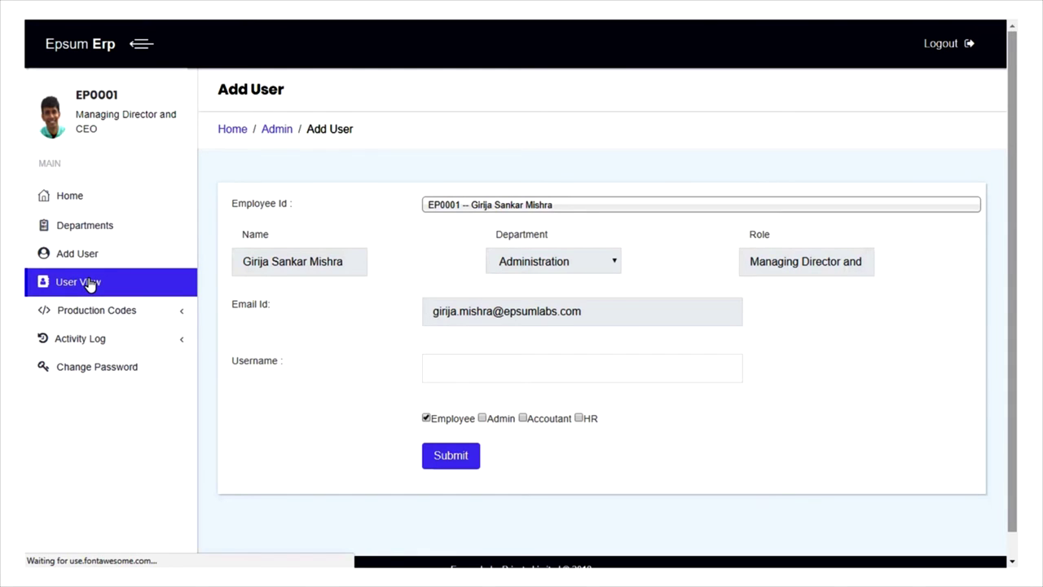
{"action": "scroll", "coordinate": [521, 326], "scroll_direction": "down", "scroll_amount": 3}
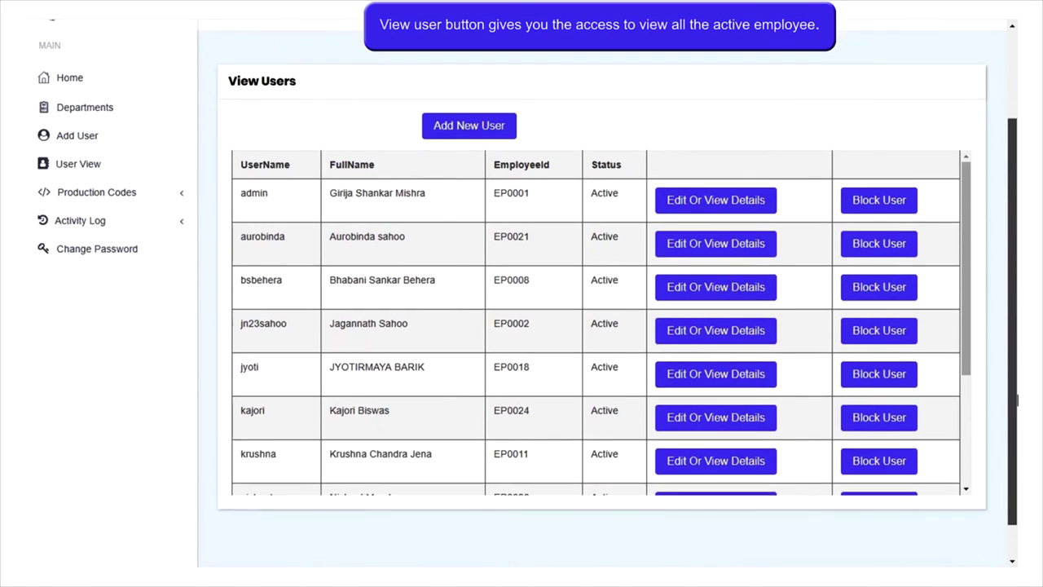
{"action": "scroll", "coordinate": [689, 316], "scroll_direction": "down", "scroll_amount": 5}
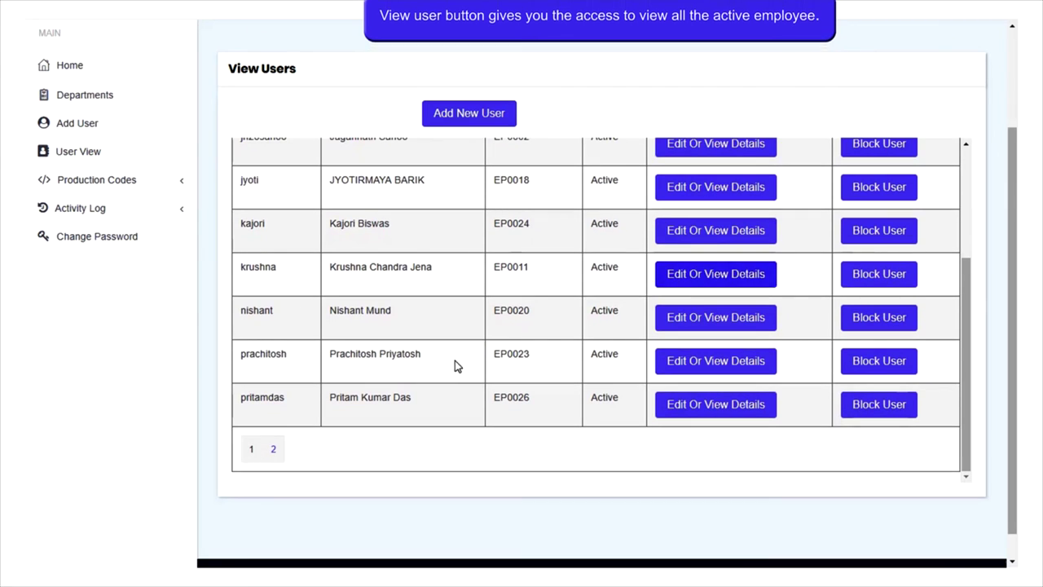
{"action": "left_click", "coordinate": [271, 450]}
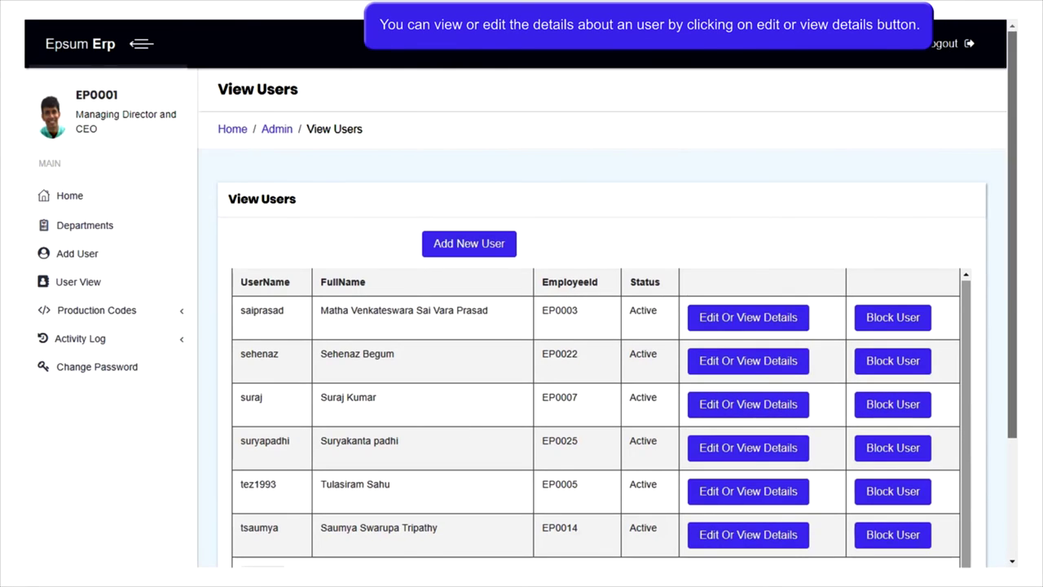
{"action": "scroll", "coordinate": [454, 434], "scroll_direction": "down", "scroll_amount": 3}
{"action": "scroll", "coordinate": [573, 341], "scroll_direction": "down", "scroll_amount": 1}
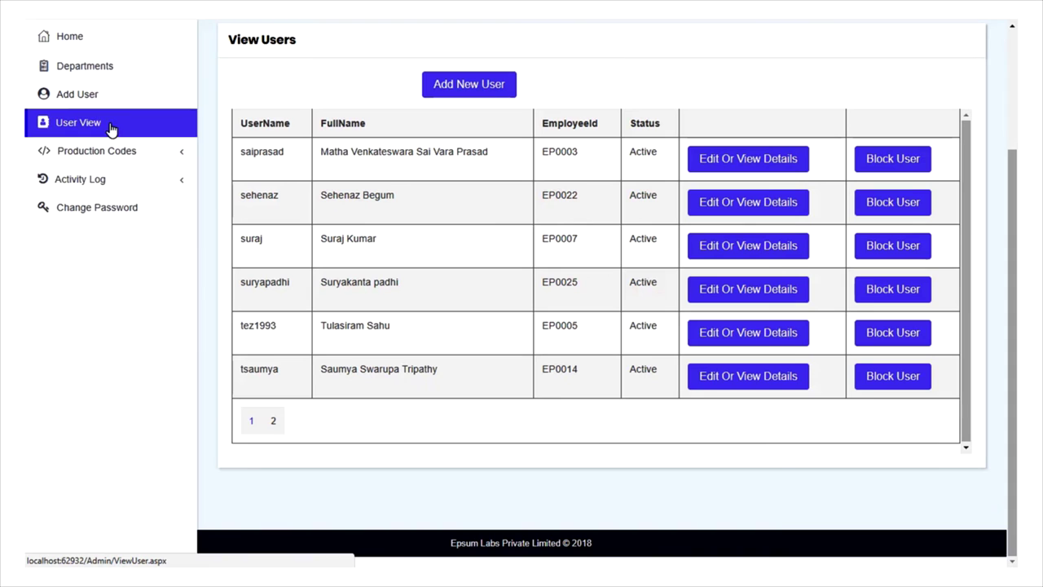
Step: Search the activity log by employee for the first listed employee from 01-04-2018 to 06-04-2018 and look through the entries
{"action": "left_click", "coordinate": [109, 180]}
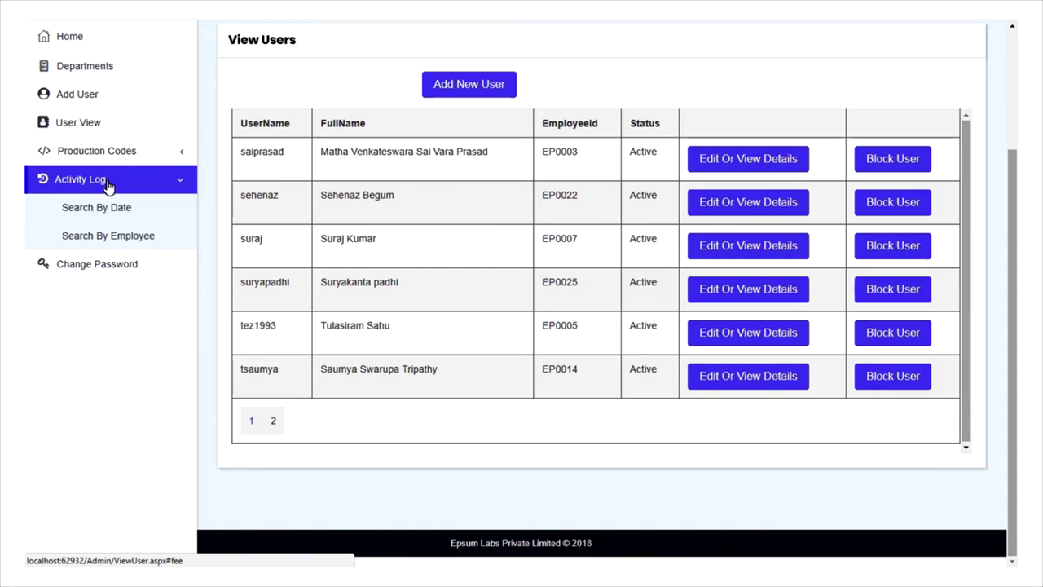
{"action": "left_click", "coordinate": [112, 236]}
{"action": "left_click", "coordinate": [482, 211]}
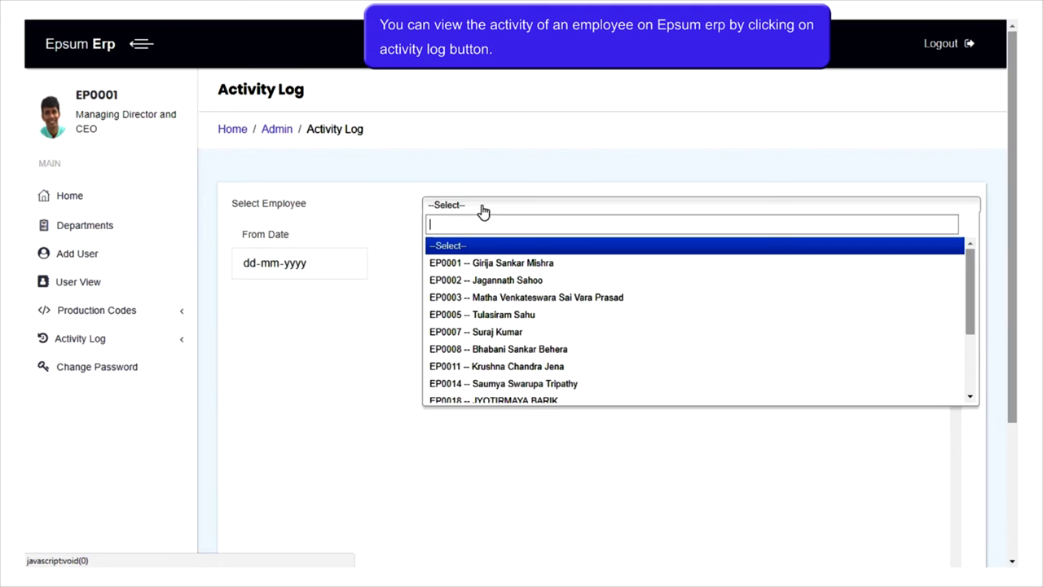
{"action": "left_click", "coordinate": [490, 261]}
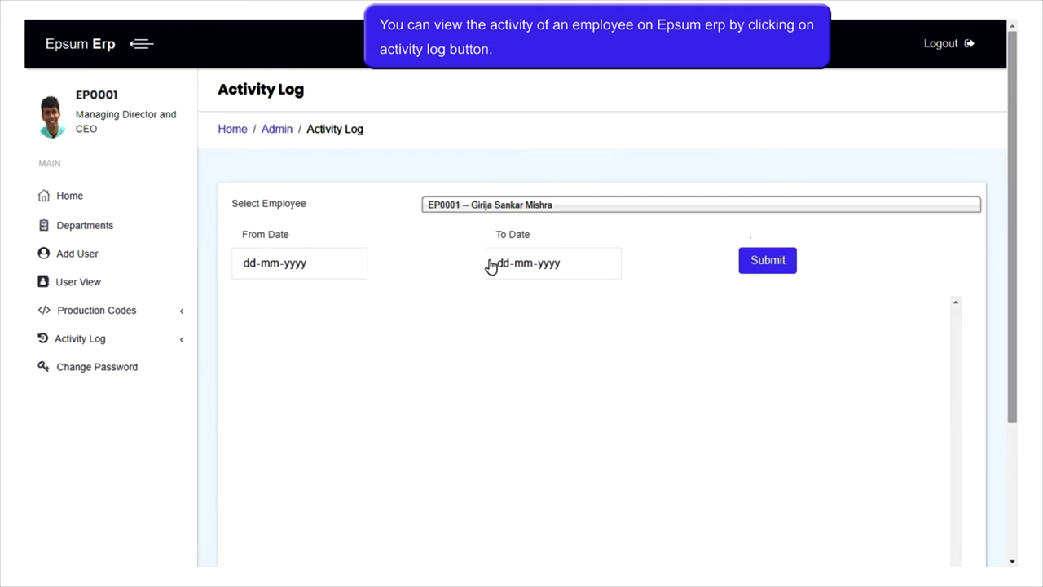
{"action": "left_click", "coordinate": [349, 264]}
{"action": "left_click", "coordinate": [393, 335]}
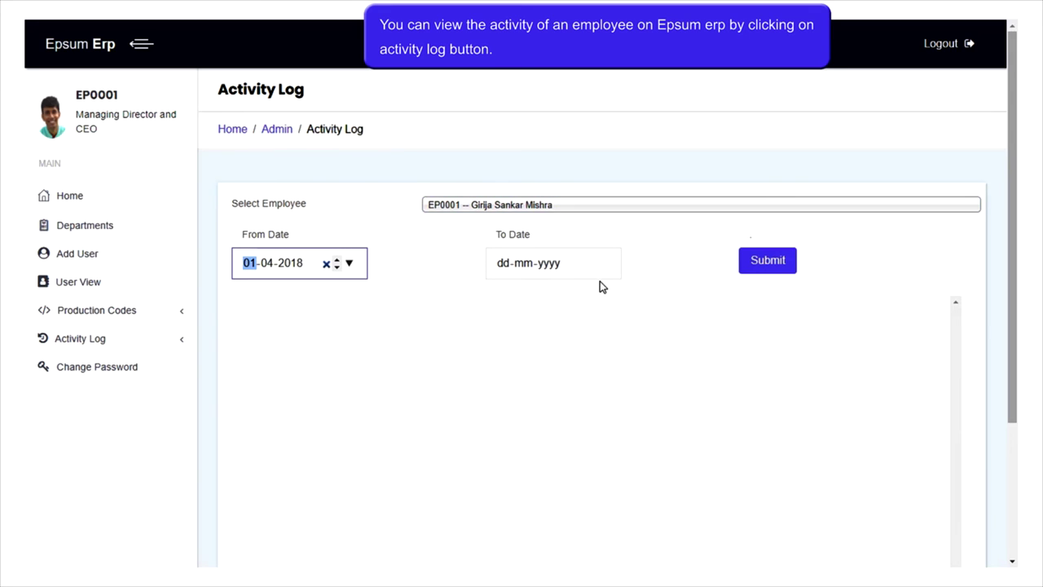
{"action": "left_click", "coordinate": [601, 265]}
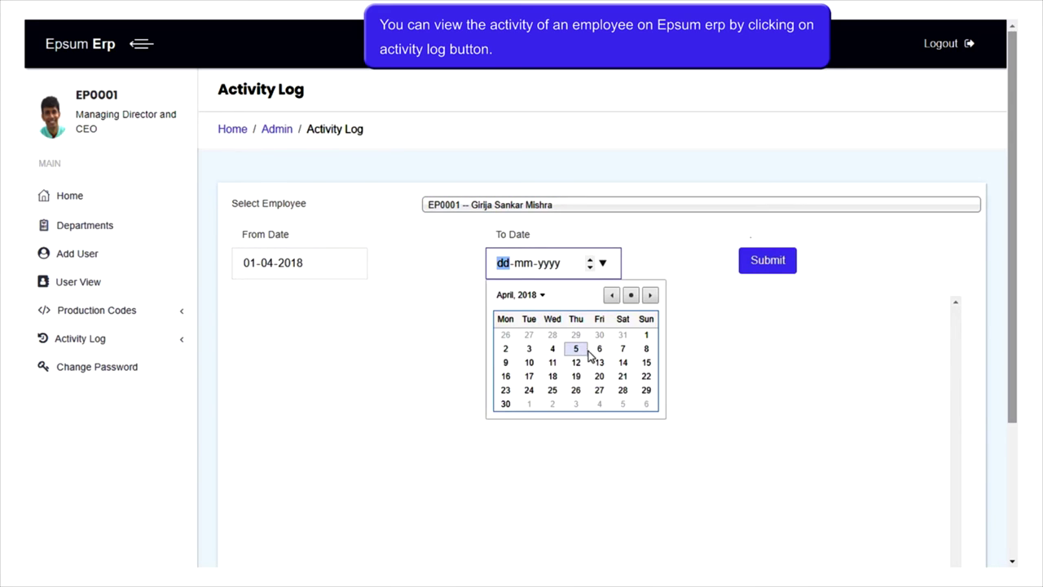
{"action": "left_click", "coordinate": [601, 348]}
{"action": "left_click", "coordinate": [761, 267]}
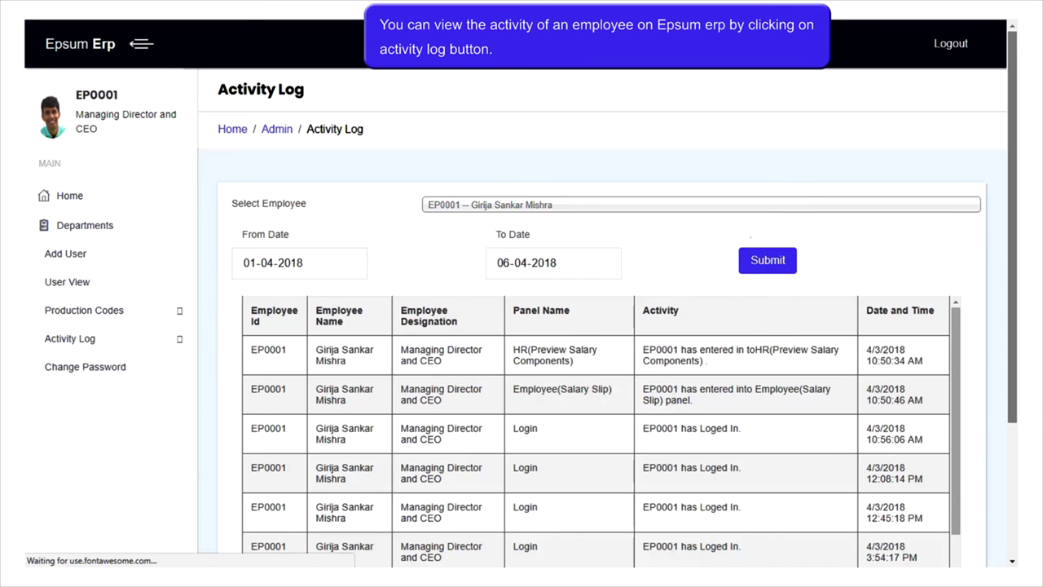
{"action": "scroll", "coordinate": [661, 310], "scroll_direction": "down", "scroll_amount": 3}
{"action": "scroll", "coordinate": [661, 309], "scroll_direction": "down", "scroll_amount": 3}
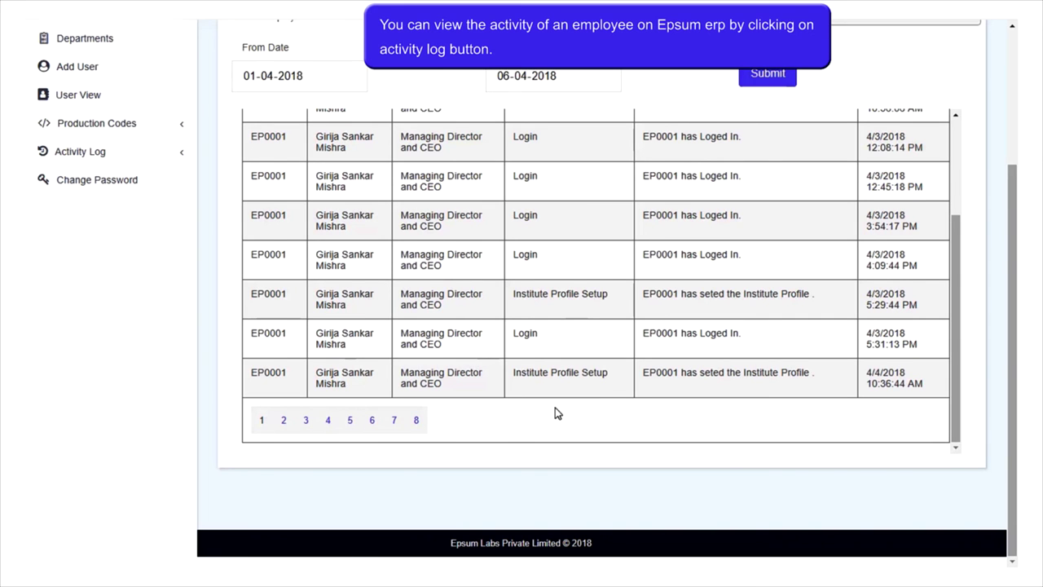
Step: Return to the main dashboard, open the Employee module and view the details of the notice "Applying Leave in ERP"
{"action": "scroll", "coordinate": [554, 413], "scroll_direction": "up", "scroll_amount": 3}
{"action": "scroll", "coordinate": [164, 299], "scroll_direction": "up", "scroll_amount": 1}
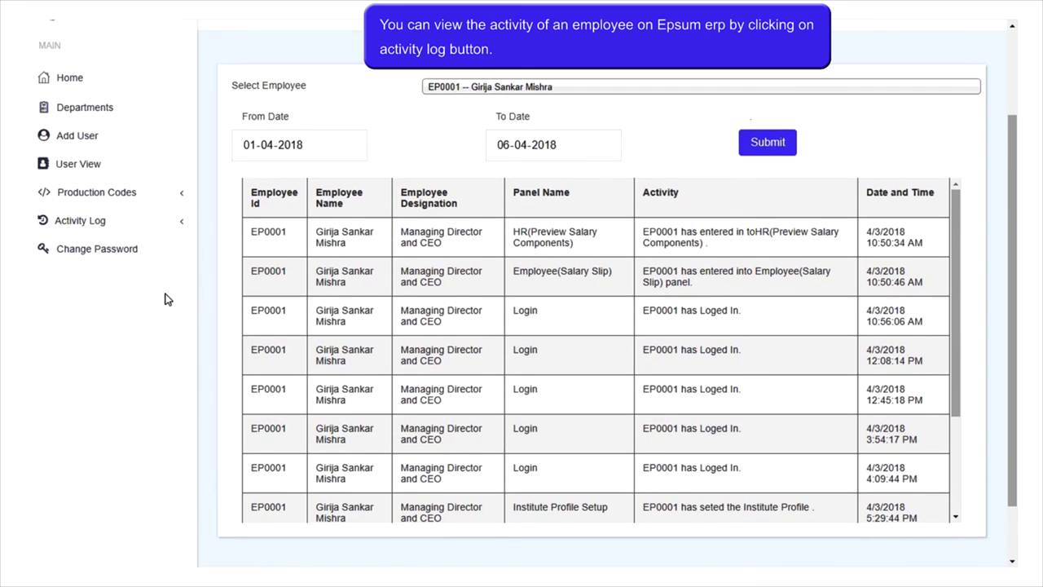
{"action": "scroll", "coordinate": [164, 299], "scroll_direction": "up", "scroll_amount": 1}
{"action": "scroll", "coordinate": [105, 167], "scroll_direction": "up", "scroll_amount": 1}
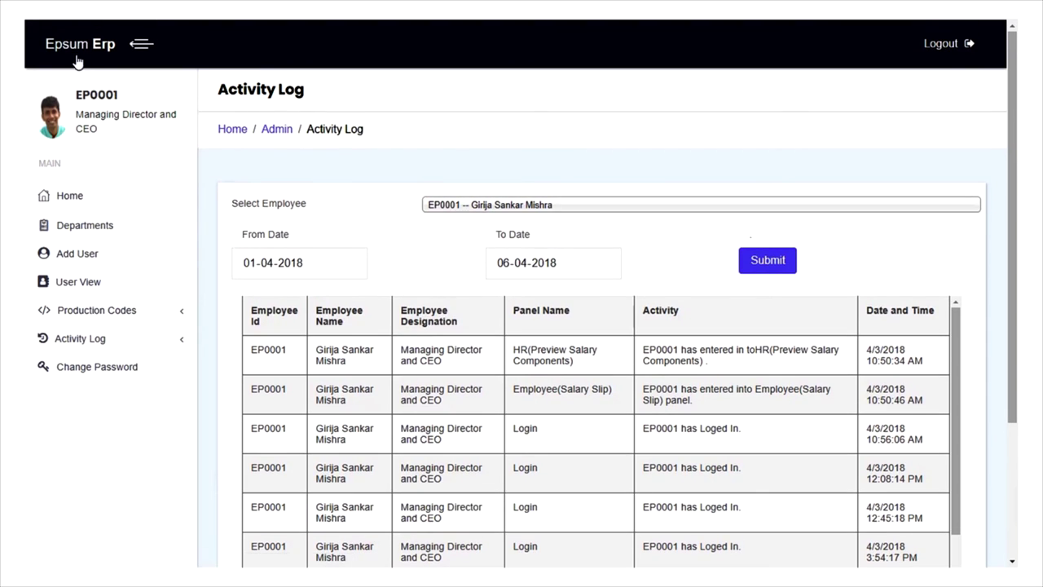
{"action": "left_click", "coordinate": [81, 55]}
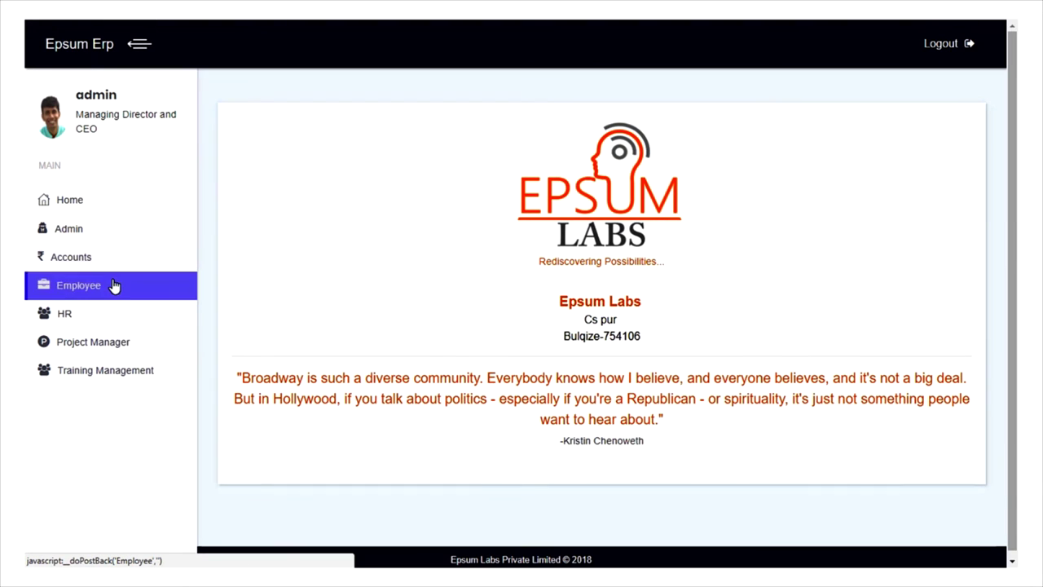
{"action": "left_click", "coordinate": [115, 285]}
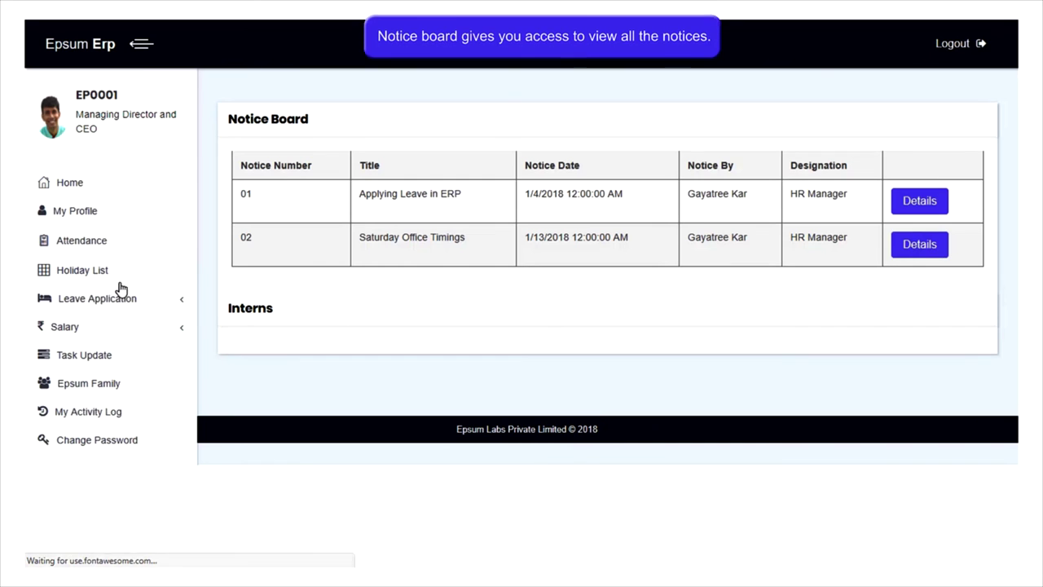
{"action": "left_click", "coordinate": [919, 202]}
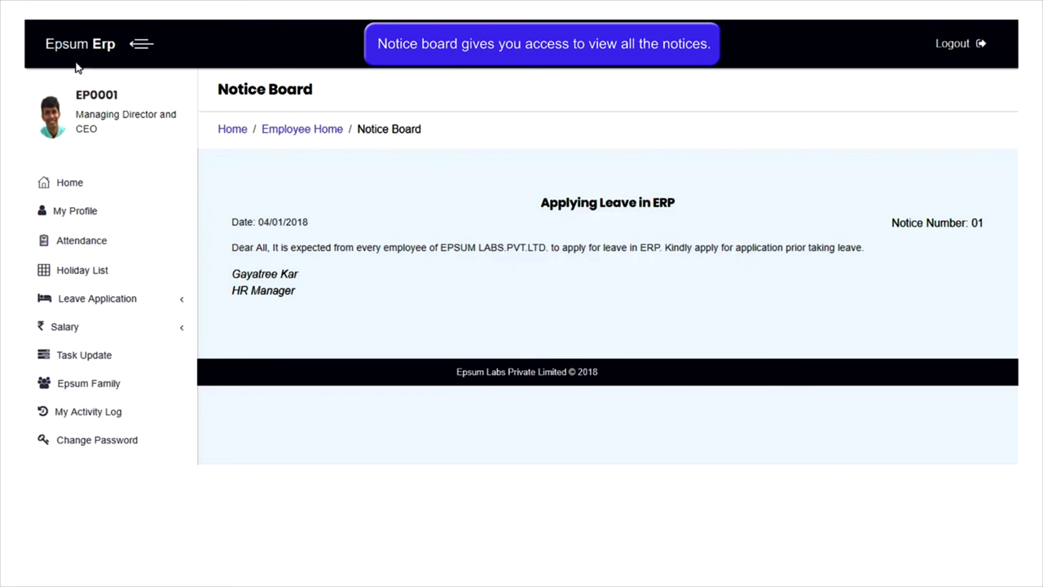
Step: Open the employee's Attendance page and look up the attendance reports for March 2018 and April 2018
{"action": "left_click", "coordinate": [90, 249]}
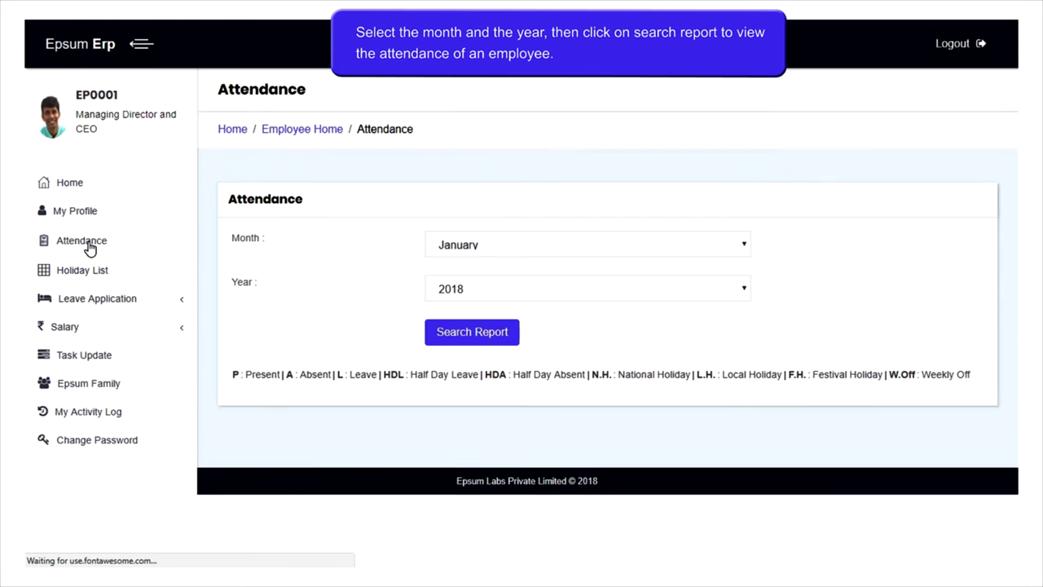
{"action": "left_click", "coordinate": [523, 251]}
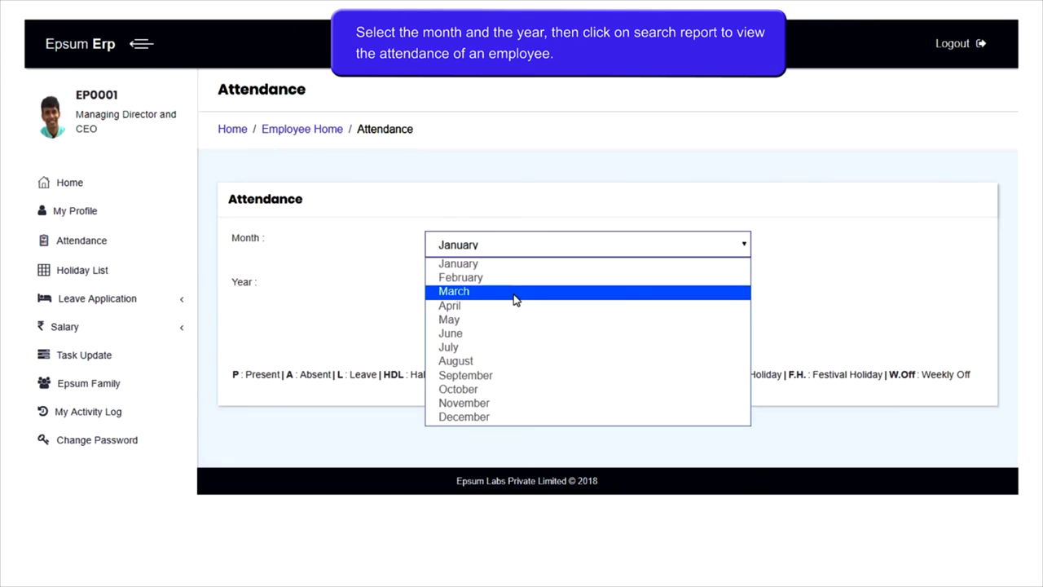
{"action": "left_click", "coordinate": [514, 293]}
{"action": "left_click", "coordinate": [472, 328]}
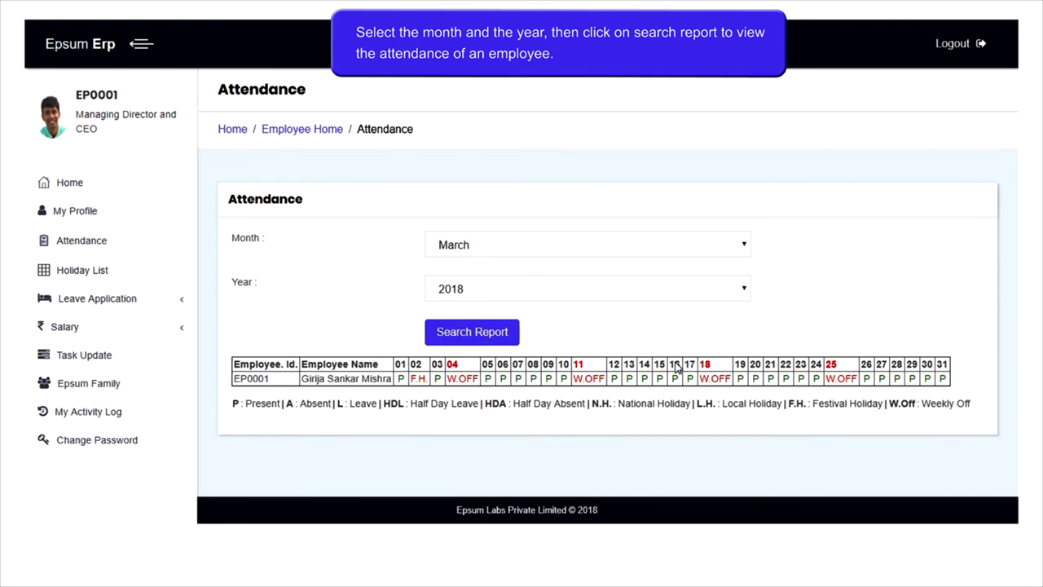
{"action": "left_click", "coordinate": [519, 244]}
{"action": "left_click", "coordinate": [513, 307]}
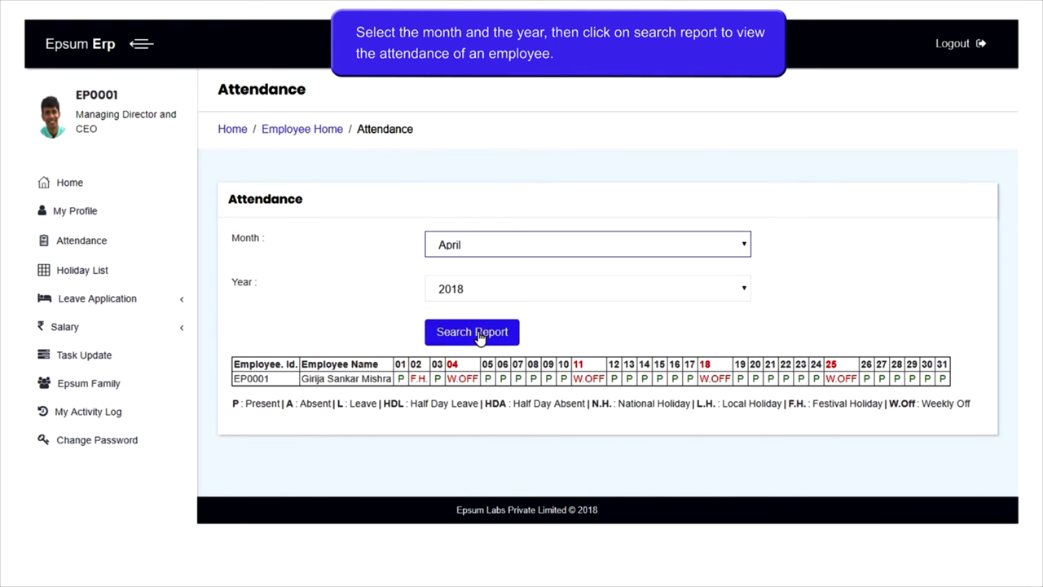
{"action": "left_click", "coordinate": [477, 334]}
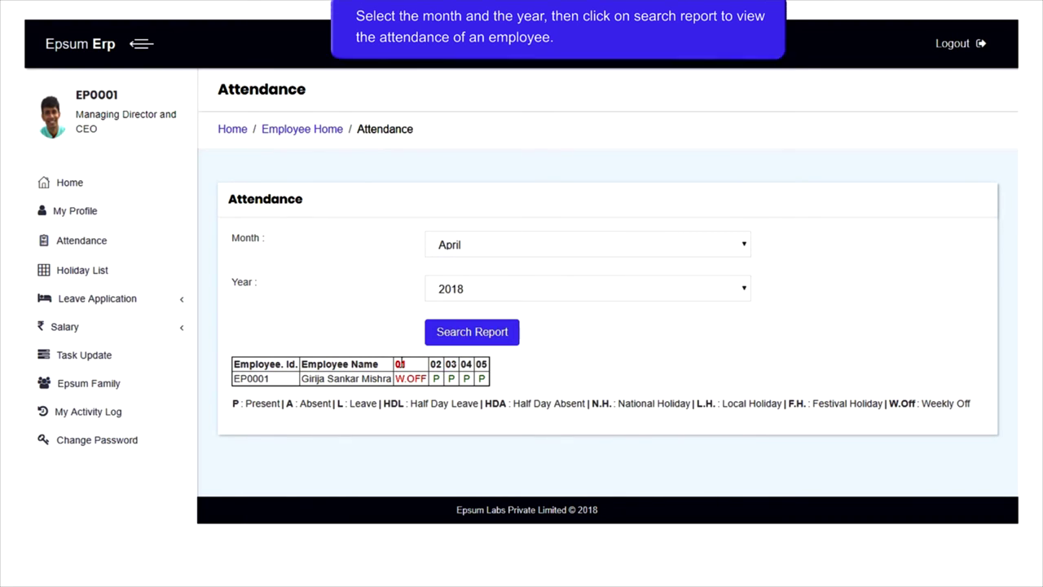
Step: Open the employee's own profile and look through the personal and employment details
{"action": "left_click", "coordinate": [86, 213]}
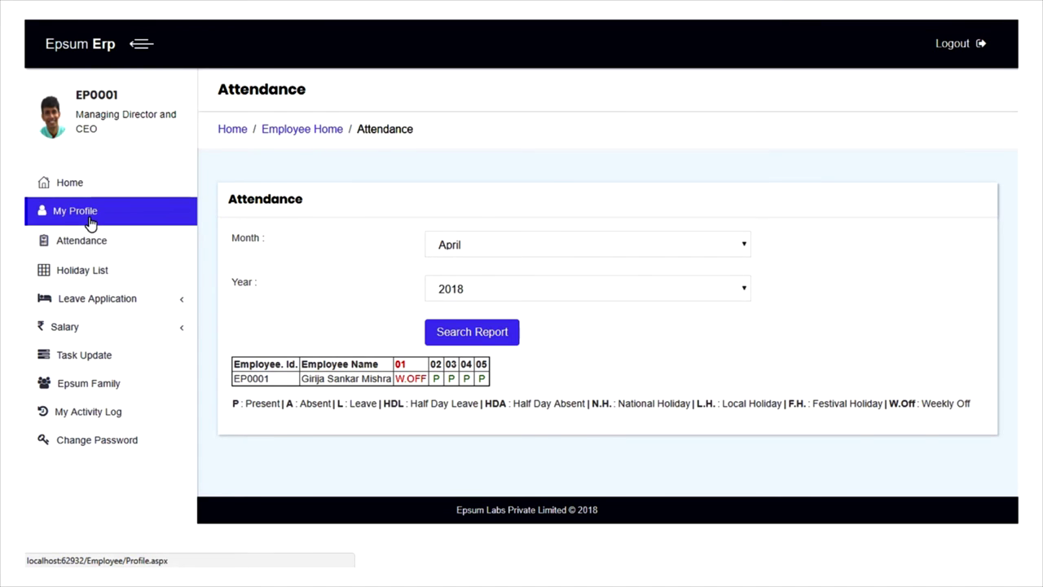
{"action": "scroll", "coordinate": [475, 317], "scroll_direction": "down", "scroll_amount": 2}
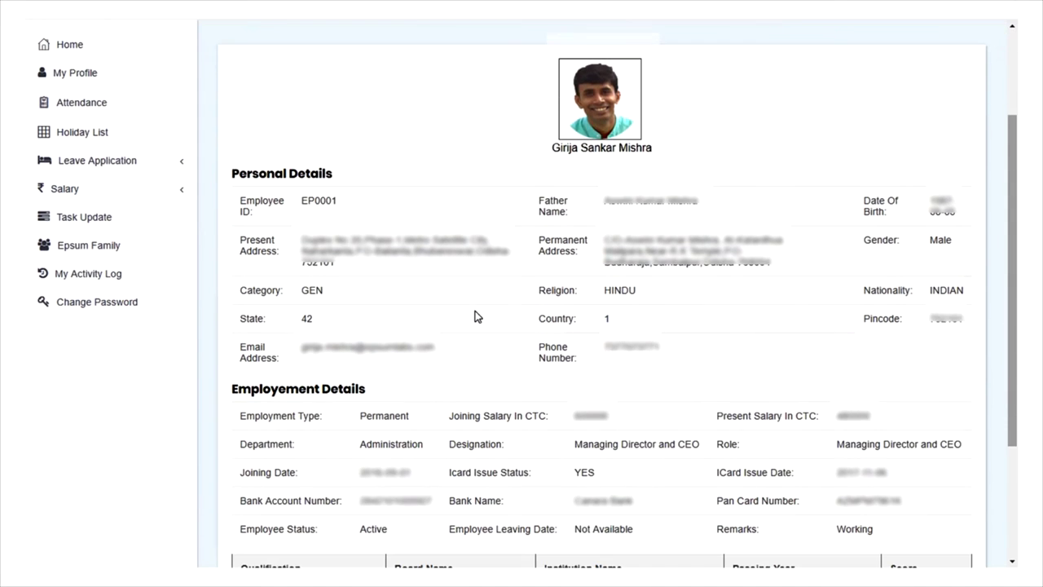
{"action": "scroll", "coordinate": [475, 317], "scroll_direction": "down", "scroll_amount": 2}
{"action": "scroll", "coordinate": [475, 317], "scroll_direction": "up", "scroll_amount": 4}
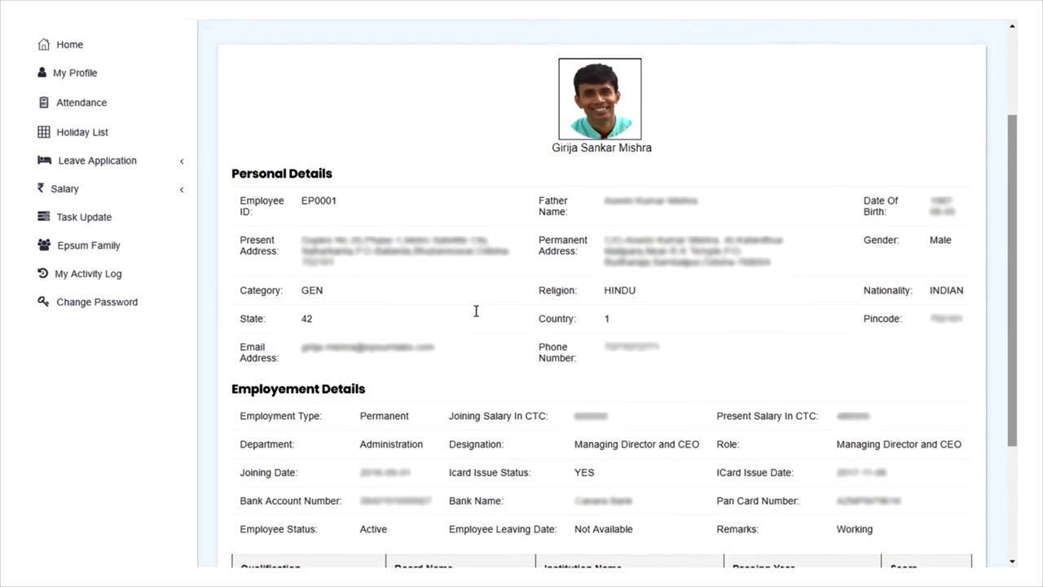
Step: Open the employee's holiday list and look up the holidays for April 2018
{"action": "left_click", "coordinate": [104, 269]}
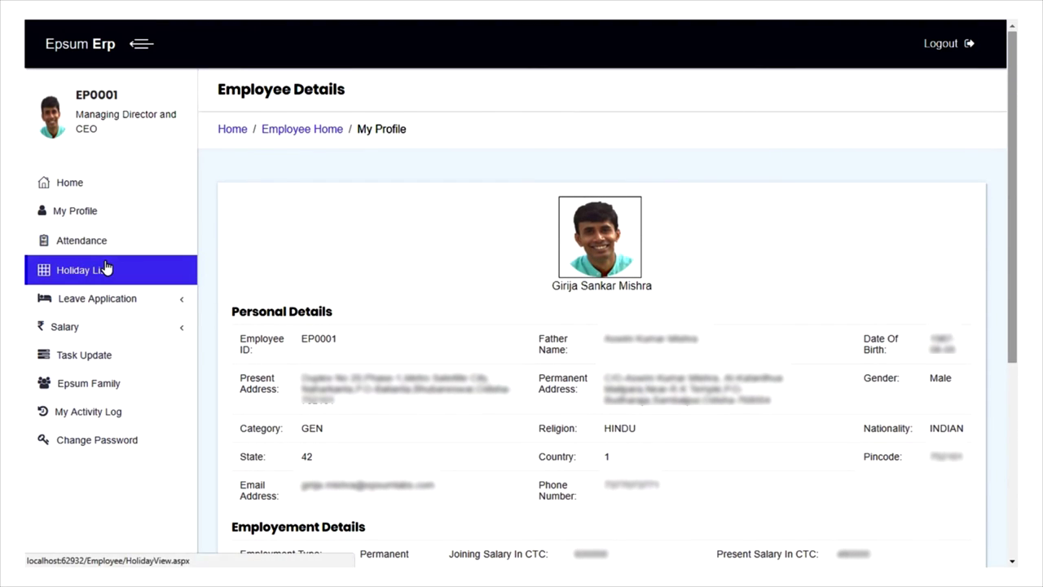
{"action": "left_click", "coordinate": [474, 254]}
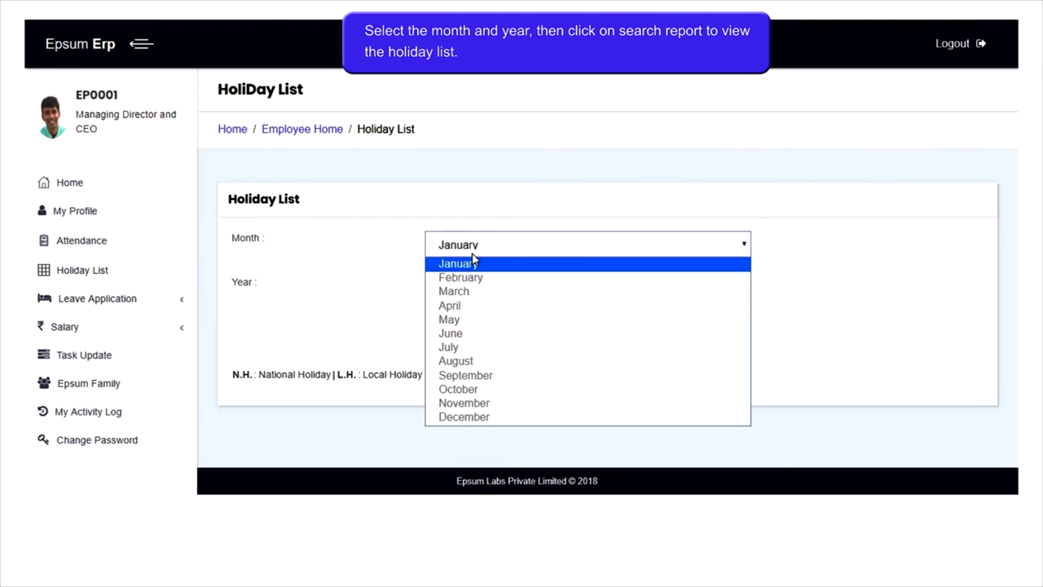
{"action": "left_click", "coordinate": [474, 307]}
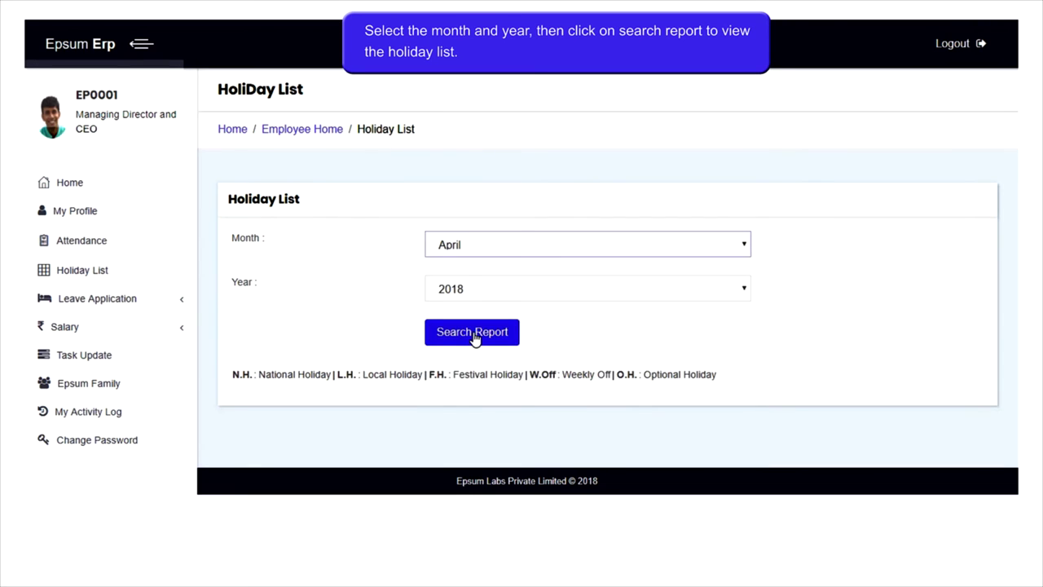
{"action": "left_click", "coordinate": [477, 336]}
{"action": "scroll", "coordinate": [748, 341], "scroll_direction": "down", "scroll_amount": 3}
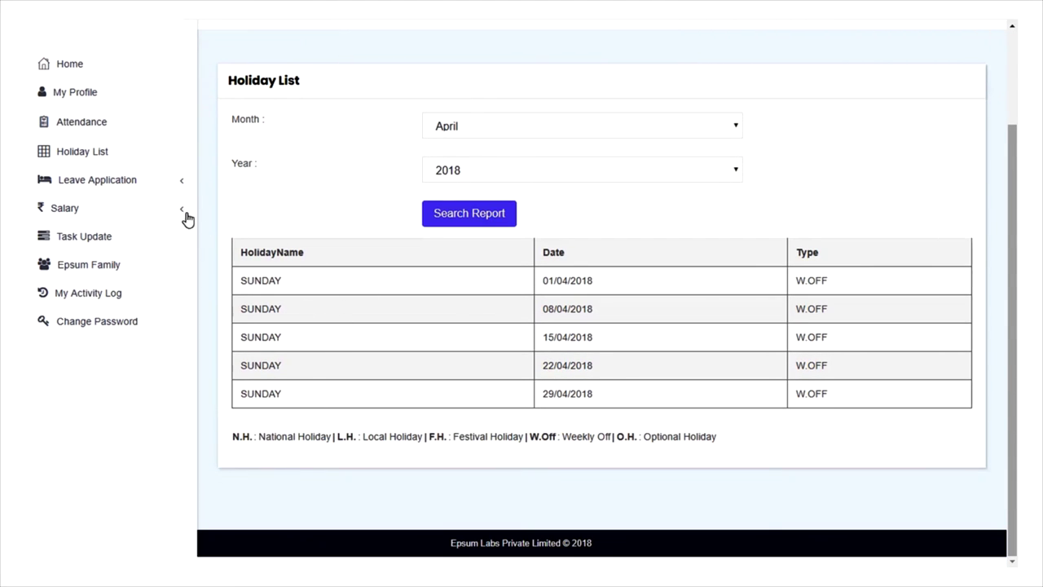
Step: Fill in a leave application from 05-04-2018 to 06-04-2018 with Earned, Sick and Casual Leave selected for full days, leaving the remark empty
{"action": "left_click", "coordinate": [130, 186]}
{"action": "left_click", "coordinate": [119, 210]}
{"action": "scroll", "coordinate": [725, 267], "scroll_direction": "down", "scroll_amount": 2}
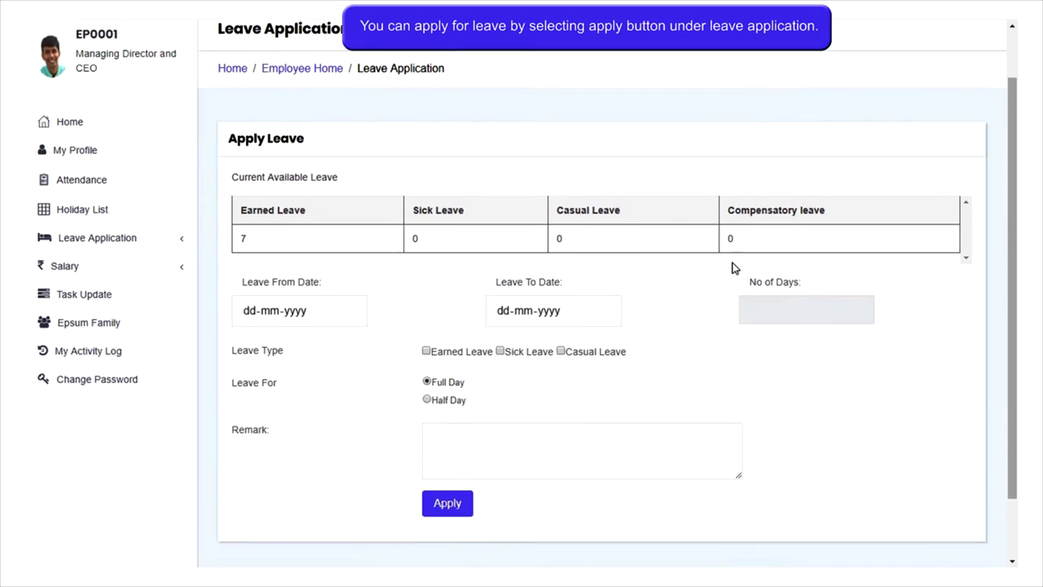
{"action": "scroll", "coordinate": [732, 267], "scroll_direction": "down", "scroll_amount": 2}
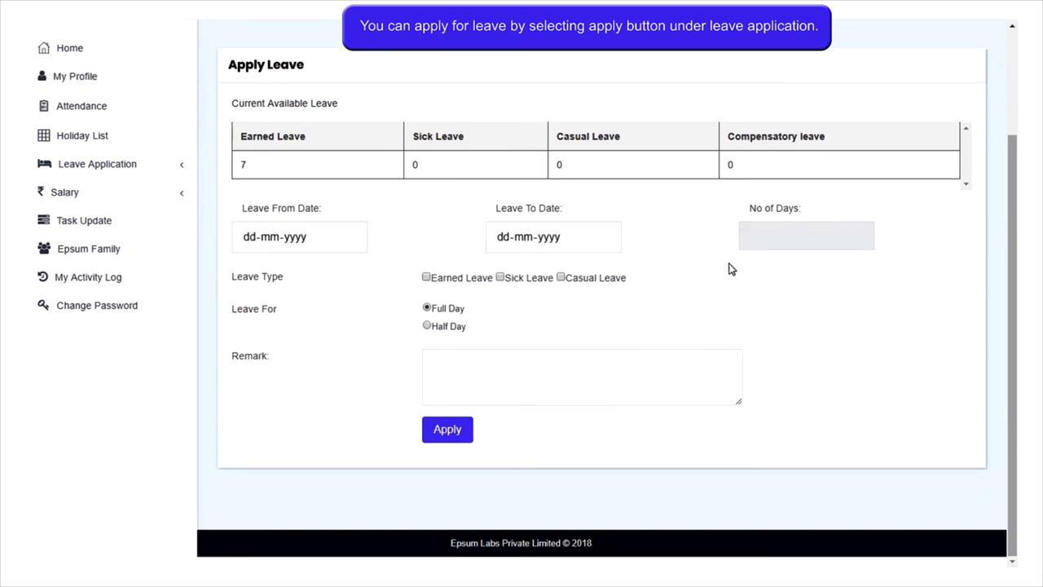
{"action": "left_click", "coordinate": [349, 237]}
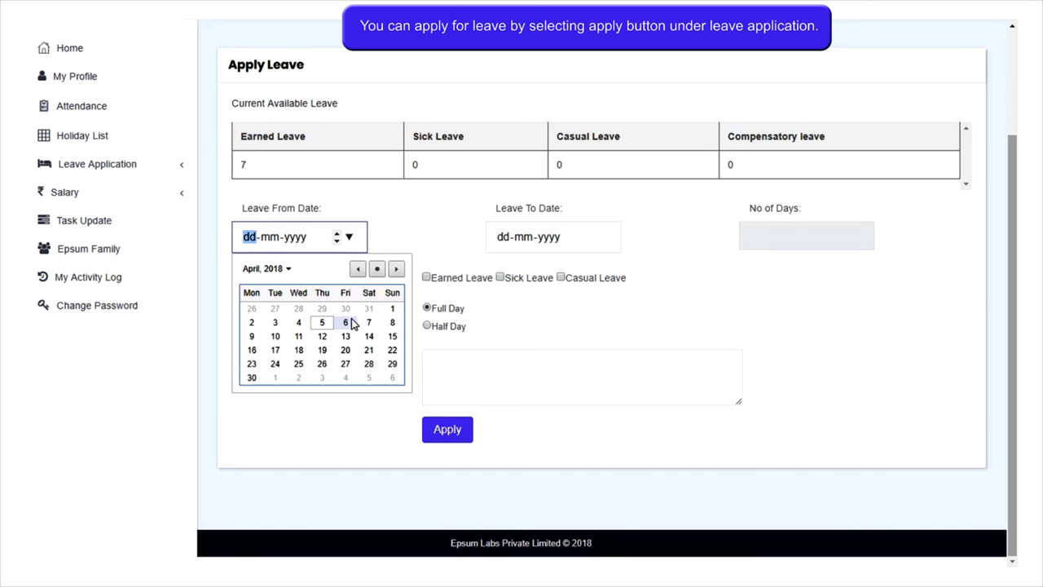
{"action": "left_click", "coordinate": [322, 322]}
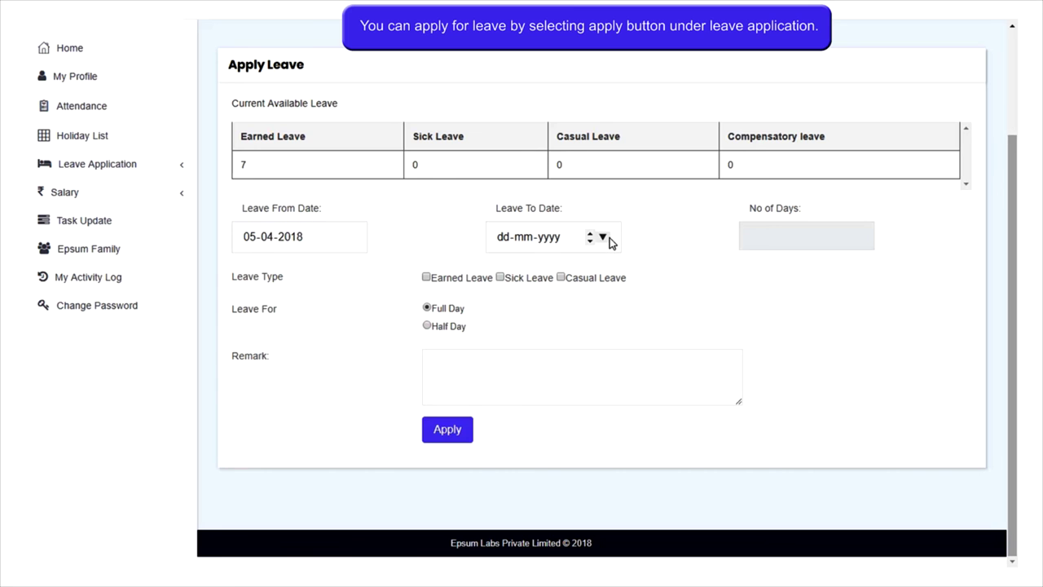
{"action": "left_click", "coordinate": [609, 237]}
{"action": "left_click", "coordinate": [601, 324]}
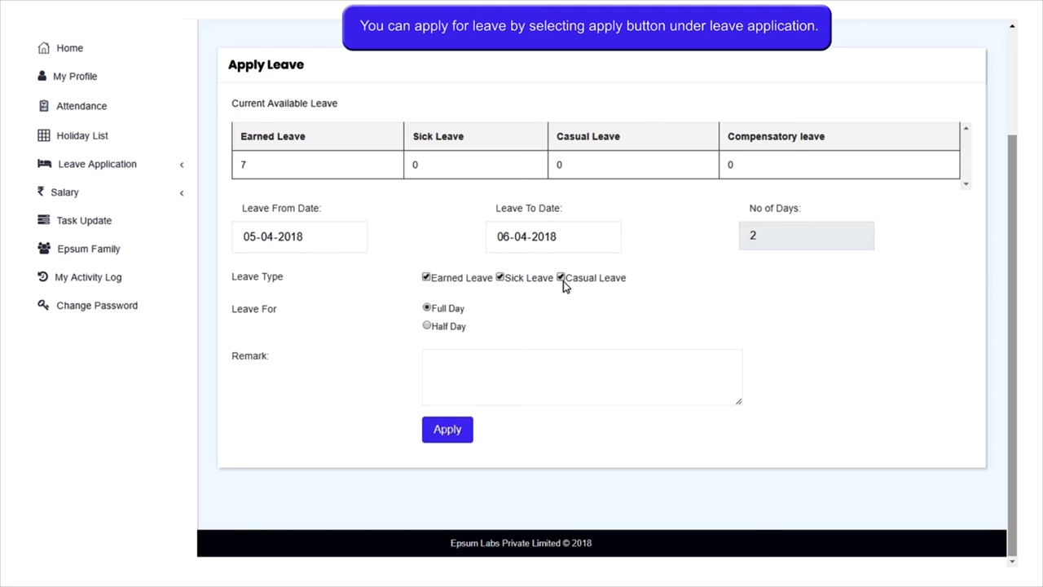
{"action": "left_click", "coordinate": [566, 380]}
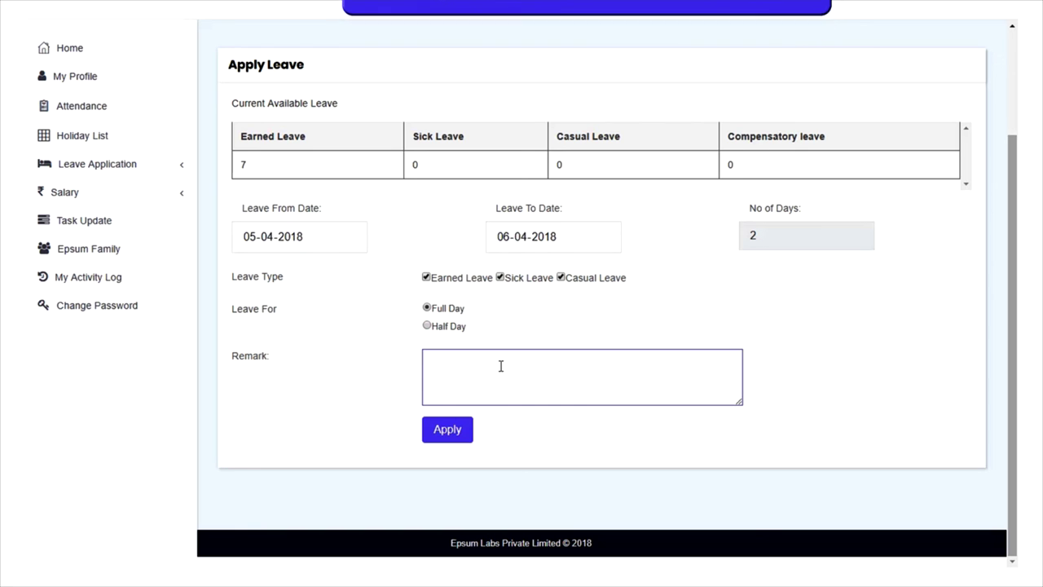
Step: Open the list of the employee's applied leaves and dismiss the message that appears
{"action": "left_click", "coordinate": [124, 171]}
{"action": "left_click", "coordinate": [122, 227]}
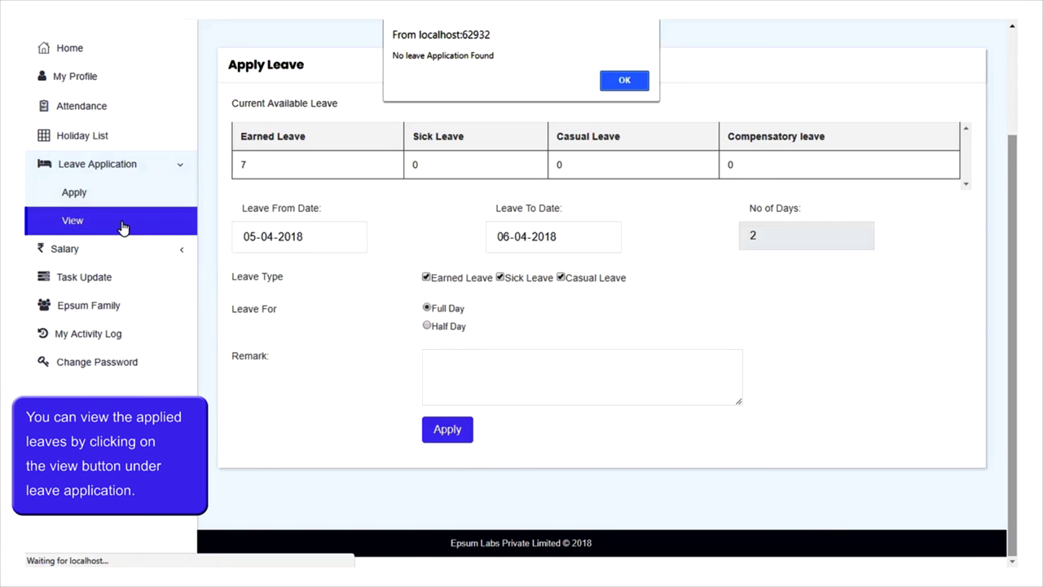
{"action": "left_click", "coordinate": [624, 80]}
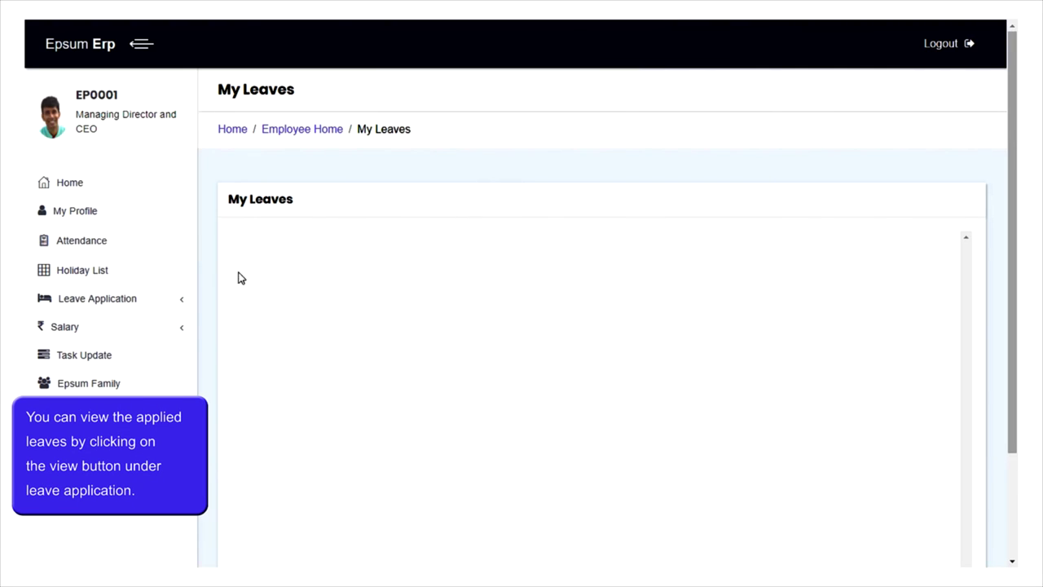
Step: View the employee's salary slip for March in the year 2017-2018
{"action": "left_click", "coordinate": [129, 332]}
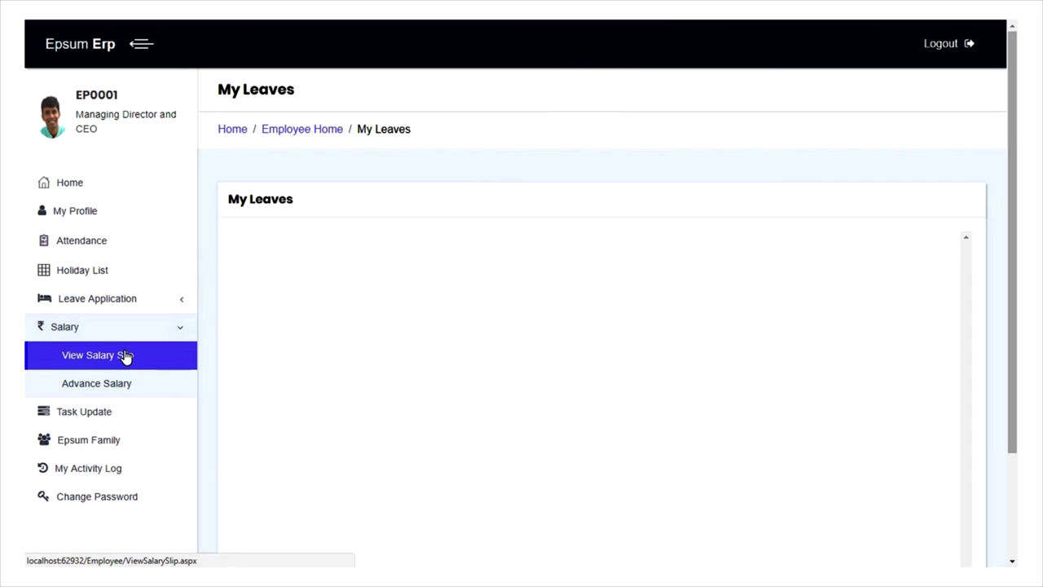
{"action": "left_click", "coordinate": [125, 356]}
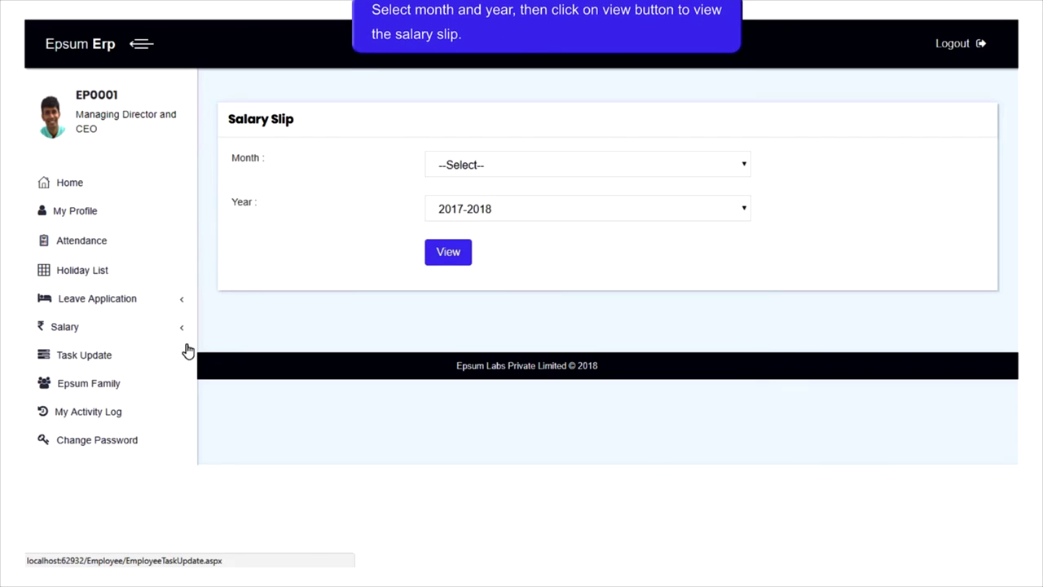
{"action": "left_click", "coordinate": [486, 167]}
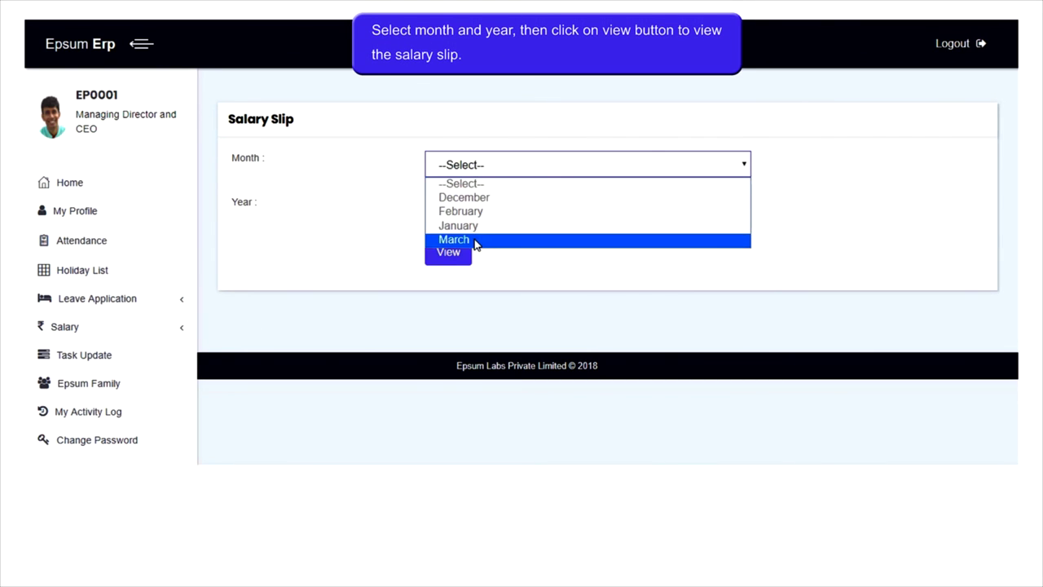
{"action": "left_click", "coordinate": [476, 239]}
{"action": "left_click", "coordinate": [449, 254]}
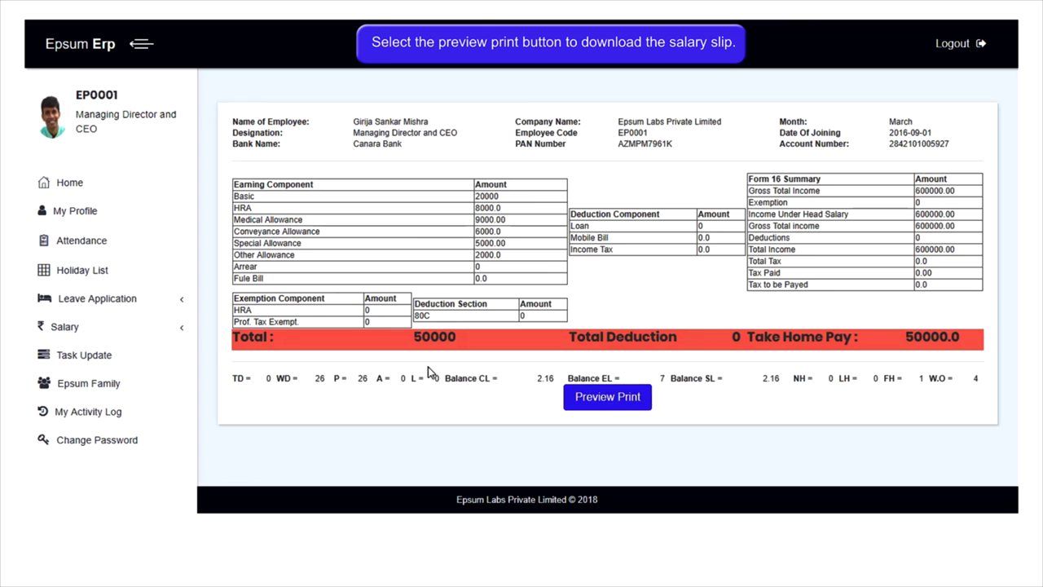
Step: Open the Advance Salary request form and go to its amount field
{"action": "left_click", "coordinate": [151, 330]}
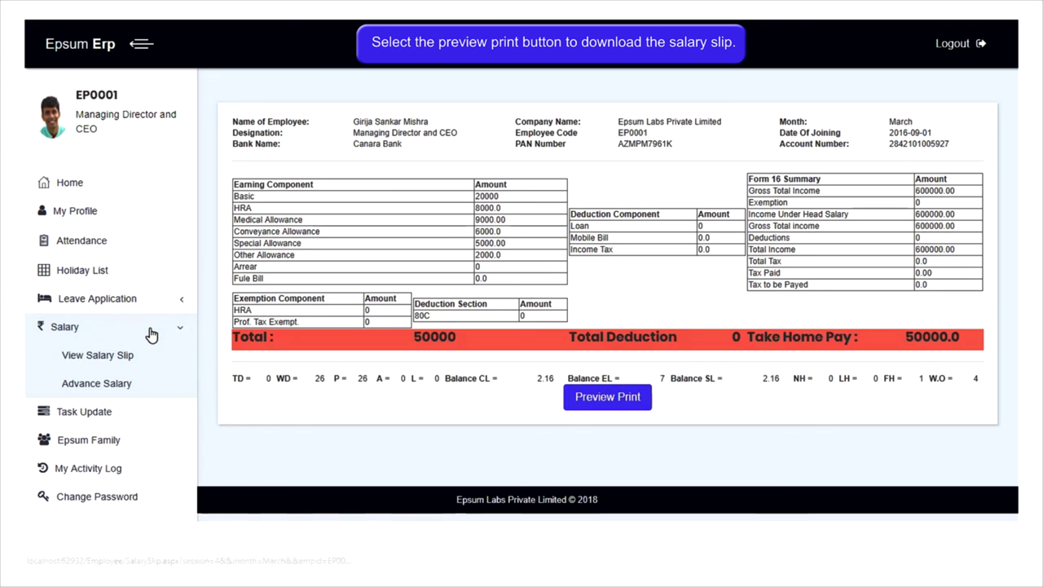
{"action": "left_click", "coordinate": [151, 383]}
{"action": "left_click", "coordinate": [512, 265]}
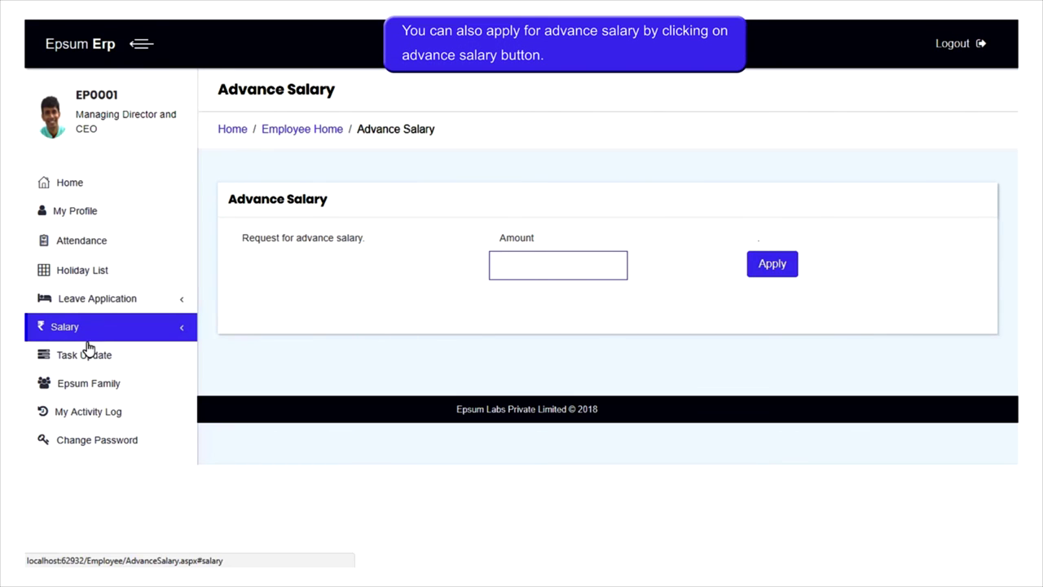
Step: Open the Epsum Family page and look through all the active employees
{"action": "left_click", "coordinate": [100, 393]}
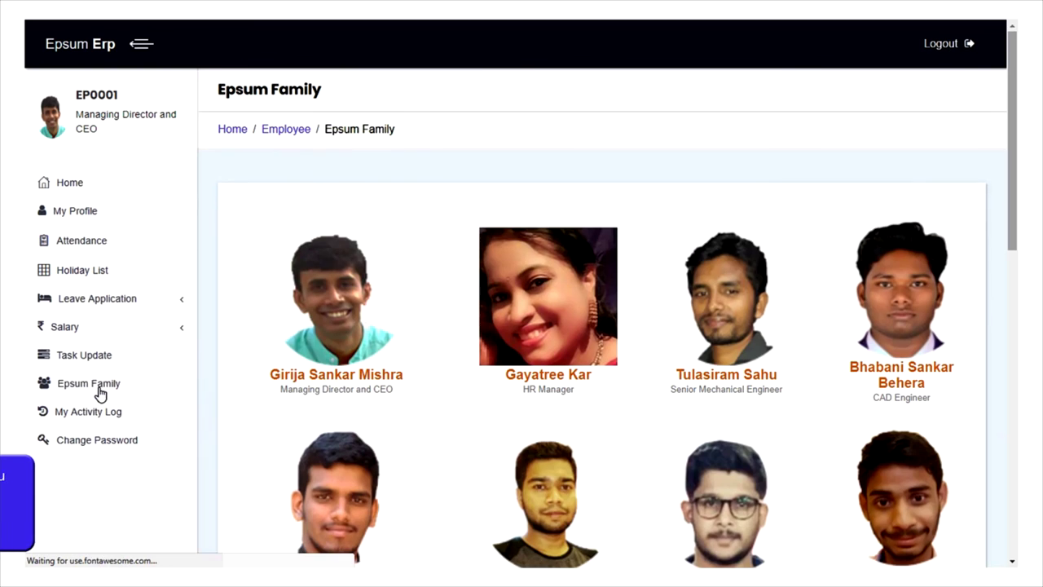
{"action": "scroll", "coordinate": [295, 383], "scroll_direction": "down", "scroll_amount": 3}
{"action": "scroll", "coordinate": [294, 383], "scroll_direction": "down", "scroll_amount": 6}
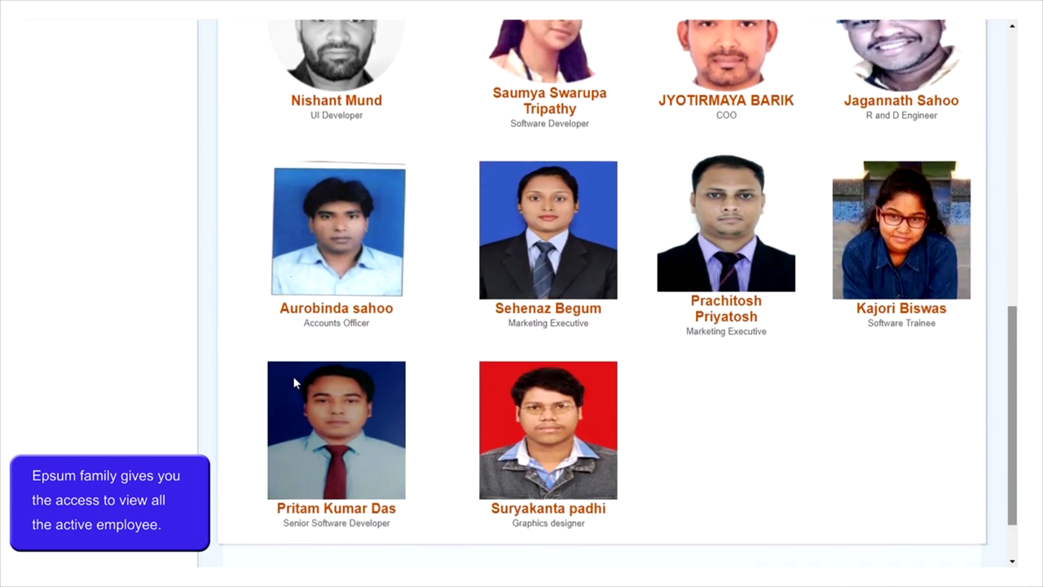
{"action": "scroll", "coordinate": [295, 383], "scroll_direction": "up", "scroll_amount": 8}
{"action": "scroll", "coordinate": [295, 379], "scroll_direction": "up", "scroll_amount": 2}
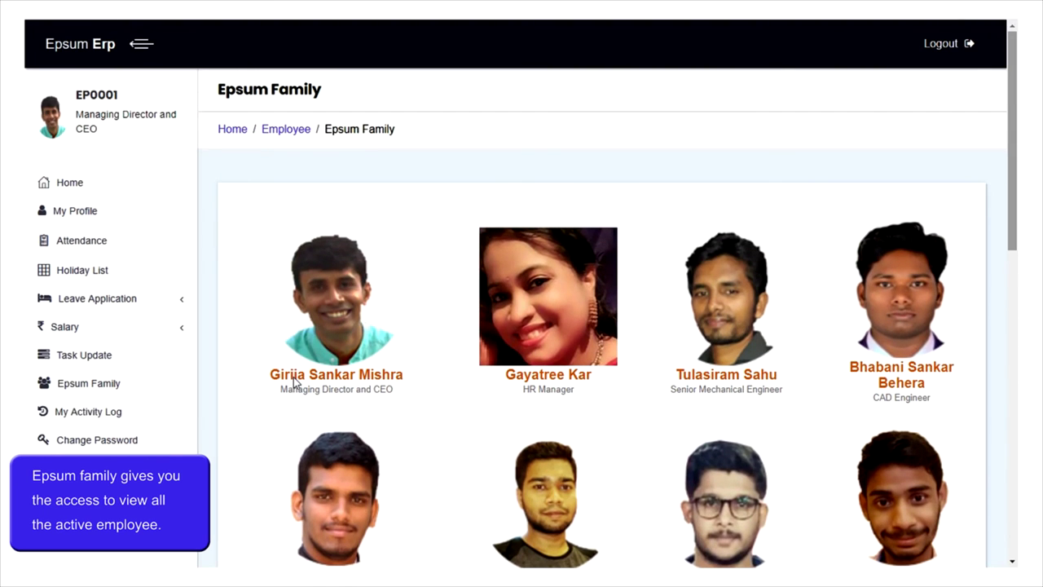
Step: Search the employee's own activity log from 01-04-2018 to 06-04-2018 and look through the entries
{"action": "left_click", "coordinate": [114, 420]}
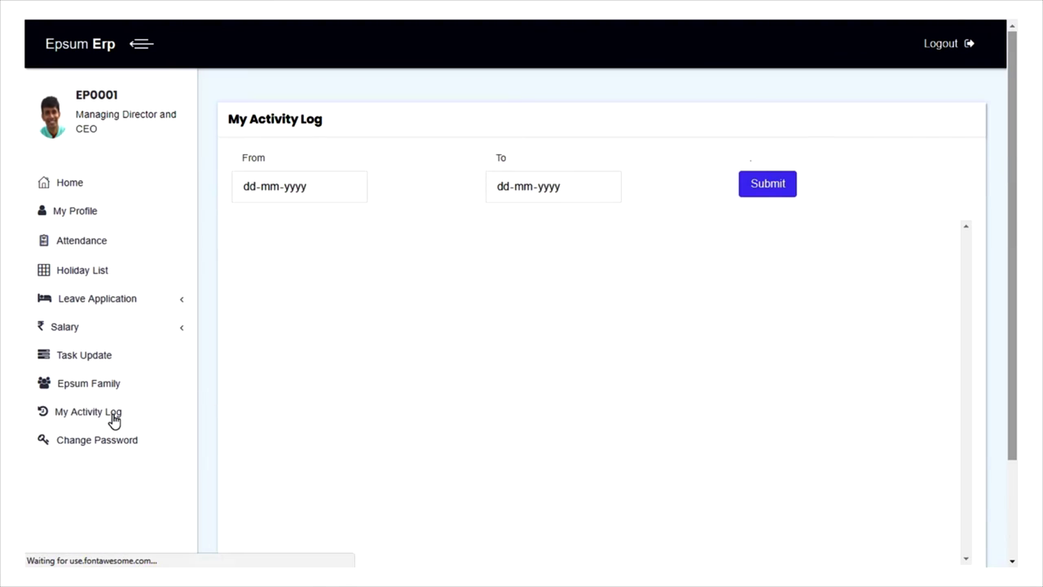
{"action": "left_click", "coordinate": [348, 187]}
{"action": "left_click", "coordinate": [389, 259]}
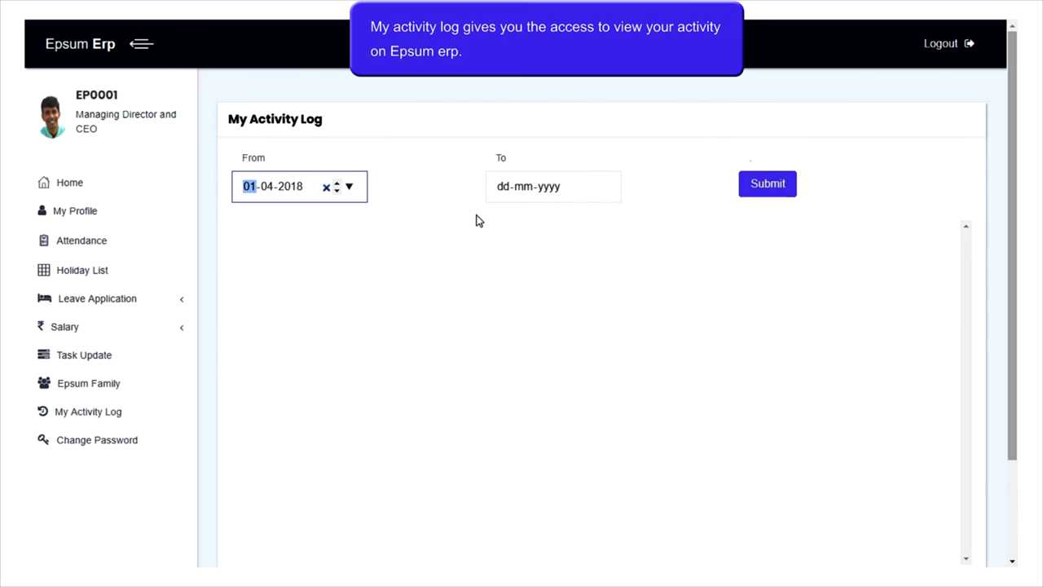
{"action": "left_click", "coordinate": [604, 187]}
{"action": "left_click", "coordinate": [604, 274]}
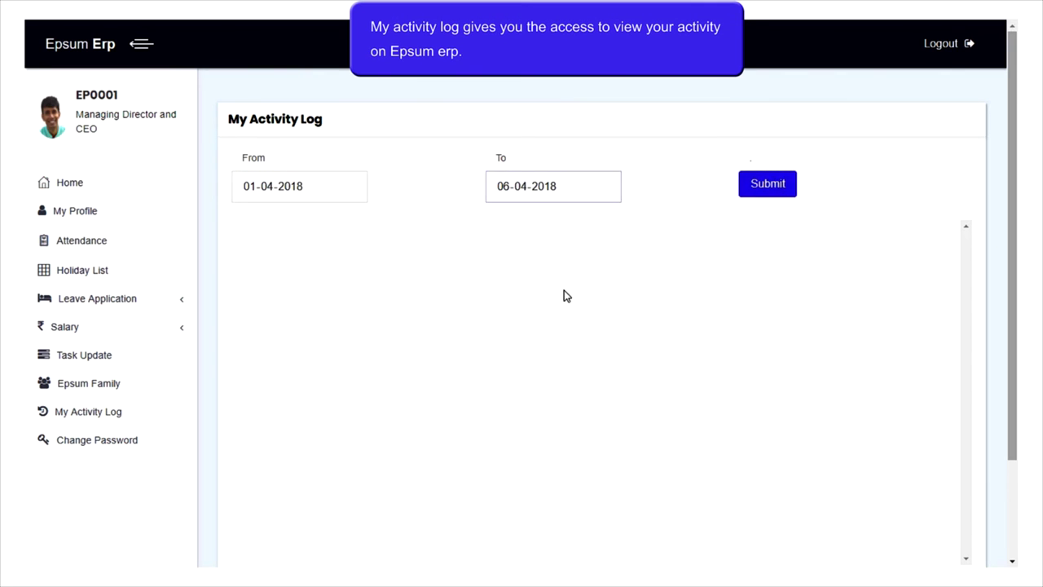
{"action": "scroll", "coordinate": [549, 289], "scroll_direction": "down", "scroll_amount": 3}
{"action": "scroll", "coordinate": [1017, 349], "scroll_direction": "down", "scroll_amount": 2}
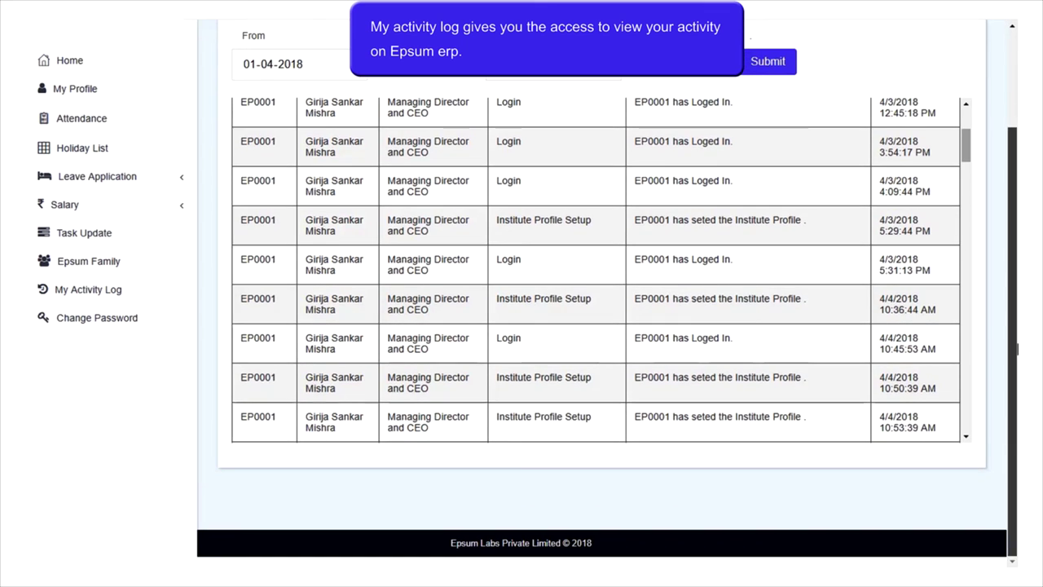
{"action": "scroll", "coordinate": [748, 297], "scroll_direction": "down", "scroll_amount": 10}
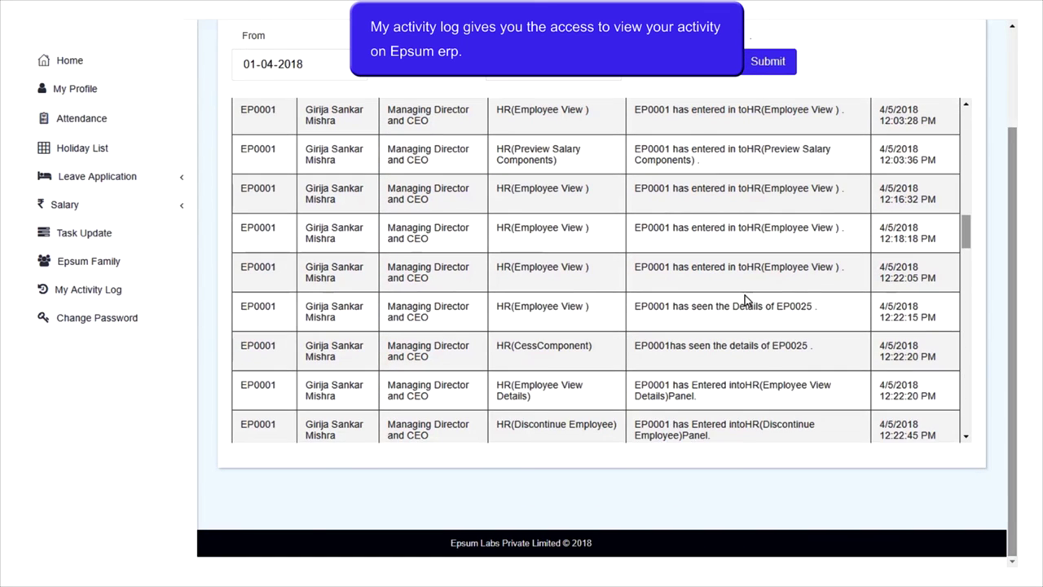
{"action": "scroll", "coordinate": [106, 212], "scroll_direction": "up", "scroll_amount": 3}
Step: Return to the main dashboard and log out of the ERP
{"action": "left_click", "coordinate": [82, 180]}
{"action": "left_click", "coordinate": [71, 51]}
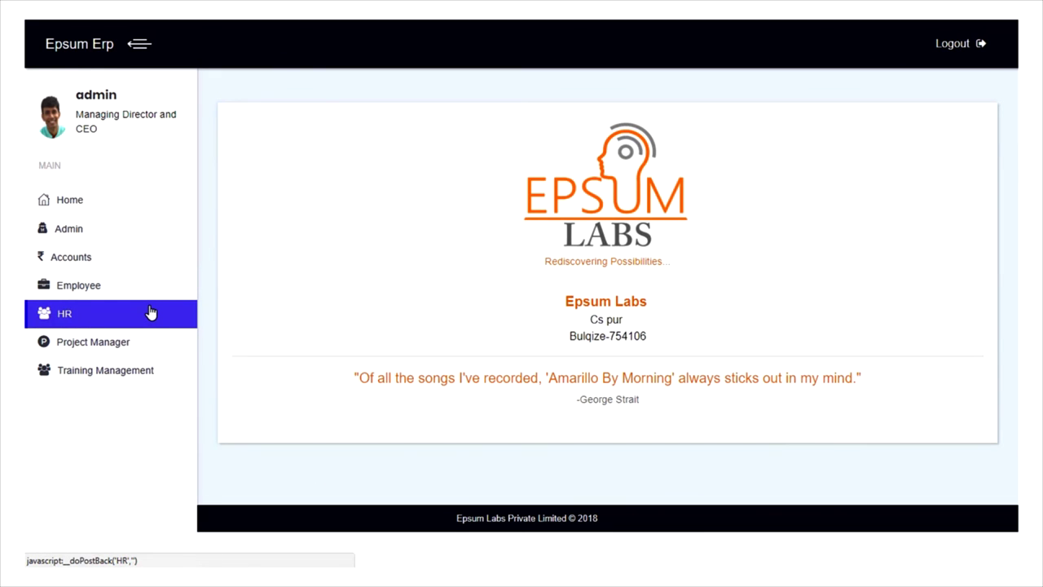
{"action": "left_click", "coordinate": [151, 312]}
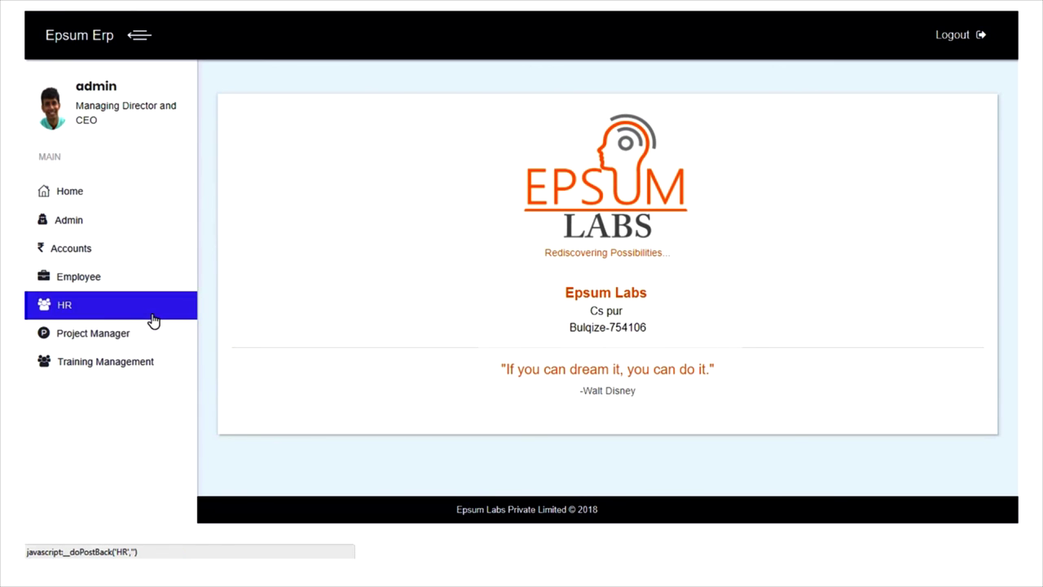
{"action": "left_click", "coordinate": [951, 35]}
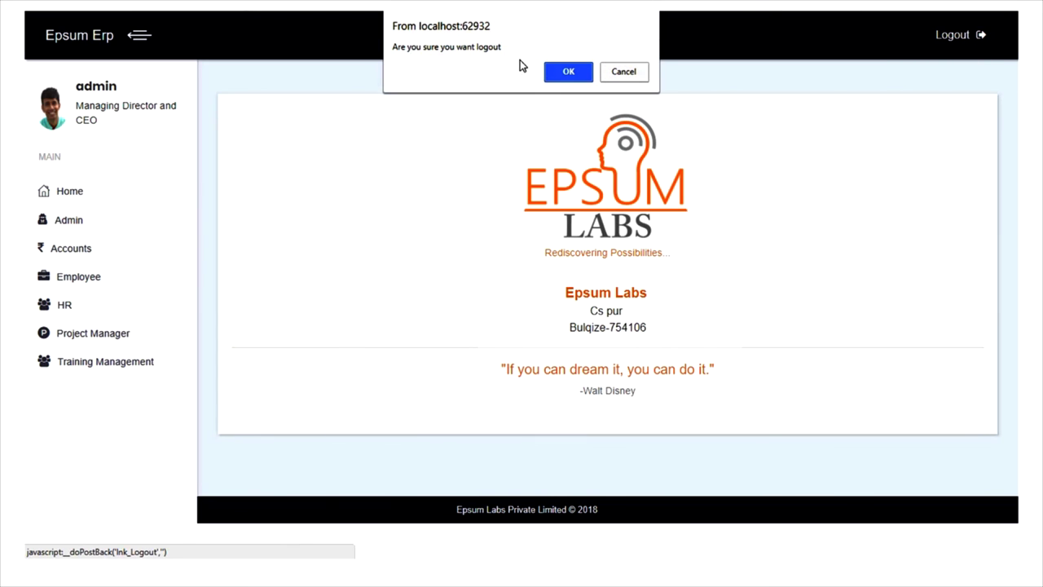
{"action": "left_click", "coordinate": [559, 73]}
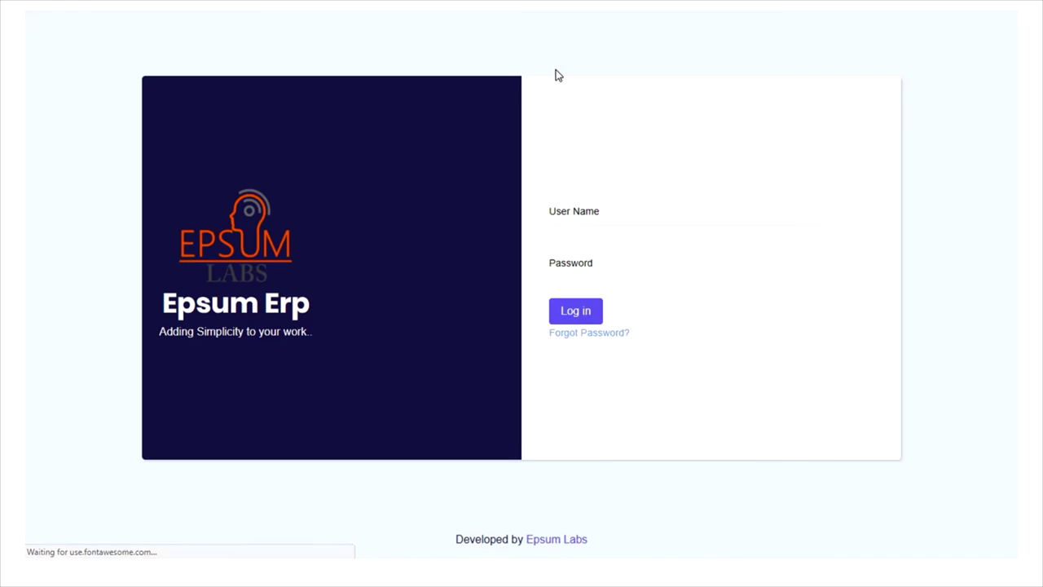